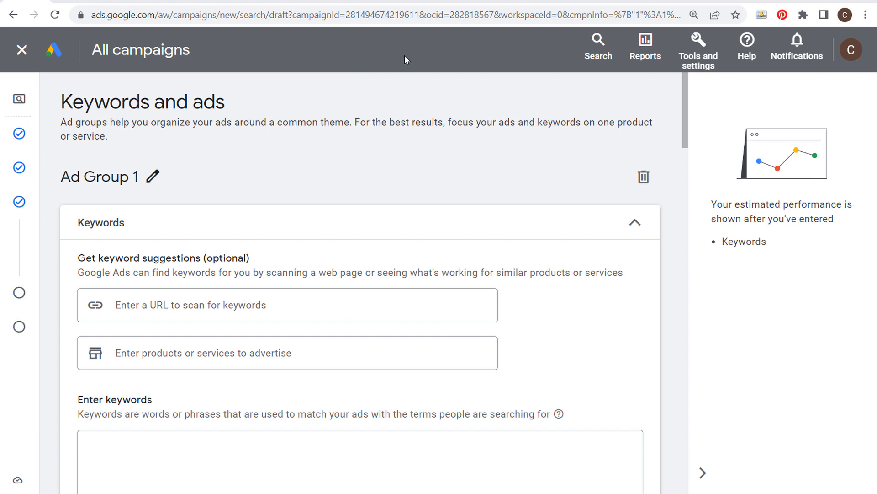
# Review the Google ads for accounting software for small business and the Farmhouse Goals home and nightstands pages
pyautogui.click(422, 3)
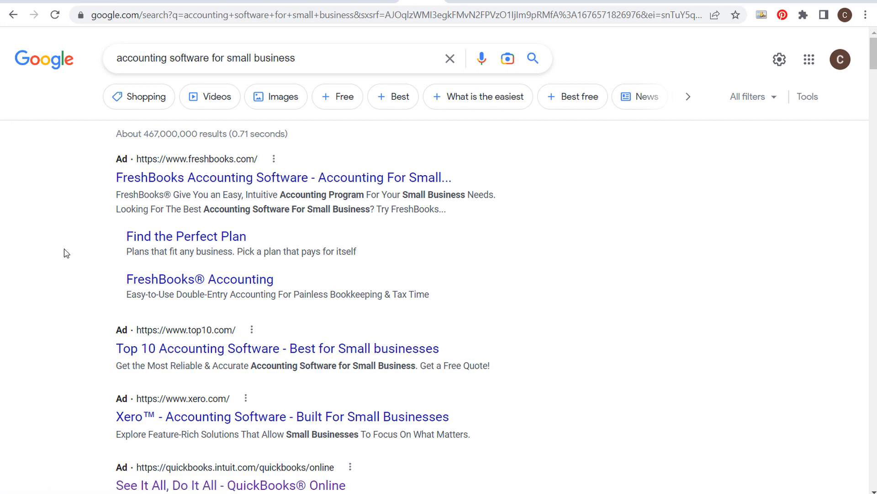
pyautogui.click(34, 2)
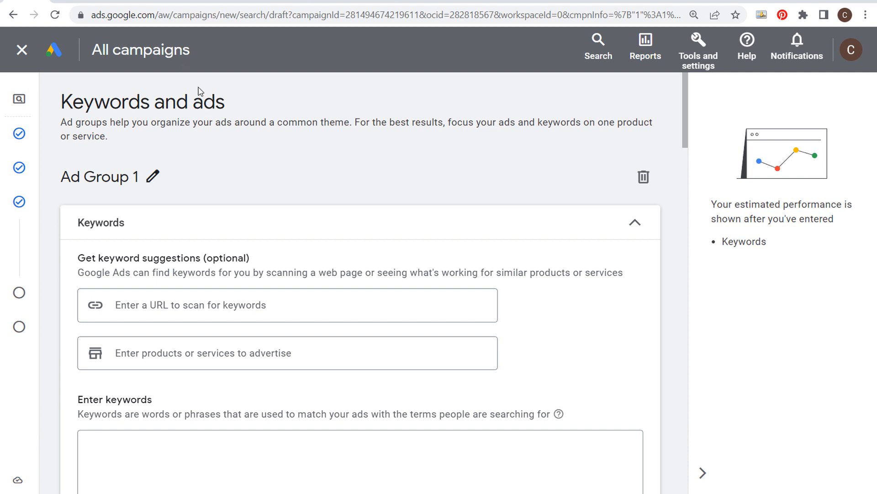
pyautogui.click(160, 3)
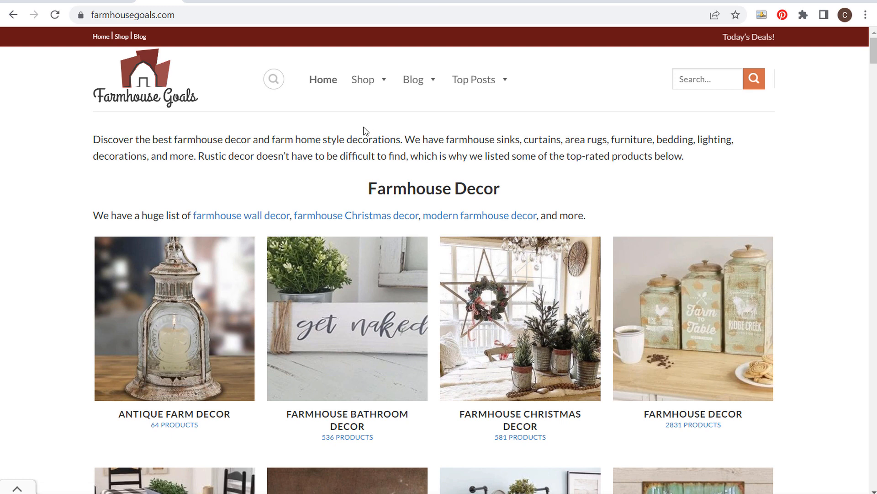
pyautogui.click(207, 2)
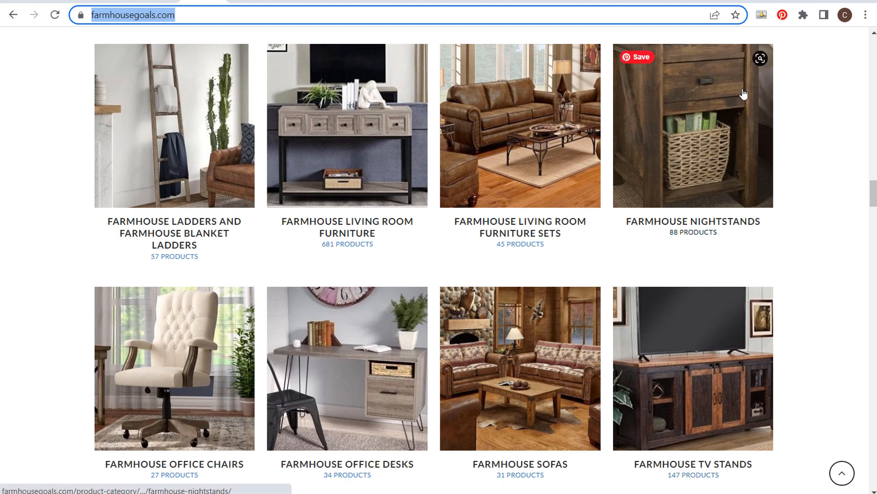
pyautogui.click(250, 2)
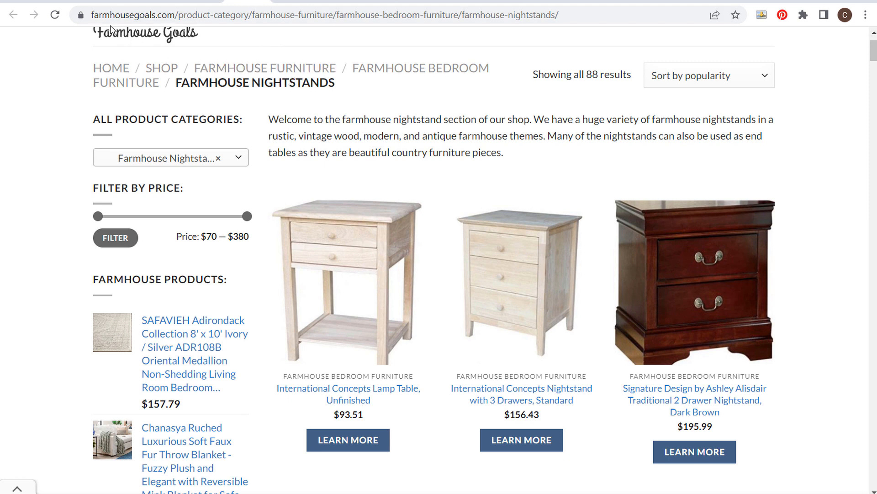
# Switch back to Google Ads and rename Ad Group 1 as Farmhouse Nightstands
pyautogui.click(46, 3)
pyautogui.click(147, 175)
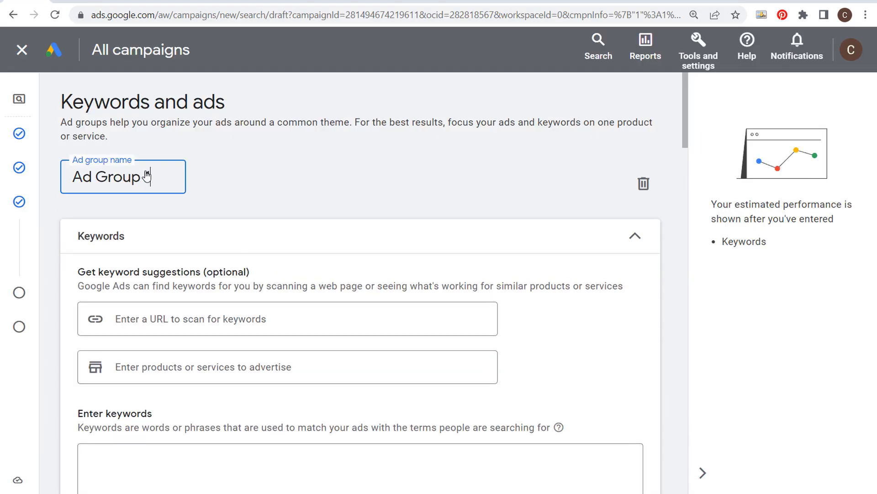
pyautogui.moveTo(157, 179); pyautogui.dragTo(71, 179)
pyautogui.write('Far')
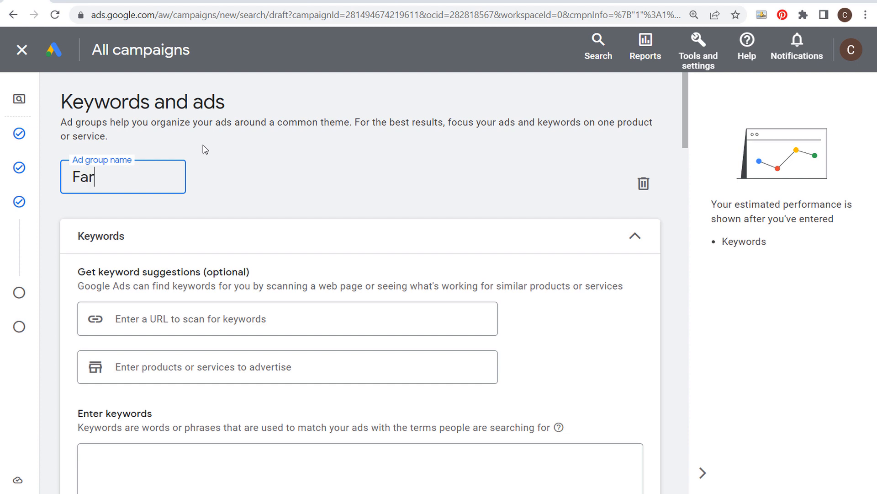
pyautogui.write('mhouse Nightstands')
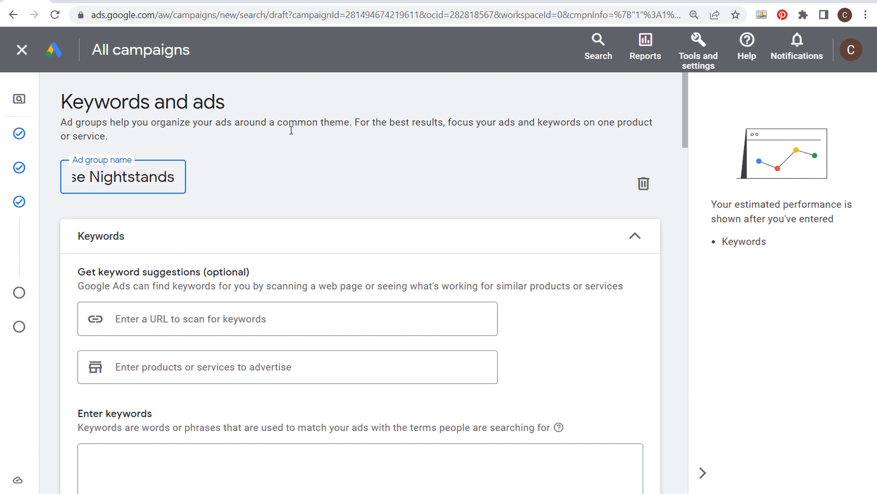
pyautogui.click(309, 136)
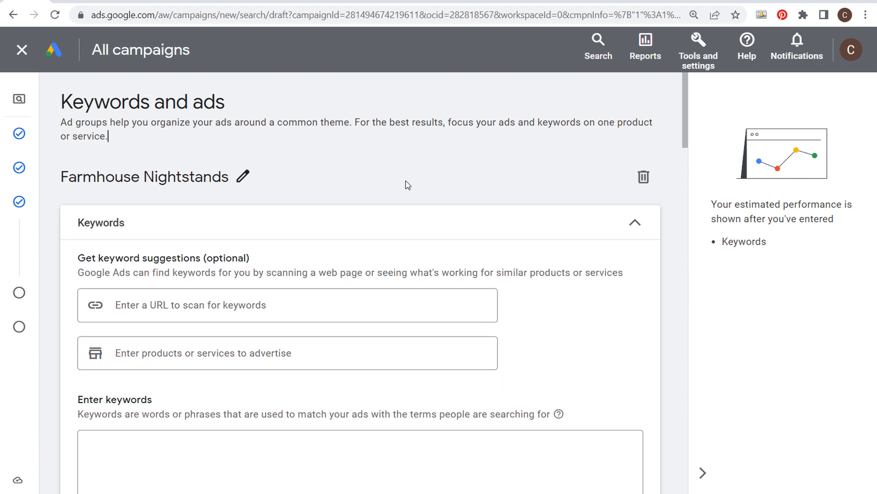
# Get keyword suggestions for the product "farmhouse nightstands"
pyautogui.scroll(-2, 530, 167)
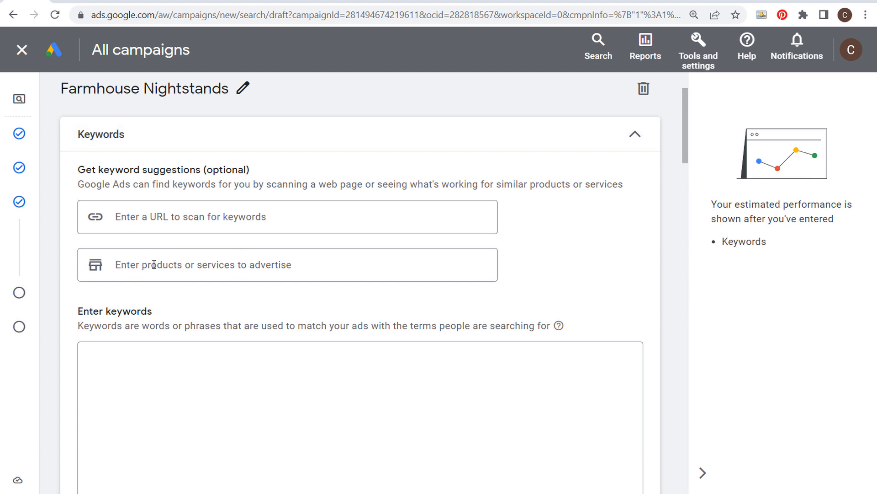
pyautogui.click(218, 266)
pyautogui.write('fa')
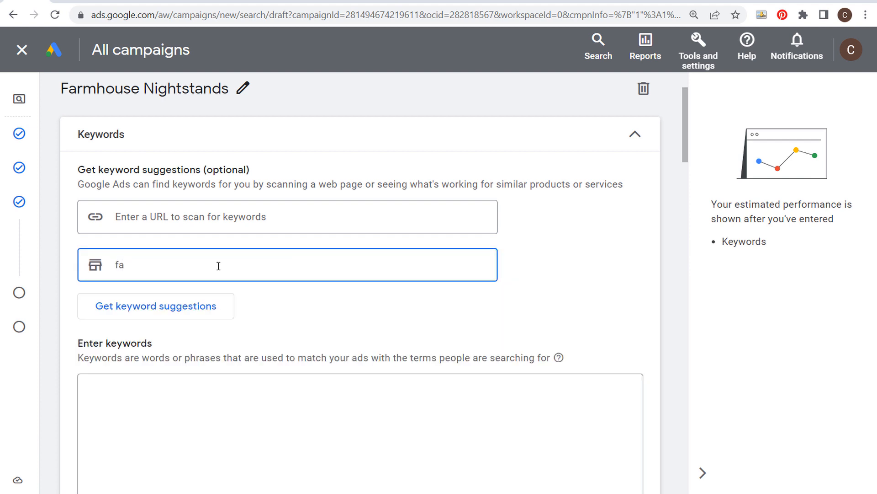
pyautogui.write('rmhouse nightstands')
pyautogui.press('Return')
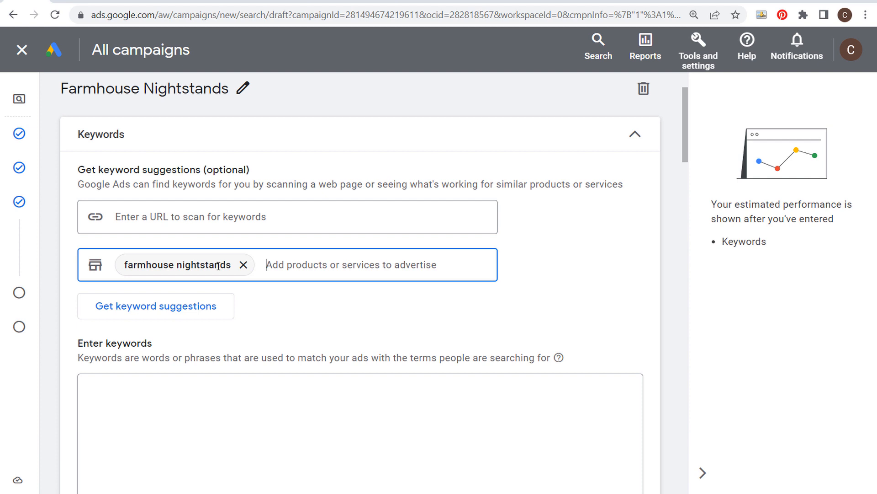
pyautogui.click(183, 310)
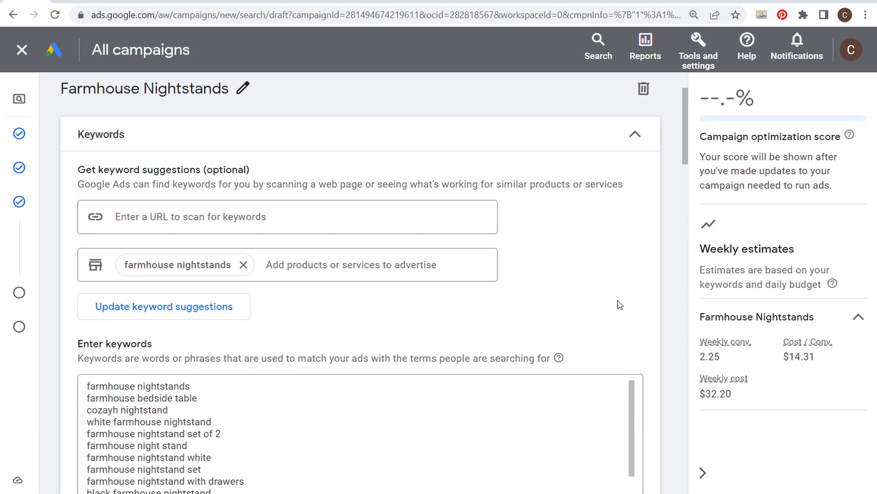
# Review the suggested keyword list and compare it with the Farmhouse Goals nightstands page
pyautogui.scroll(-2, 620, 305)
pyautogui.moveTo(632, 315); pyautogui.dragTo(614, 266)
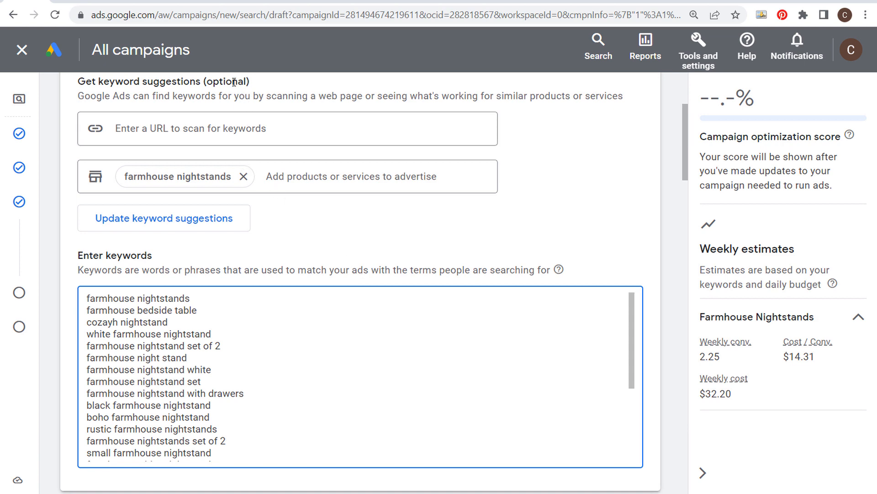
pyautogui.click(240, 1)
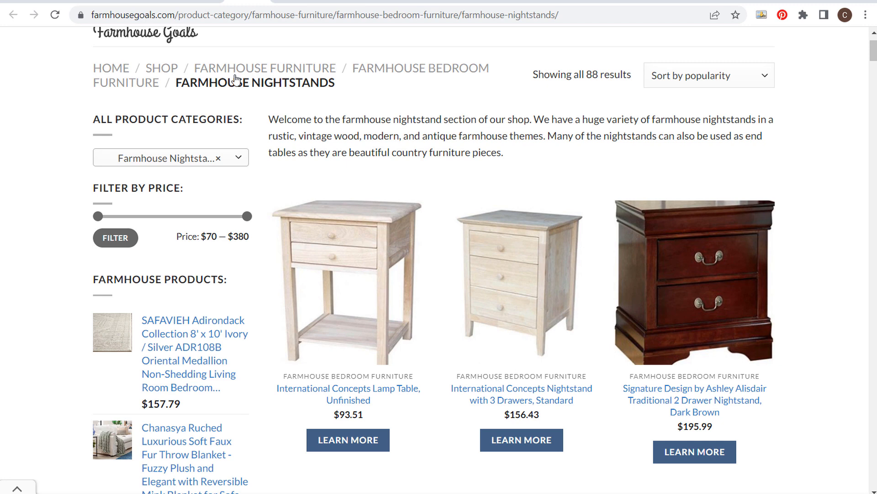
pyautogui.click(34, 3)
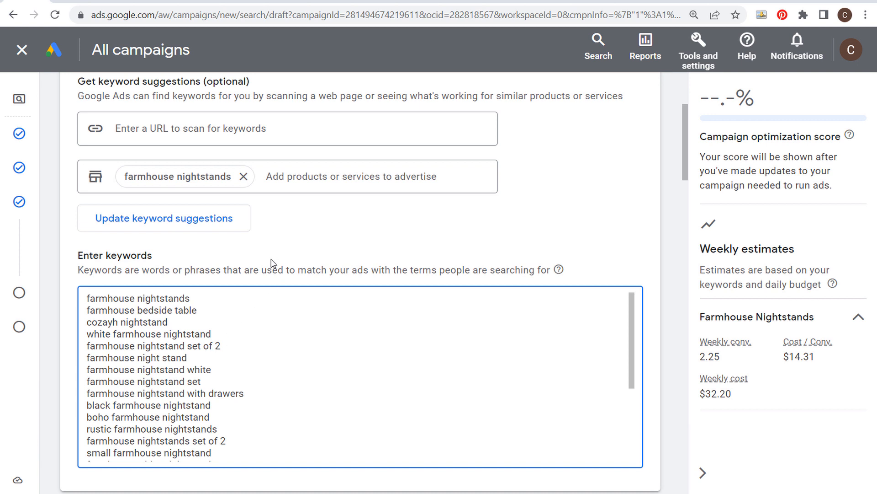
# Delete the keyword "cozayh nightstand" from the keyword list
pyautogui.click(84, 279)
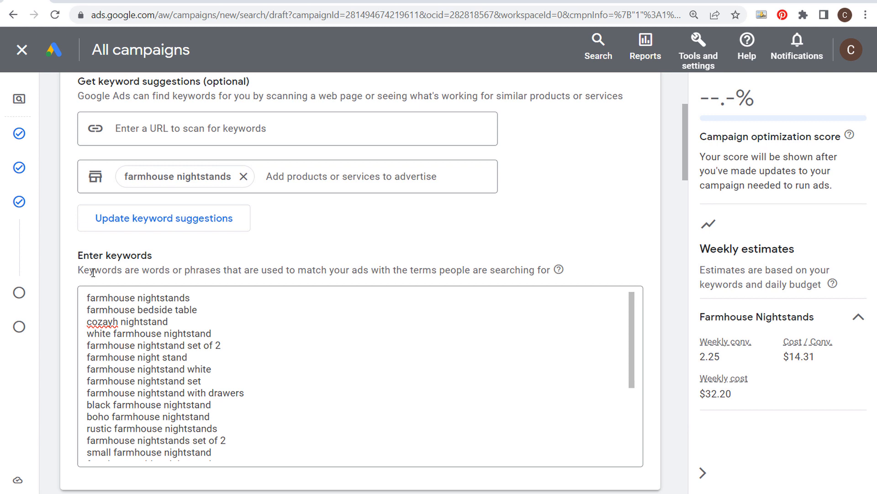
pyautogui.moveTo(87, 298); pyautogui.dragTo(76, 325)
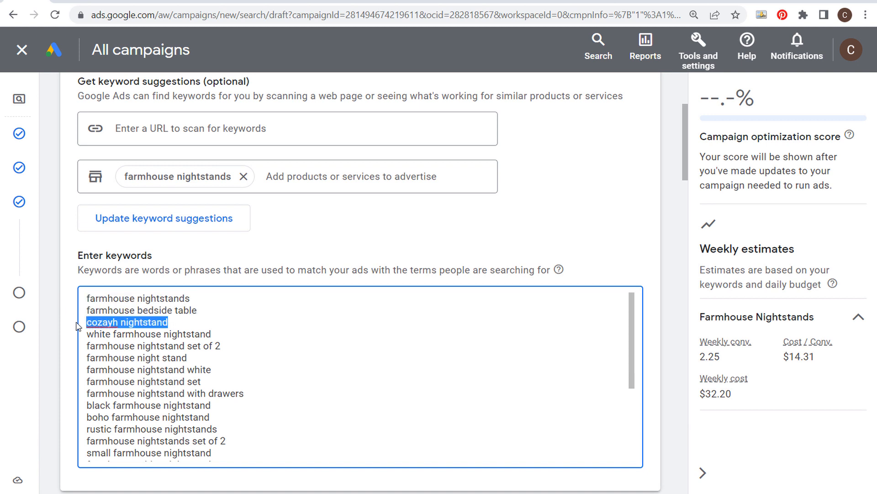
pyautogui.press('BackSpace')
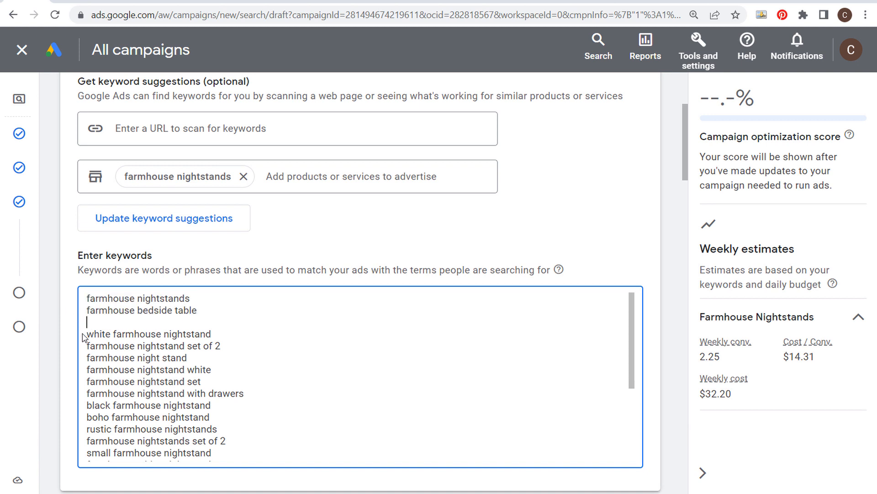
# Check the keyword "white farmhouse nightstand" against the products shown on the Farmhouse Goals nightstands page
pyautogui.moveTo(87, 333); pyautogui.dragTo(176, 334)
pyautogui.click(180, 333)
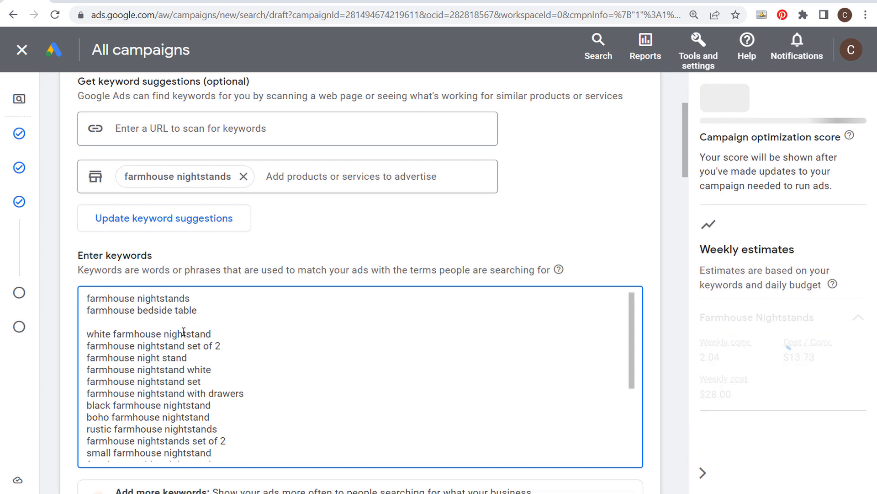
pyautogui.click(150, 334)
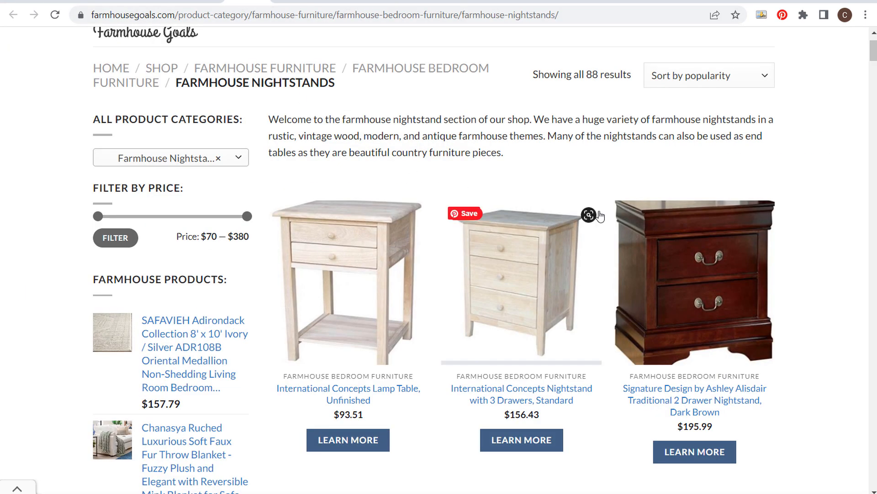
pyautogui.scroll(-5, 666, 169)
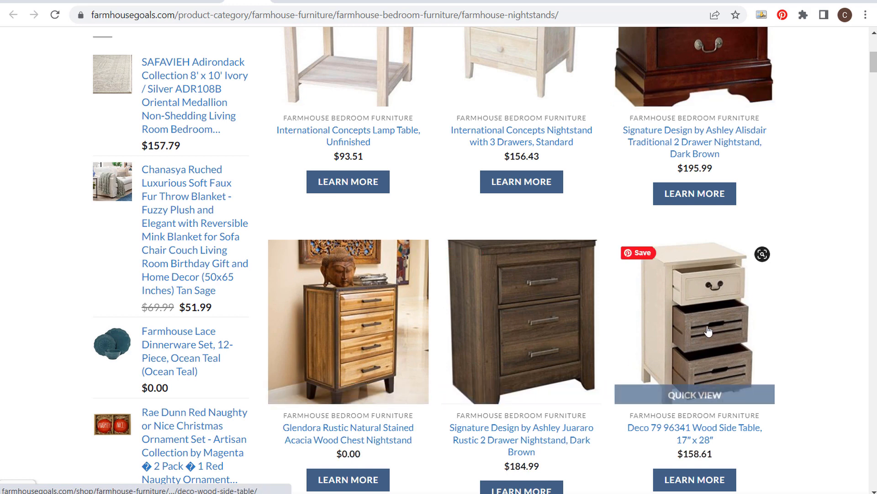
pyautogui.scroll(3, 811, 195)
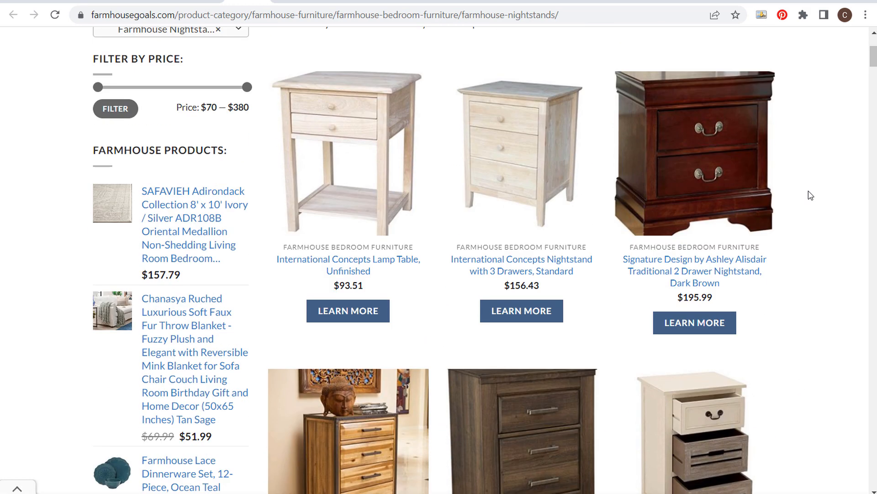
pyautogui.scroll(2, 811, 195)
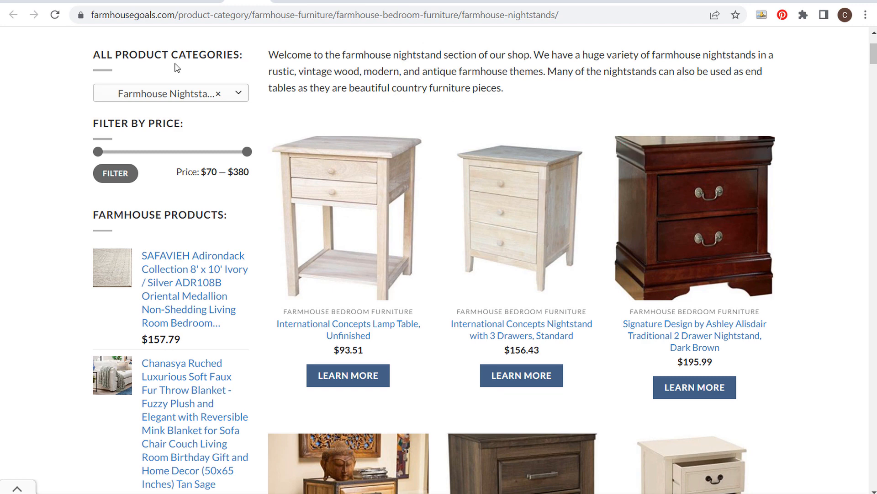
pyautogui.click(41, 2)
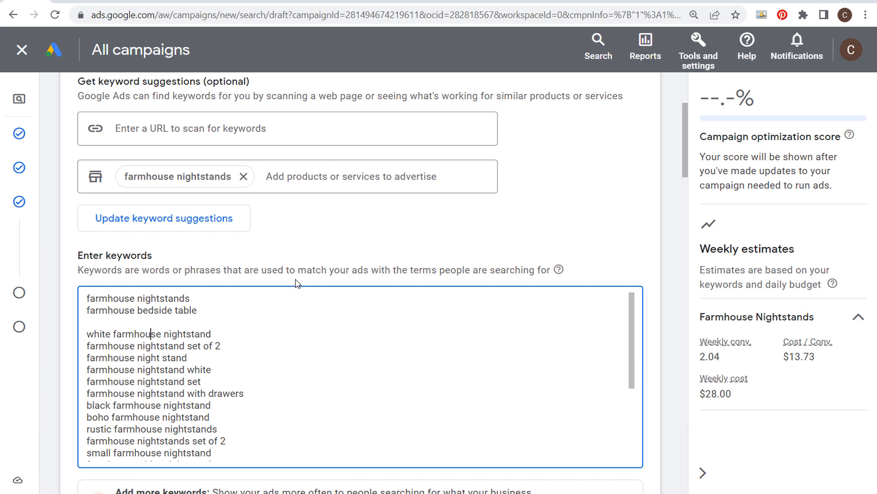
# Examine the keyword "farmhouse nightstands" and its close variants such as "farmhouse night stand" in the keyword list
pyautogui.click(208, 316)
pyautogui.click(208, 308)
pyautogui.click(209, 298)
pyautogui.moveTo(202, 297); pyautogui.dragTo(87, 298)
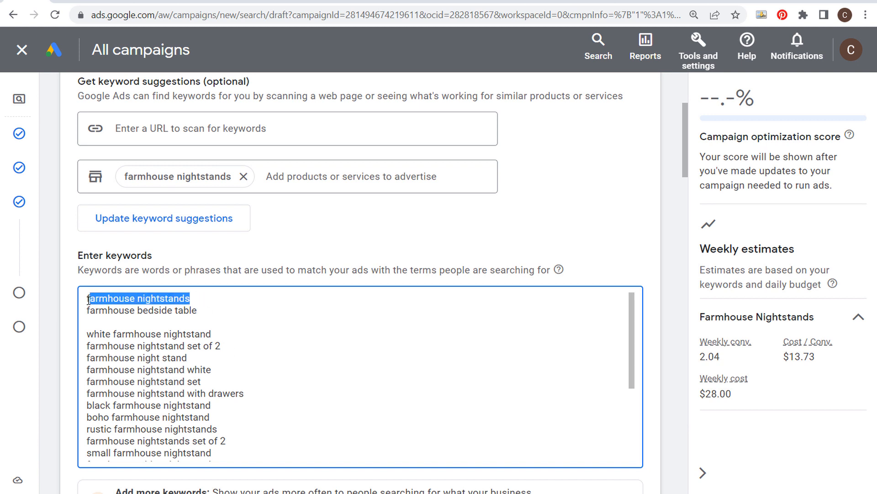
pyautogui.click(107, 299)
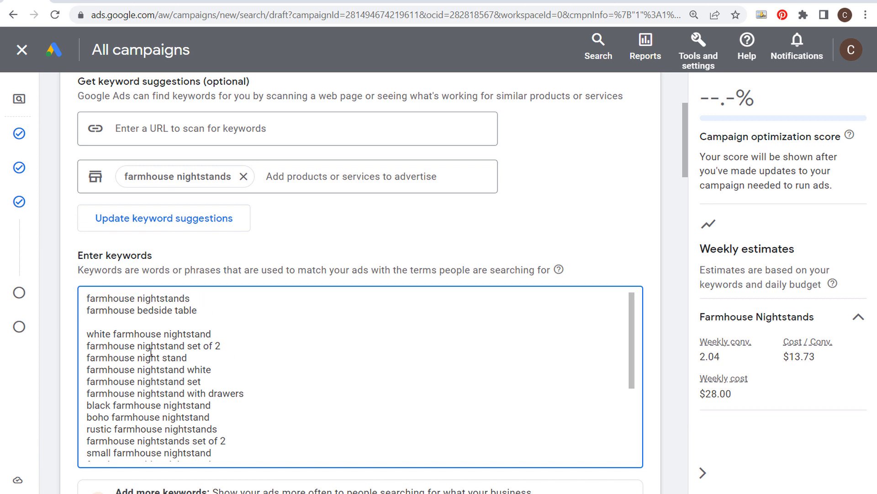
pyautogui.moveTo(200, 355); pyautogui.dragTo(161, 357)
pyautogui.click(191, 360)
pyautogui.moveTo(192, 298); pyautogui.dragTo(72, 304)
pyautogui.tripleClick(136, 299)
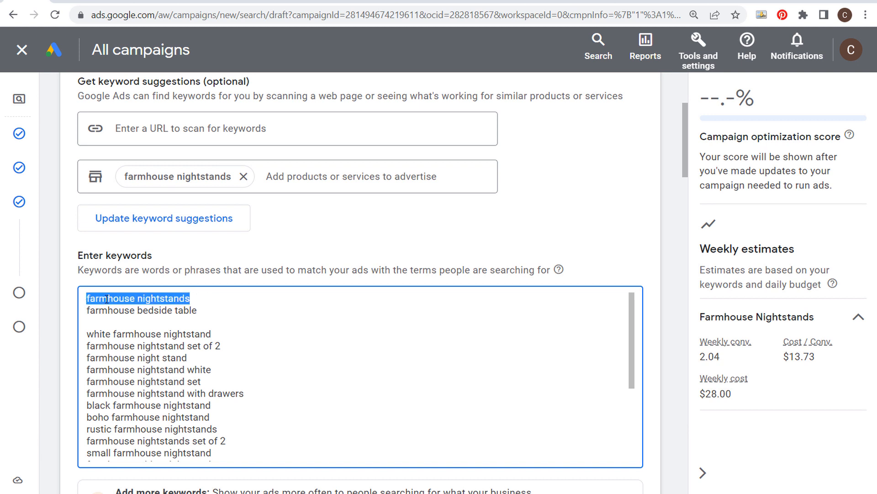
pyautogui.click(161, 297)
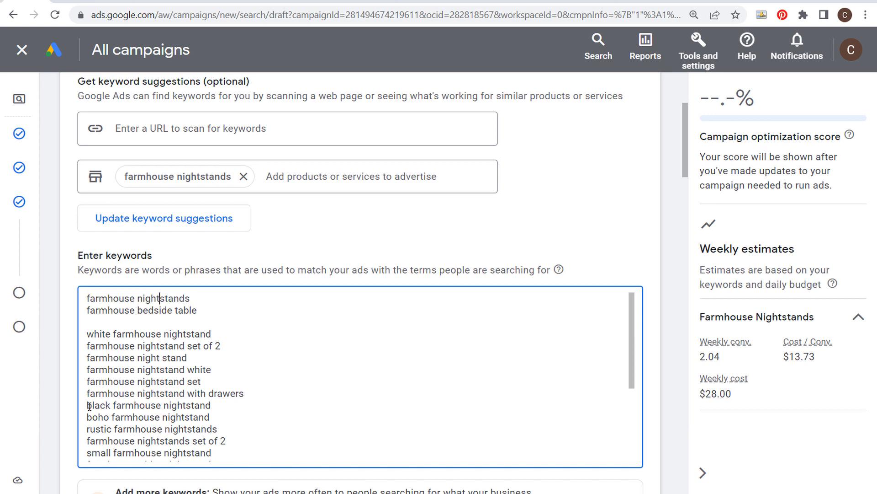
# Delete the keywords for black, boho and white farmhouse nightstands and "farmhouse nightstand set of 2" from the list
pyautogui.moveTo(87, 405); pyautogui.dragTo(224, 416)
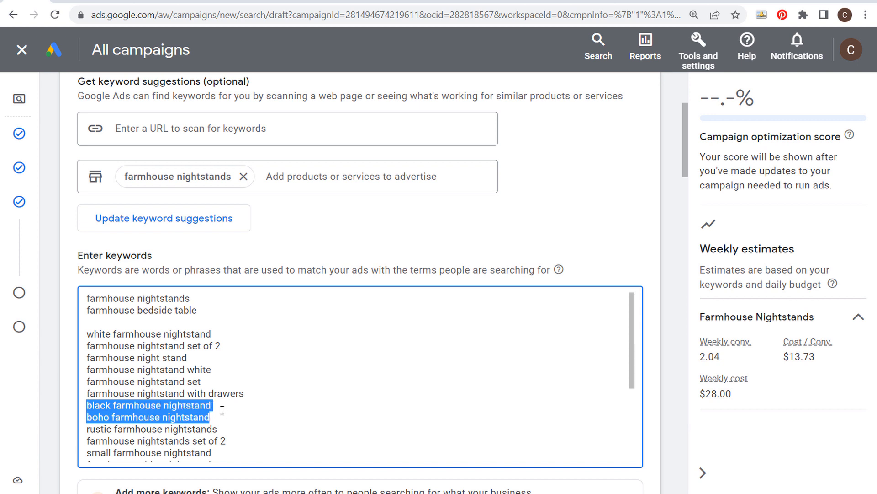
pyautogui.press('BackSpace')
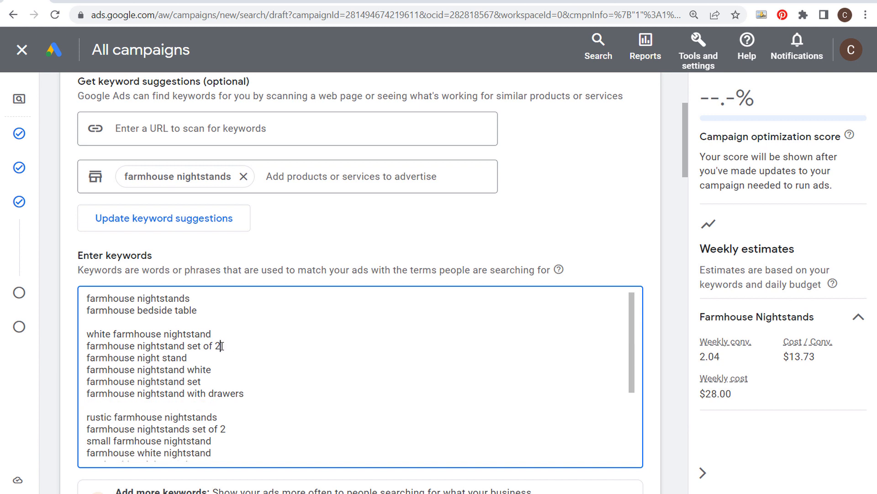
pyautogui.moveTo(221, 346); pyautogui.dragTo(87, 336)
pyautogui.press('BackSpace')
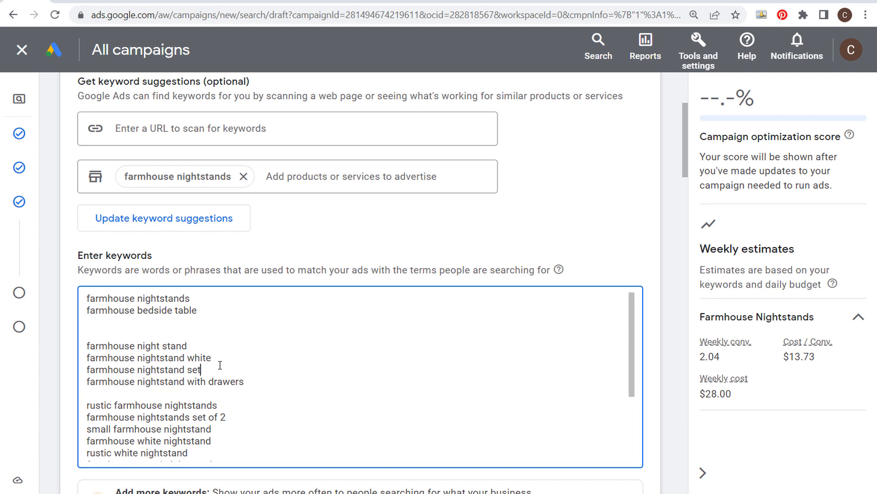
# Delete "farmhouse night stand", "farmhouse nightstand white" and "farmhouse nightstand set", and close the blank lines below "farmhouse bedside table"
pyautogui.moveTo(219, 365); pyautogui.dragTo(88, 348)
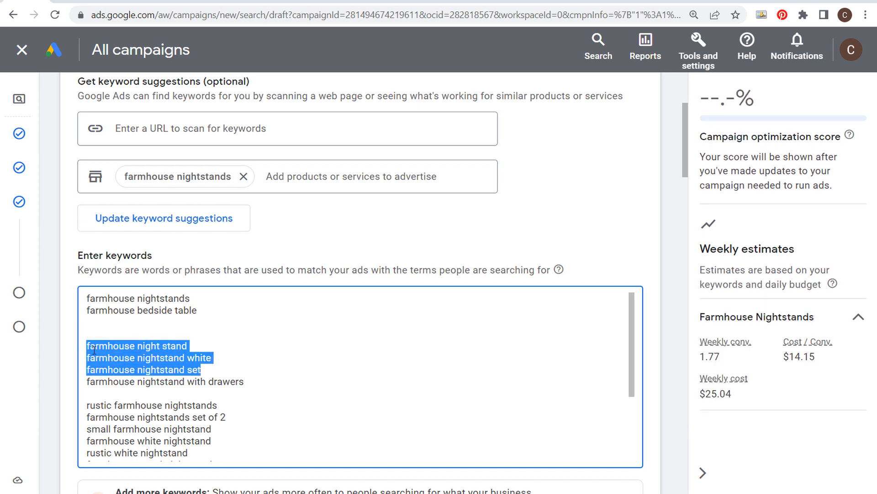
pyautogui.press('BackSpace')
pyautogui.press('BackSpace')
pyautogui.press('BackSpace')
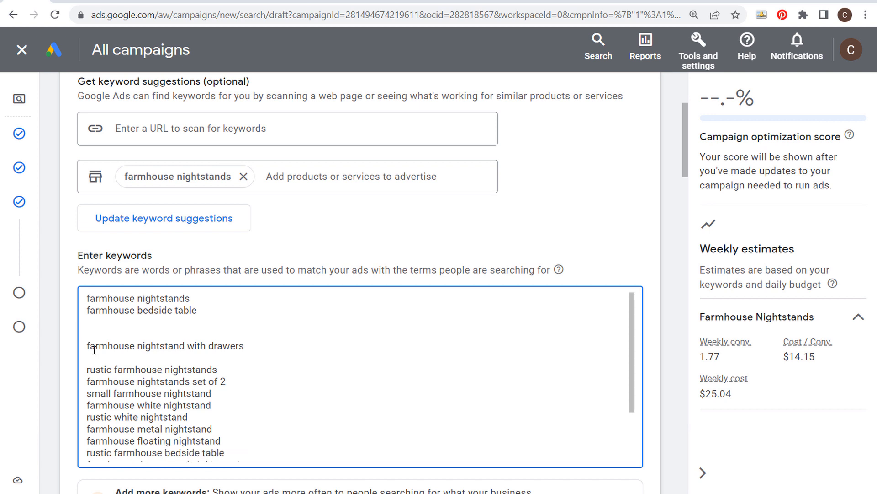
pyautogui.press('BackSpace')
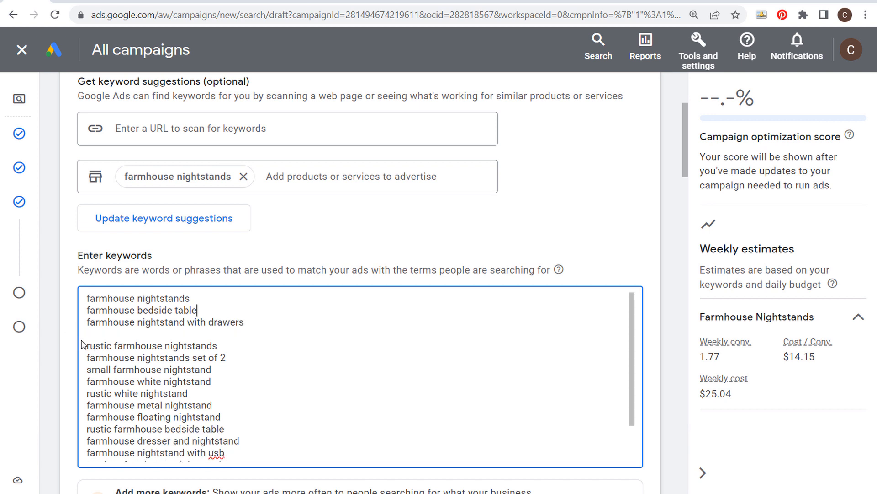
# Remove the blank line below "farmhouse nightstand with drawers" in the keyword list
pyautogui.click(106, 334)
pyautogui.press('BackSpace')
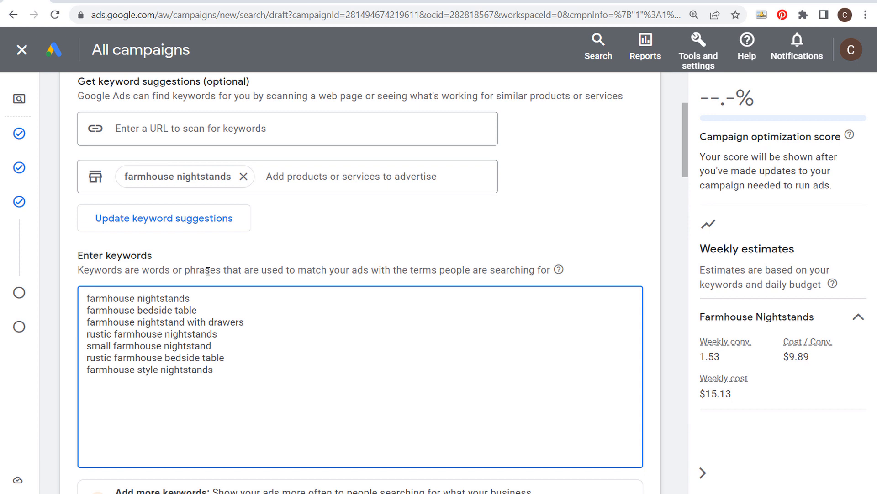
# Compare the phrase, broad and exact match curtain ad groups in the Google Ads Farmhouse Goals Search Campaign
pyautogui.click(118, 2)
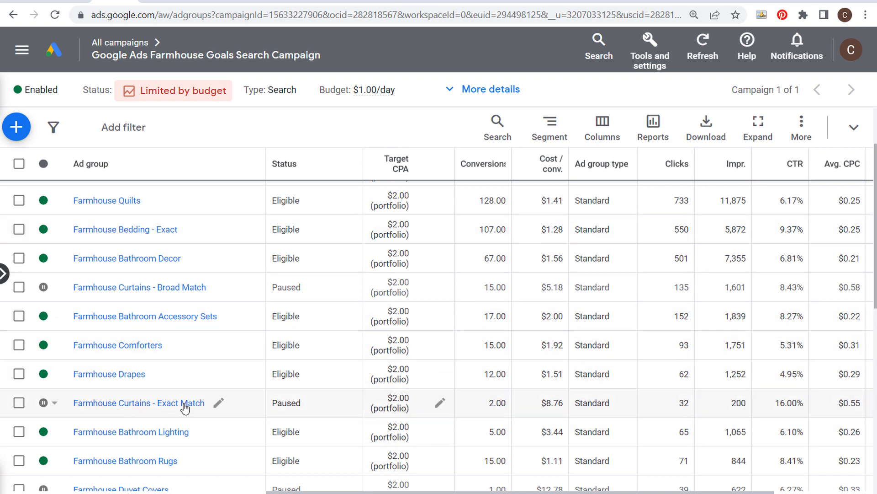
pyautogui.scroll(2, 247, 286)
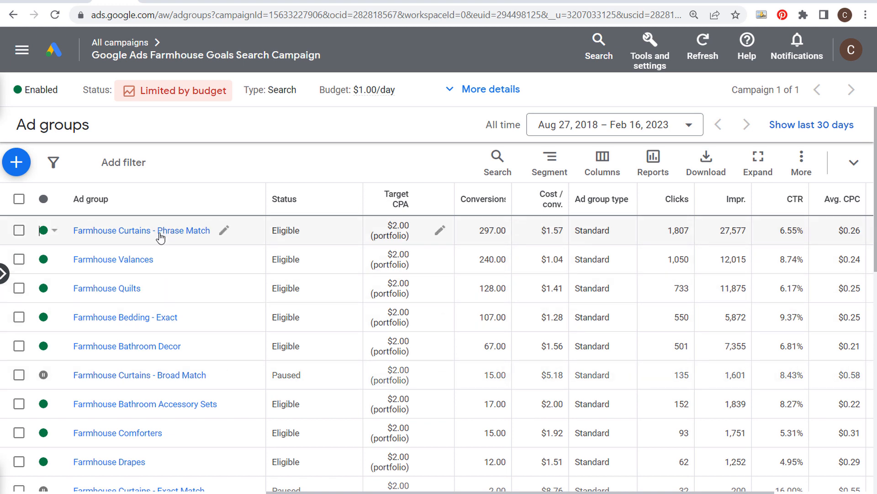
pyautogui.scroll(-2, 210, 290)
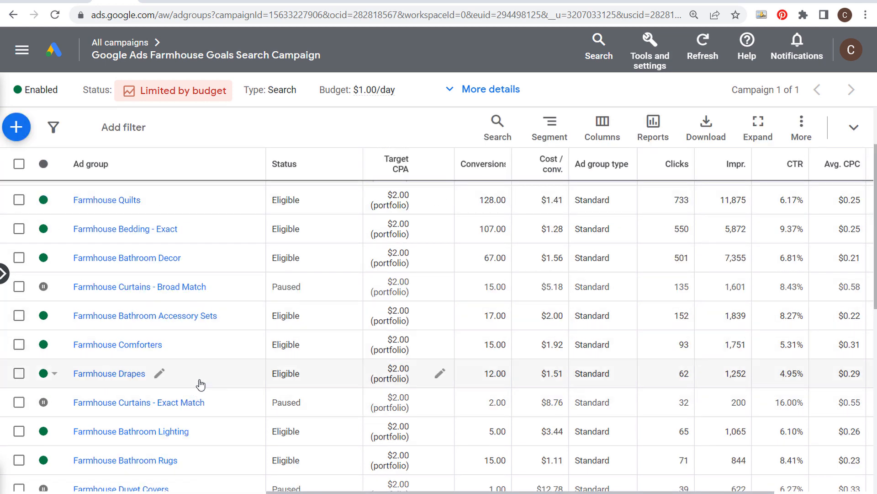
# Review the search terms of the exact match keyword [farmhouse curtains], then clear the keyword filter
pyautogui.click(180, 403)
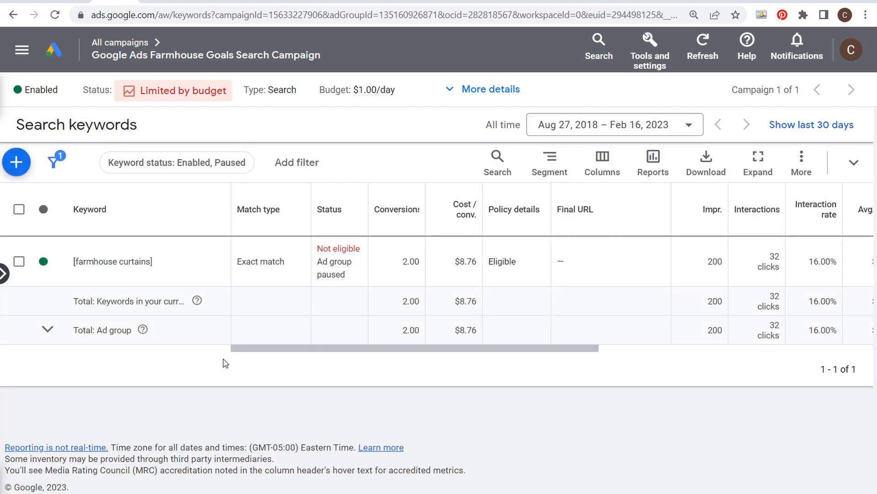
pyautogui.click(19, 262)
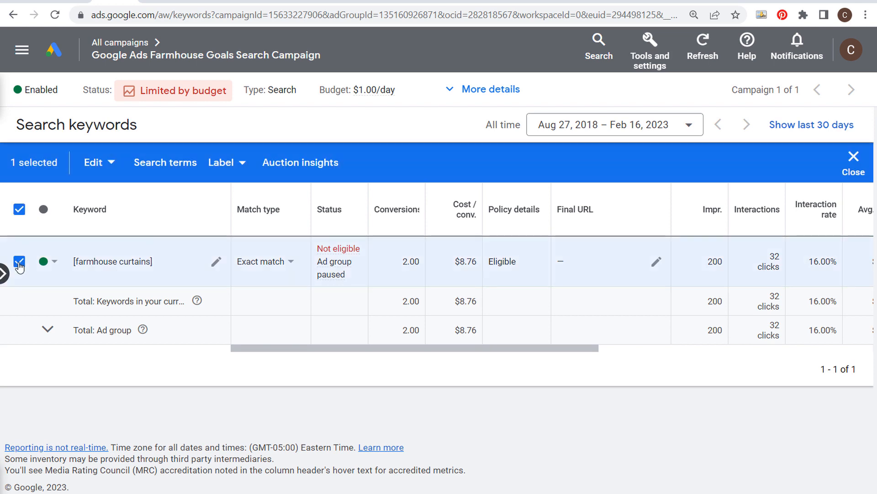
pyautogui.click(168, 165)
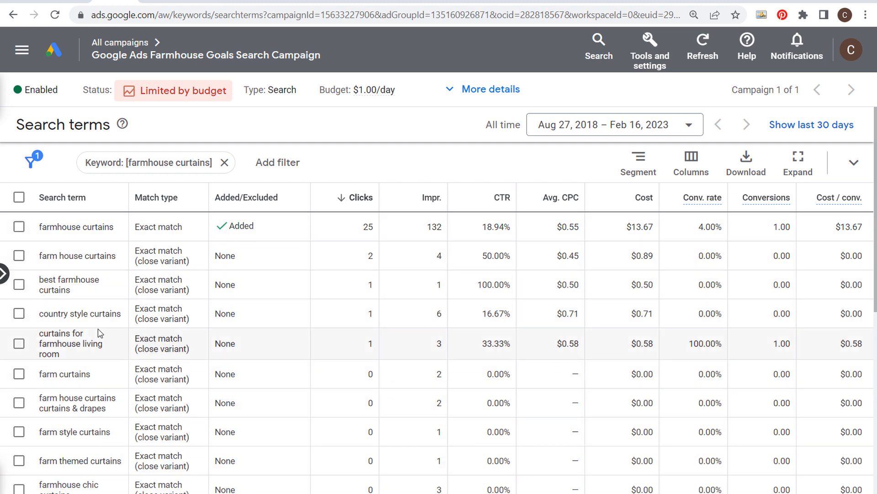
pyautogui.scroll(-6, 97, 332)
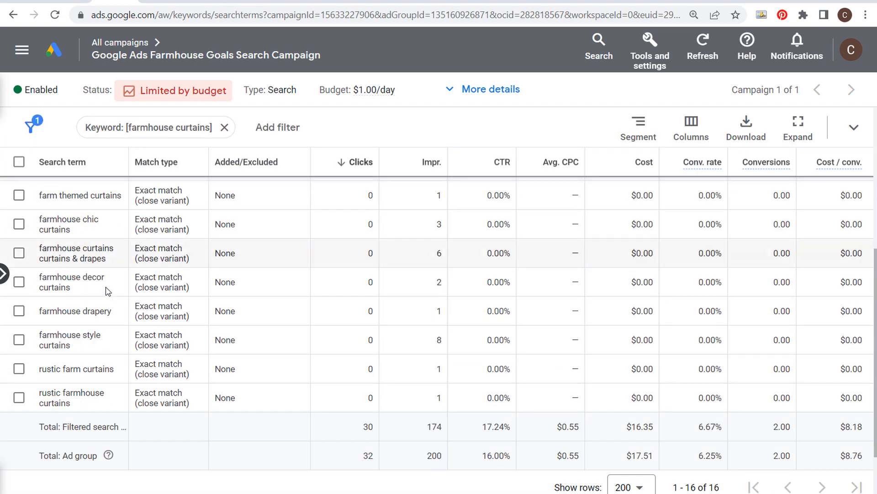
pyautogui.scroll(6, 108, 291)
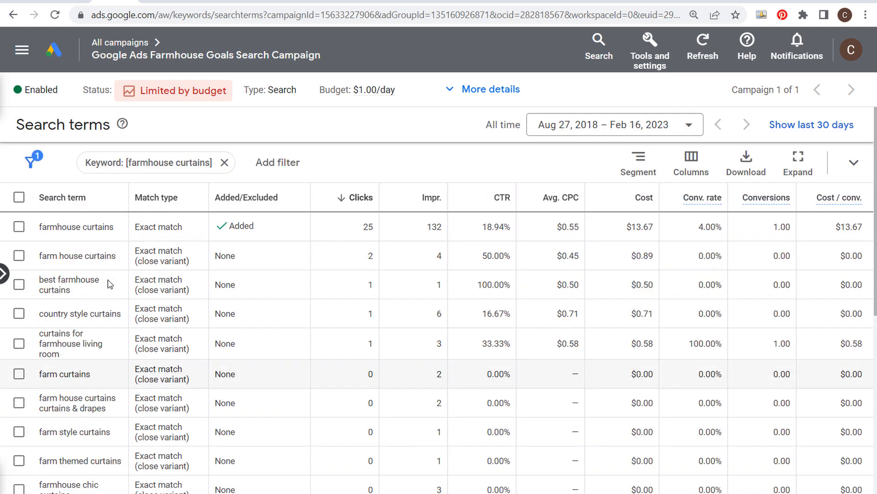
pyautogui.click(225, 163)
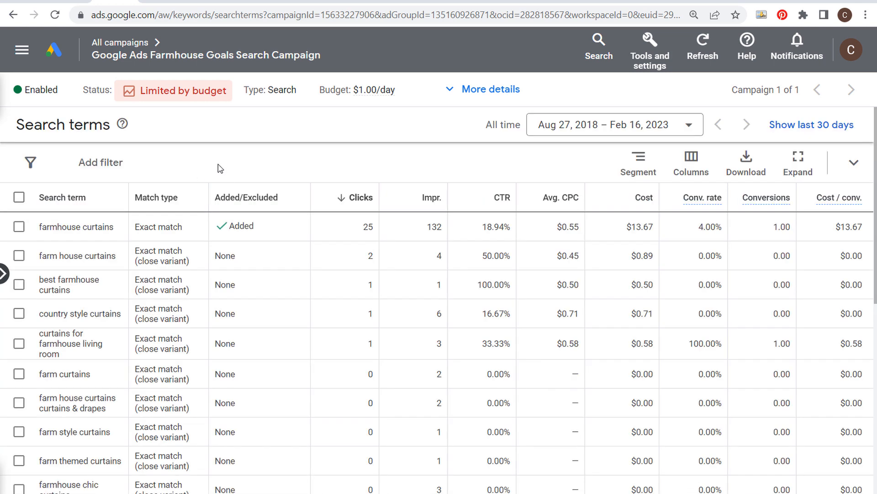
# Open the search terms of the keyword "farmhouse curtains" in the Farmhouse Curtains - Phrase Match ad group
pyautogui.click(20, 14)
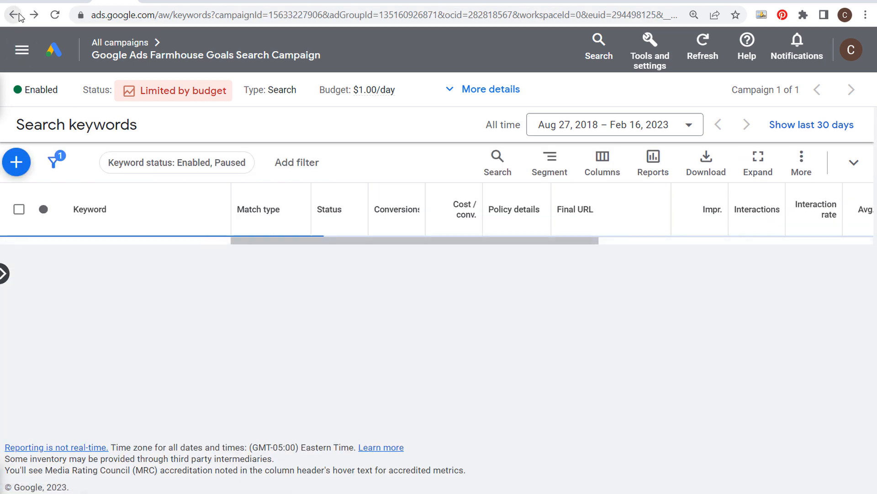
pyautogui.click(19, 14)
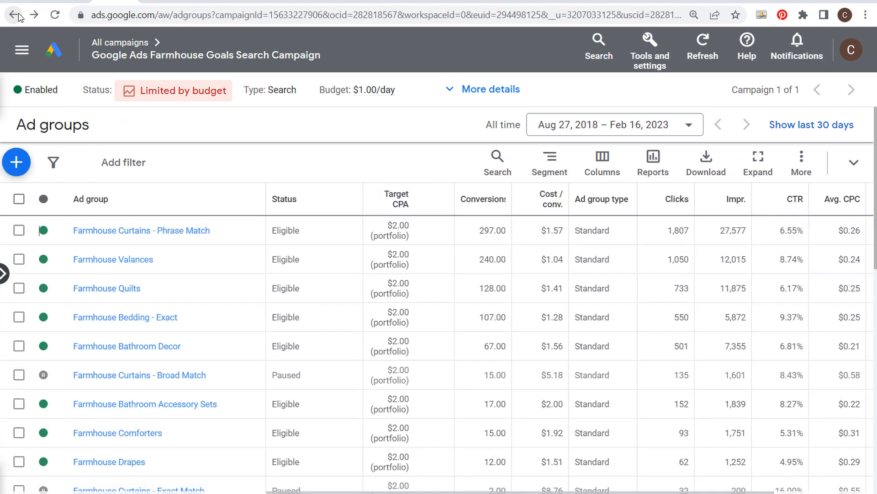
pyautogui.click(138, 235)
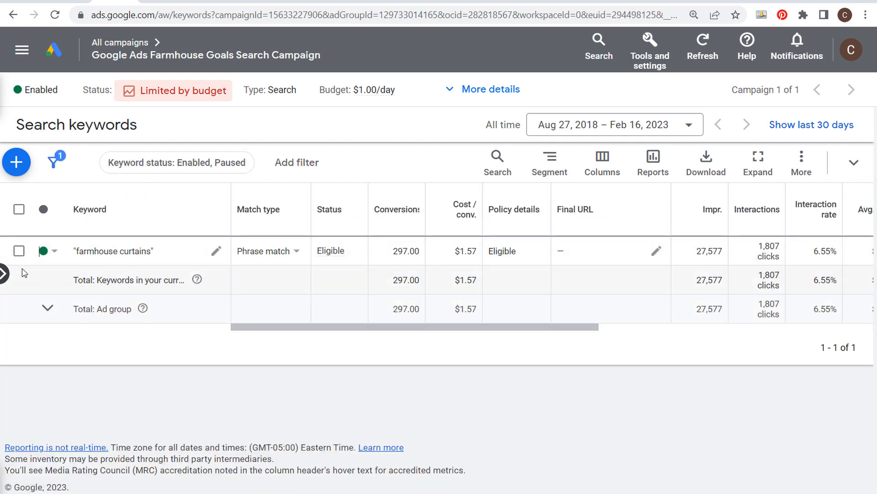
pyautogui.click(18, 250)
pyautogui.click(165, 163)
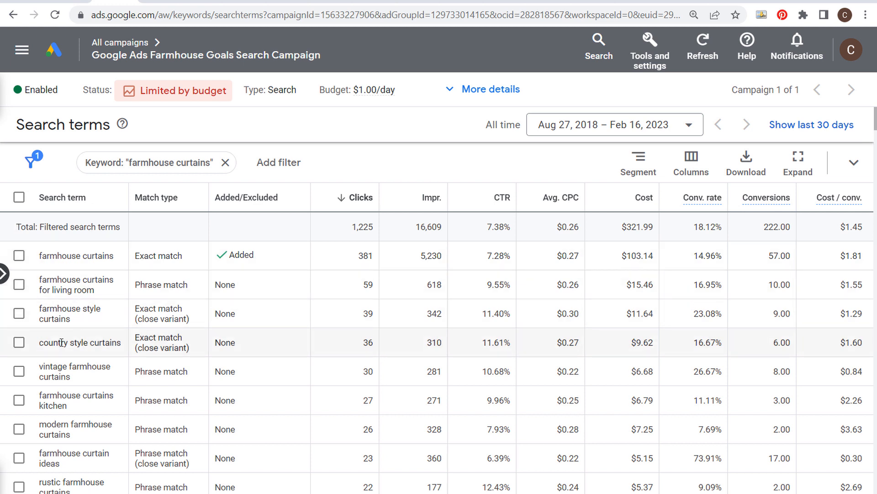
# Examine phrase match search terms such as "country style curtains", "vintage farmhouse curtains", "farmhouse curtains kitchen" and "modern farmhouse curtains"
pyautogui.moveTo(42, 342); pyautogui.dragTo(104, 343)
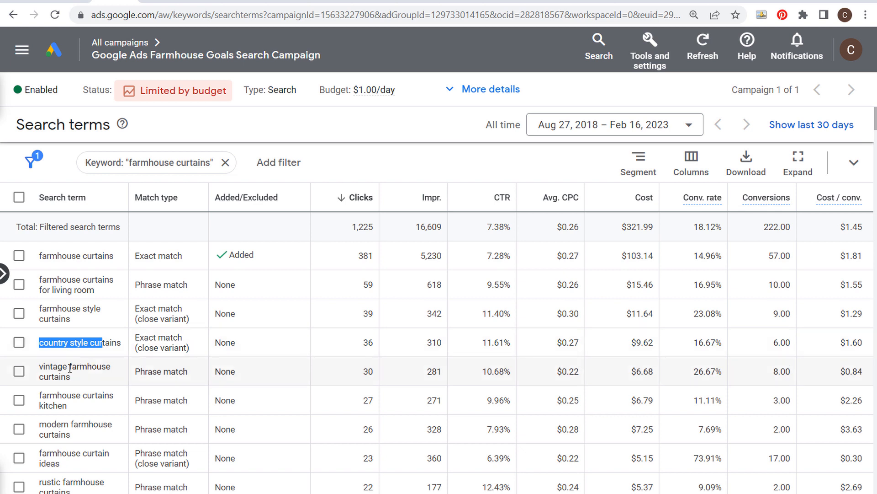
pyautogui.click(50, 369)
pyautogui.moveTo(51, 368); pyautogui.dragTo(106, 368)
pyautogui.click(46, 395)
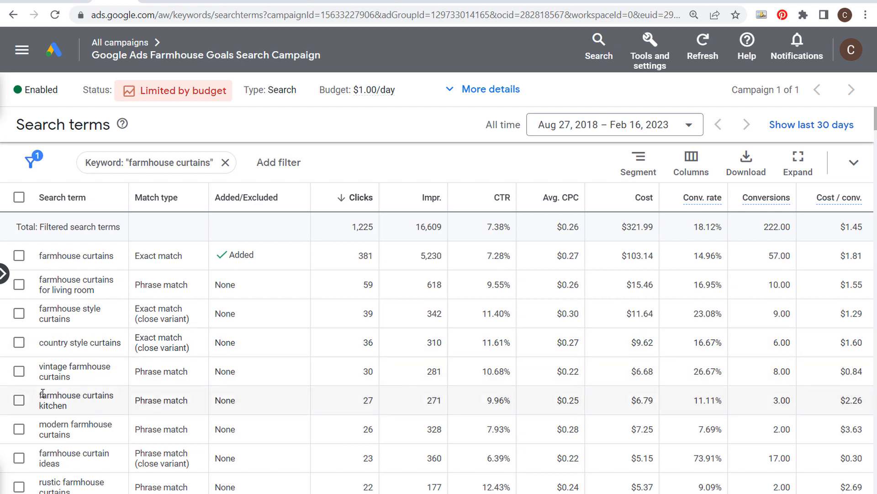
pyautogui.moveTo(42, 395); pyautogui.dragTo(92, 408)
pyautogui.moveTo(40, 424); pyautogui.dragTo(89, 434)
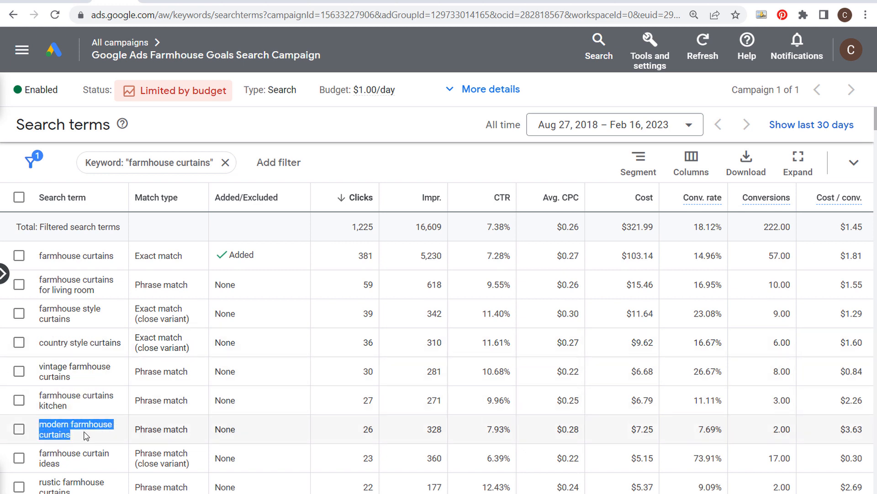
pyautogui.click(94, 436)
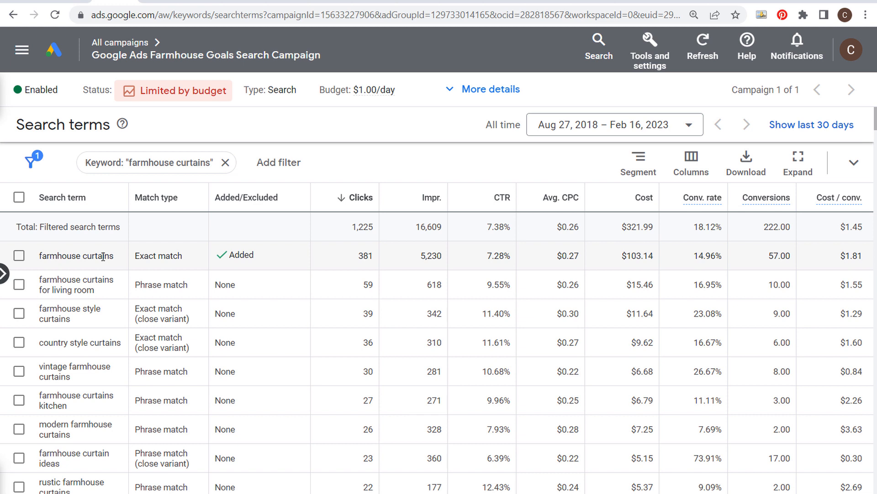
# Open the search terms of the farmhouse curtains keyword in the Farmhouse Curtains - Broad Match ad group
pyautogui.click(14, 16)
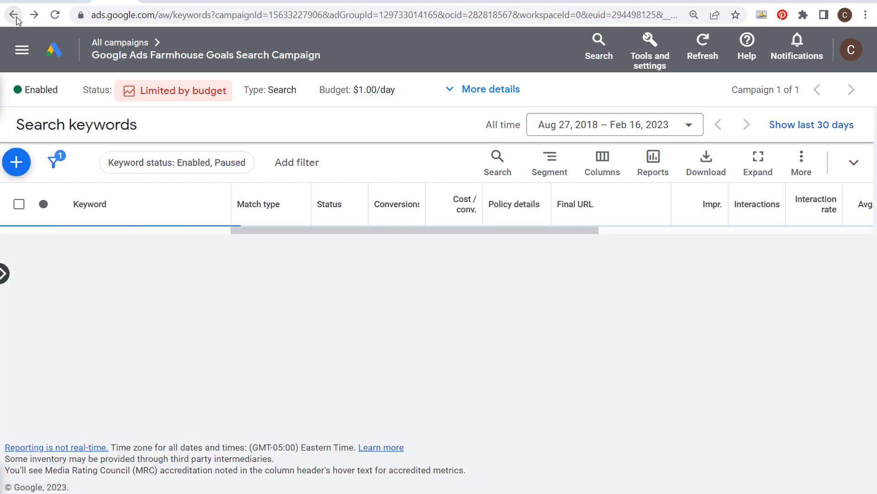
pyautogui.click(15, 16)
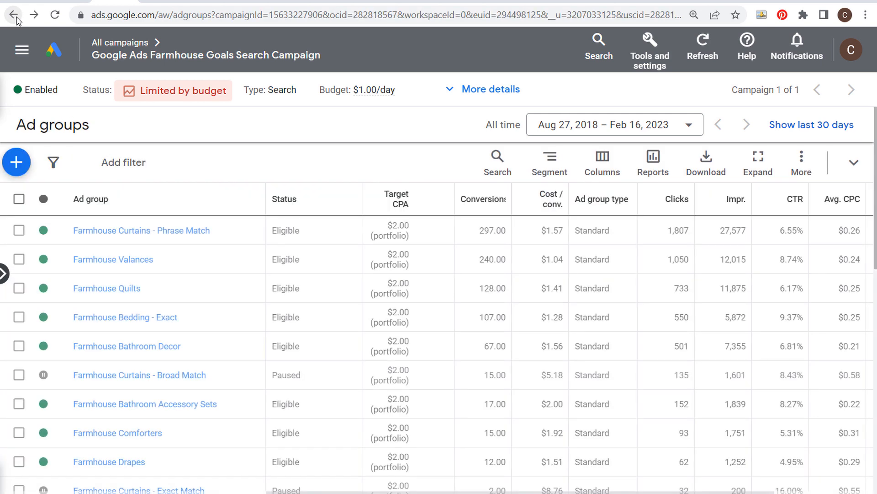
pyautogui.click(115, 379)
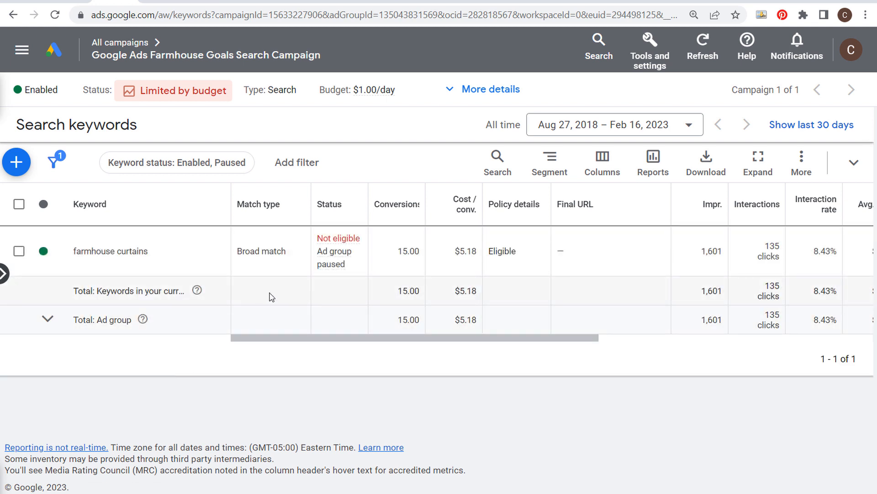
pyautogui.click(18, 251)
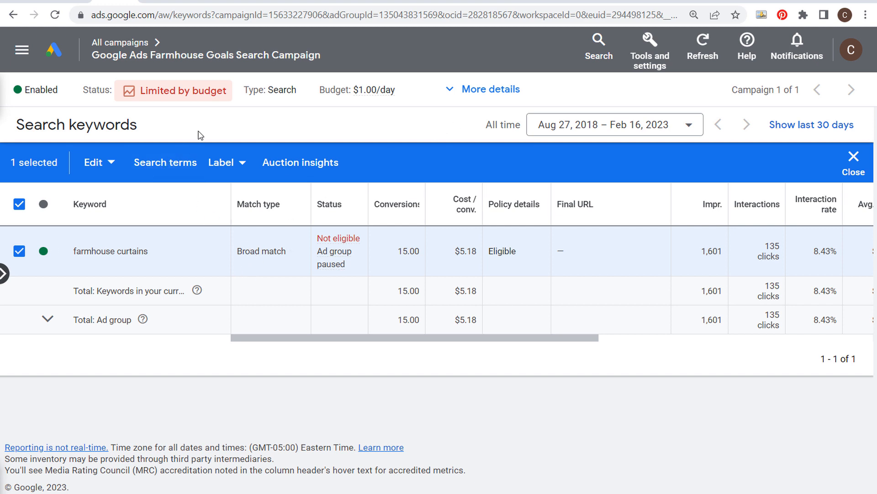
pyautogui.click(180, 163)
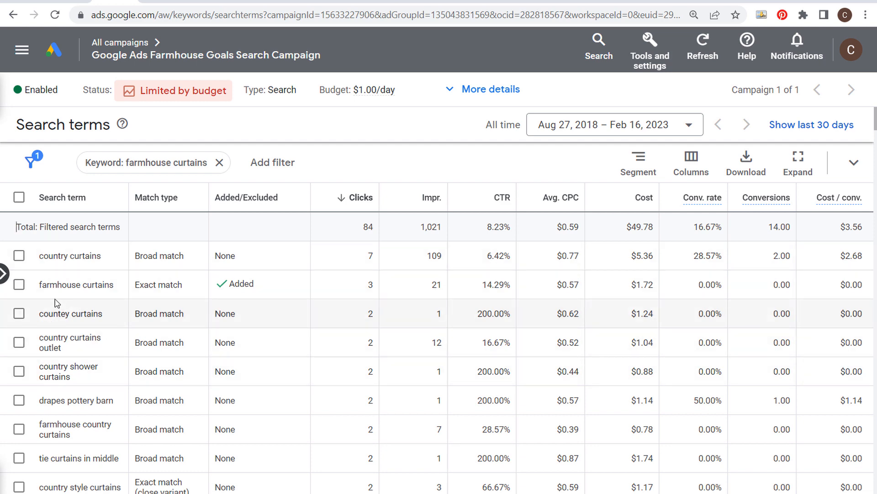
# Examine the loosely related broad match terms "drapes pottery barn" and "tie curtains in middle", including the latter's clicks and cost
pyautogui.scroll(-2, 69, 315)
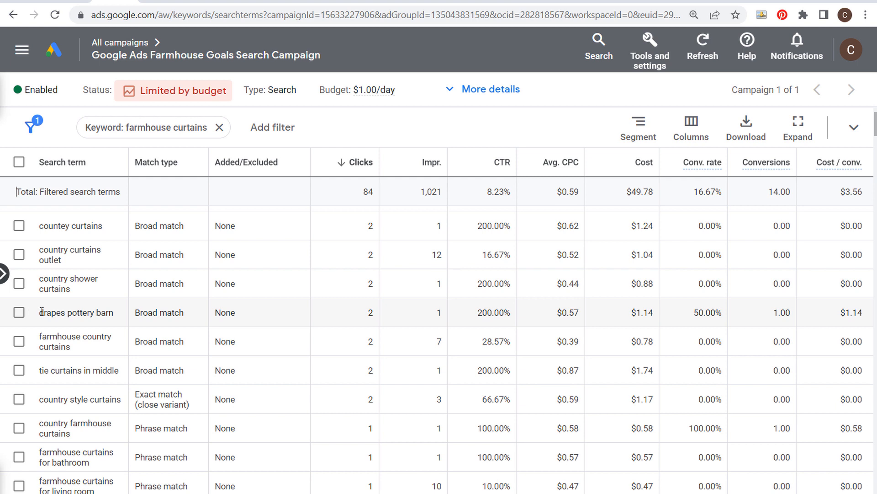
pyautogui.moveTo(39, 312); pyautogui.dragTo(122, 315)
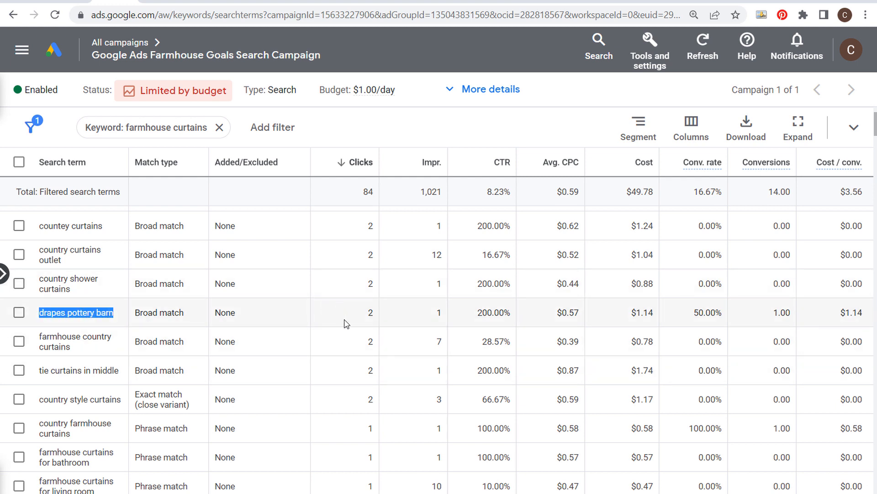
pyautogui.moveTo(40, 370); pyautogui.dragTo(116, 371)
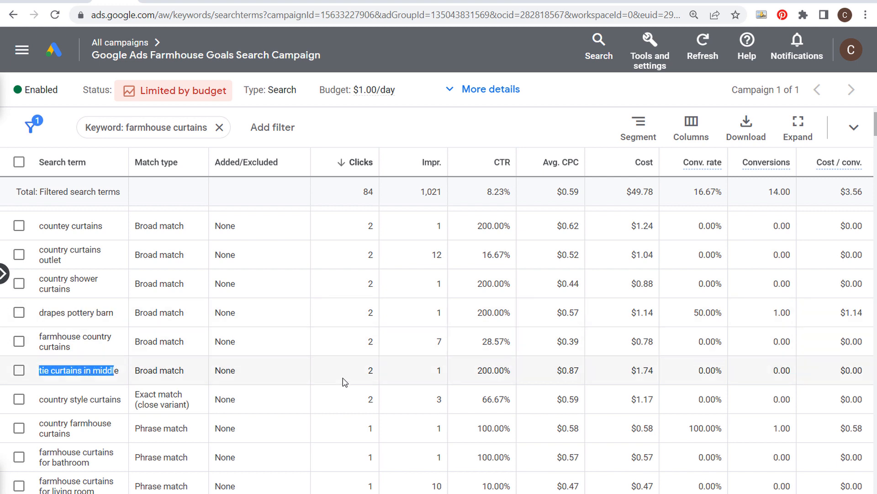
pyautogui.moveTo(355, 379); pyautogui.dragTo(375, 371)
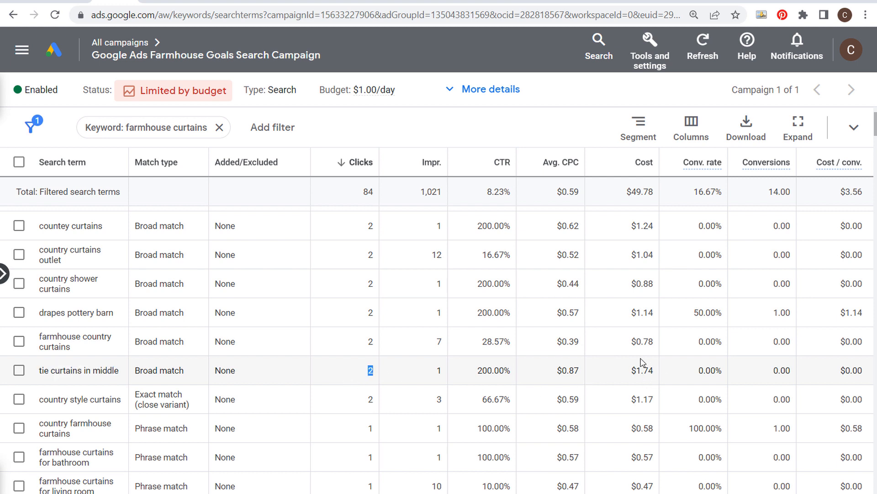
pyautogui.moveTo(627, 371); pyautogui.dragTo(659, 376)
pyautogui.click(684, 378)
# Return to the Farmhouse Nightstands ad group draft and check its phrase match keywords against the Farmhouse Goals nightstands page
pyautogui.click(31, 1)
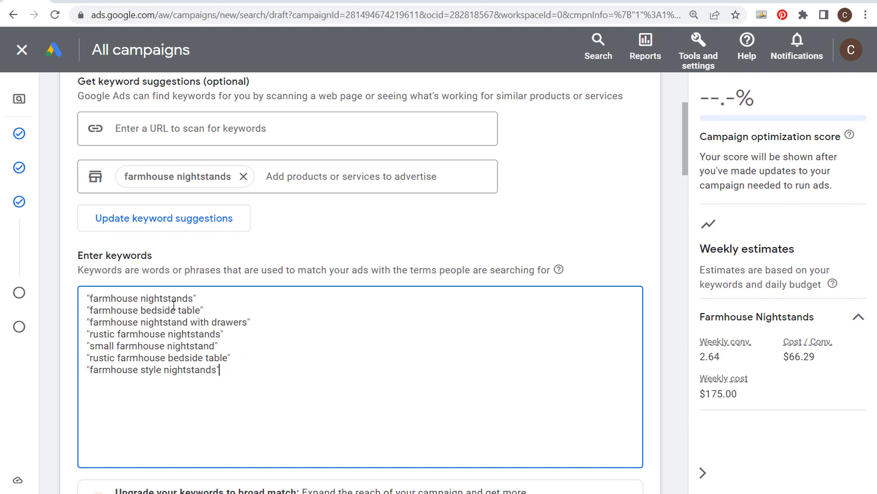
pyautogui.scroll(2, 355, 209)
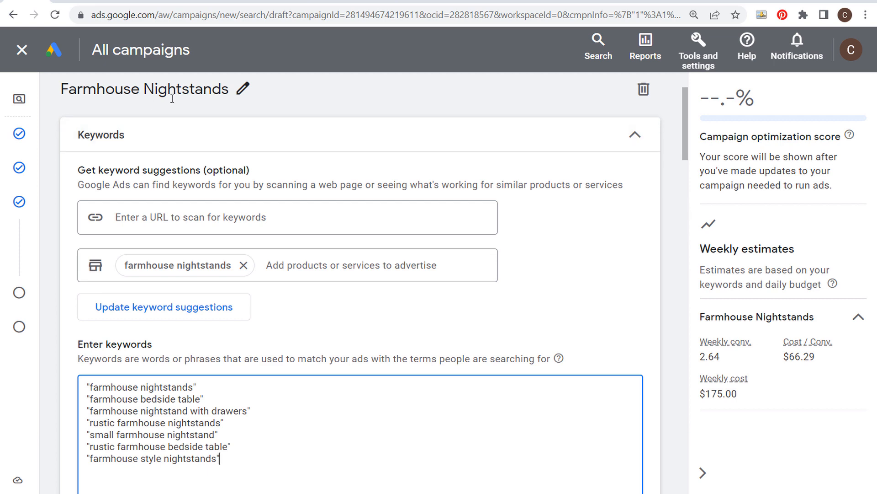
pyautogui.click(239, 2)
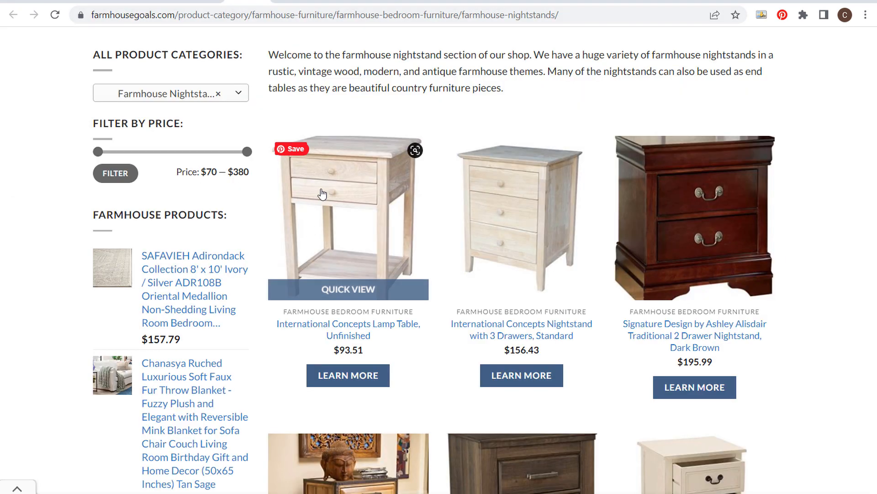
pyautogui.click(39, 3)
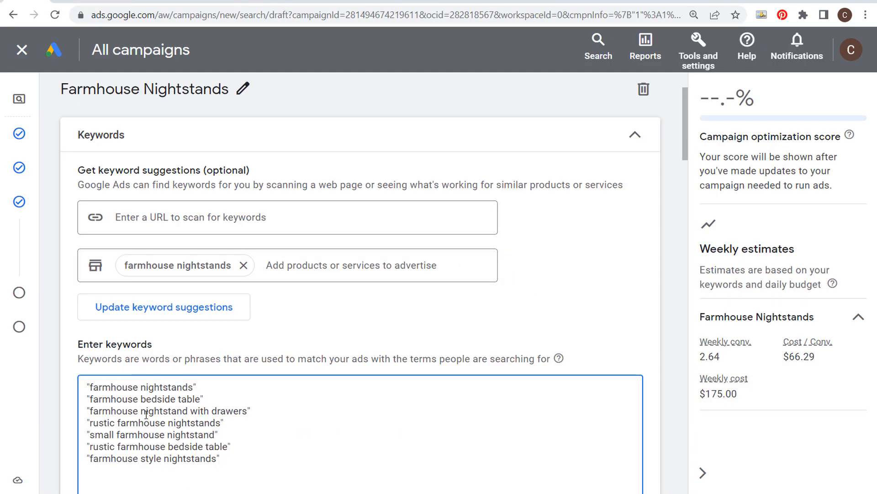
pyautogui.scroll(-2, 143, 413)
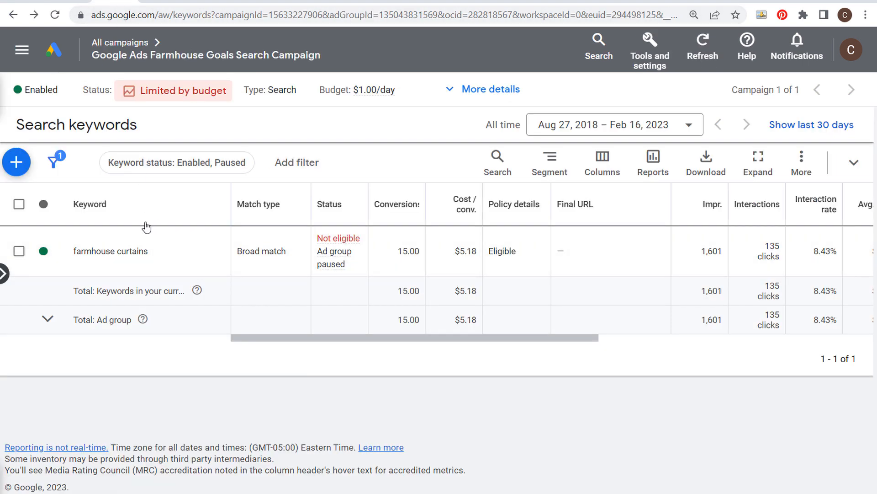
# View the match type options and the broad match recommendation for the farmhouse curtains keyword, leaving without choosing one
pyautogui.click(277, 252)
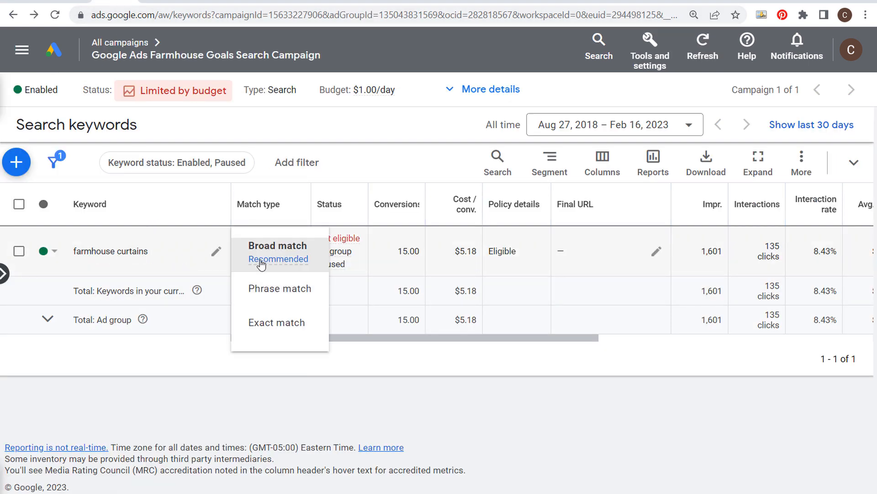
pyautogui.moveTo(267, 266)
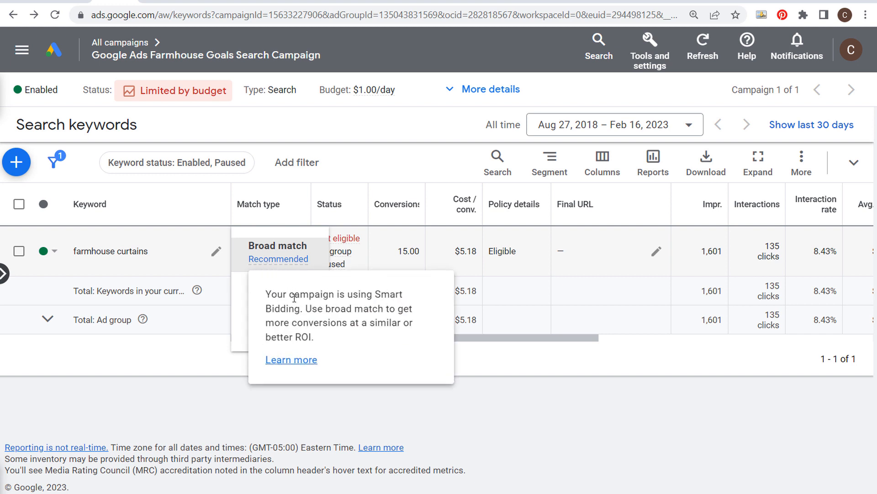
pyautogui.click(566, 418)
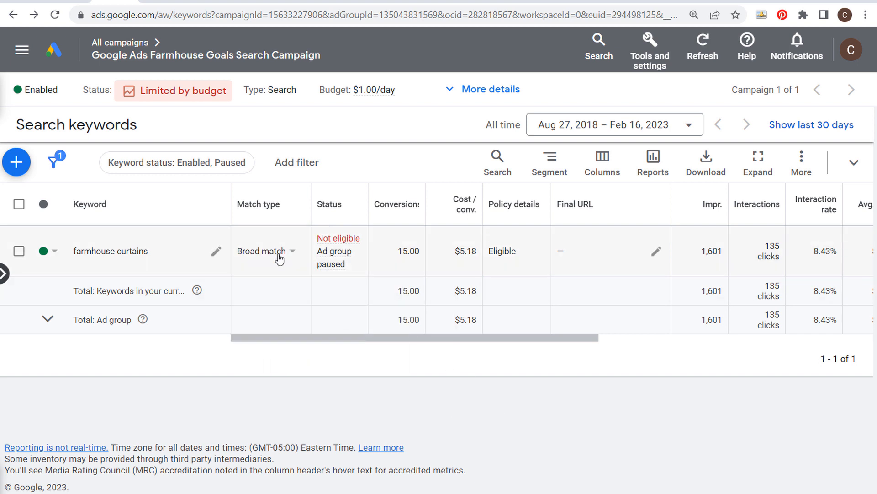
# Return to the Farmhouse Nightstands ad group draft and review the recommendation to upgrade its keywords to broad match
pyautogui.click(32, 2)
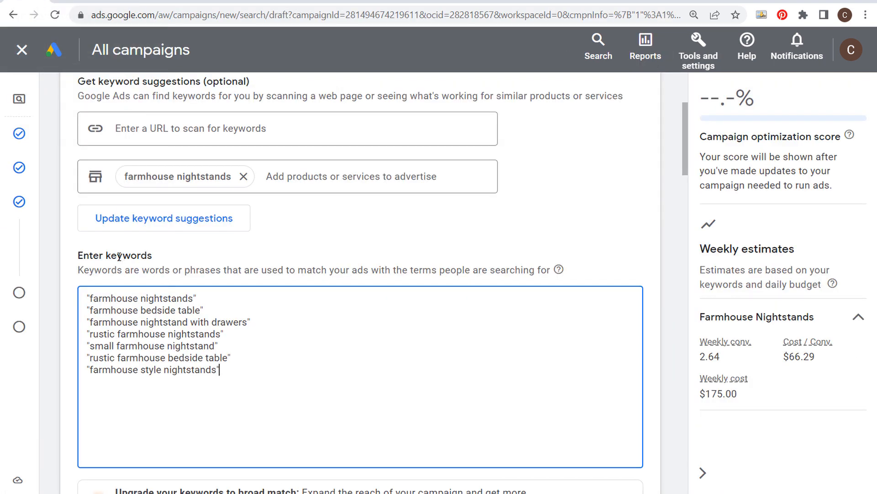
pyautogui.scroll(-4, 349, 330)
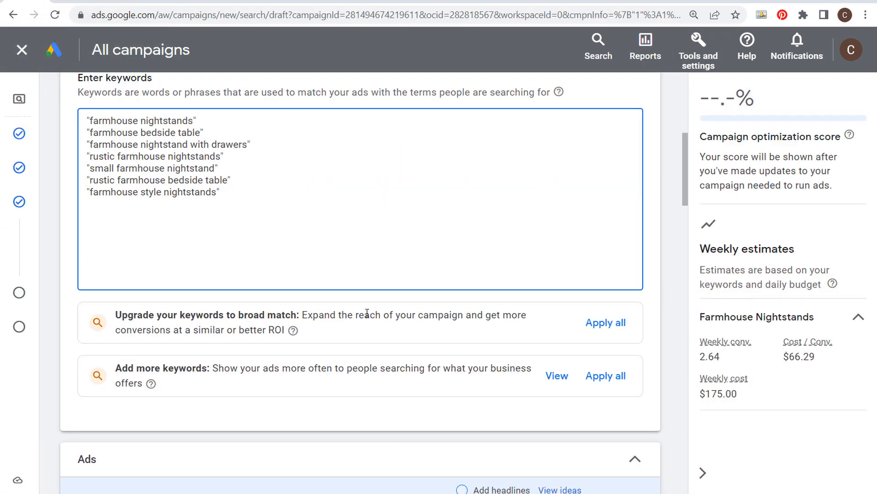
pyautogui.scroll(-2, 312, 326)
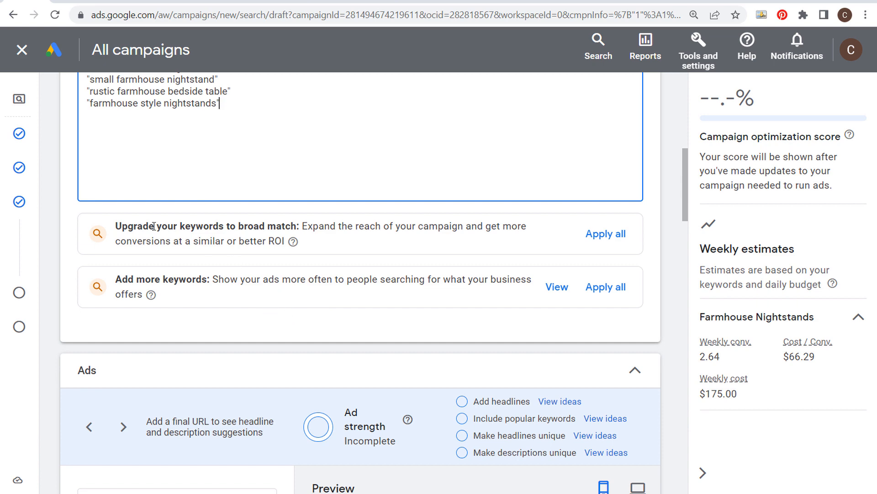
pyautogui.moveTo(138, 226); pyautogui.dragTo(259, 226)
pyautogui.click(282, 226)
pyautogui.scroll(-4, 410, 350)
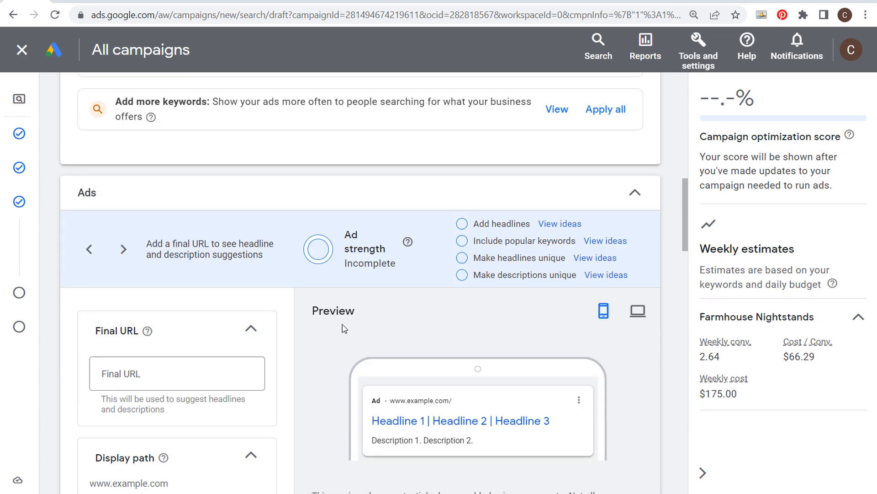
# Set the ad's final URL to the Farmhouse Goals farmhouse nightstands page, copying the address from the open shop page
pyautogui.scroll(-2, 329, 310)
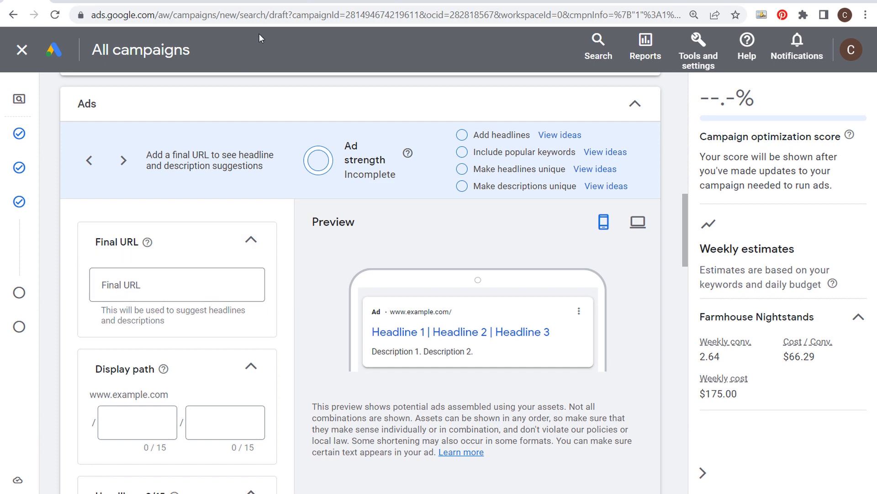
pyautogui.click(249, 2)
pyautogui.click(238, 14)
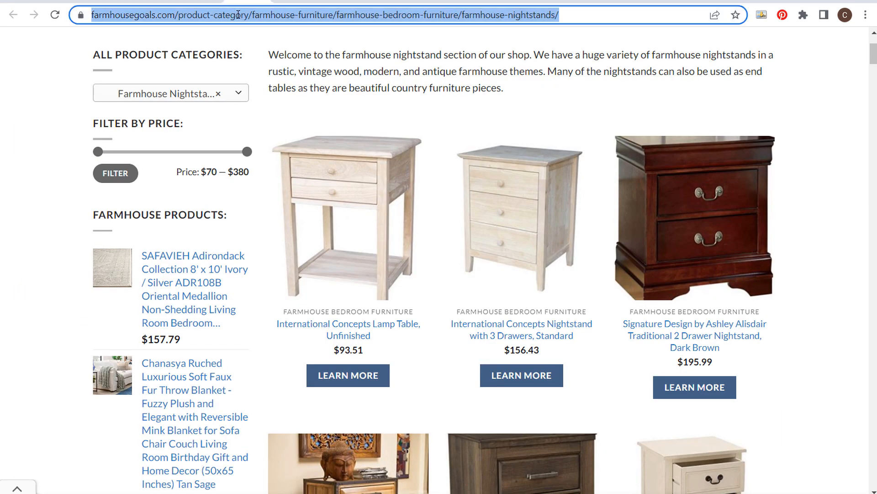
pyautogui.click(27, 3)
pyautogui.click(164, 285)
pyautogui.write('https://www.farmhousegoals.com/furniture/farmhouse-nightstands/')
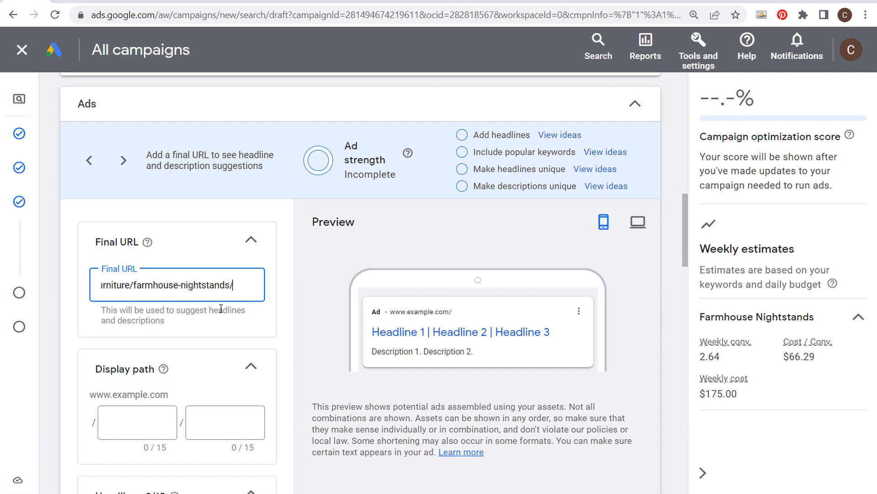
# Review the ad's display path and suggested headline keywords, and compare them with the ad group's phrase match keywords
pyautogui.scroll(-1, 216, 241)
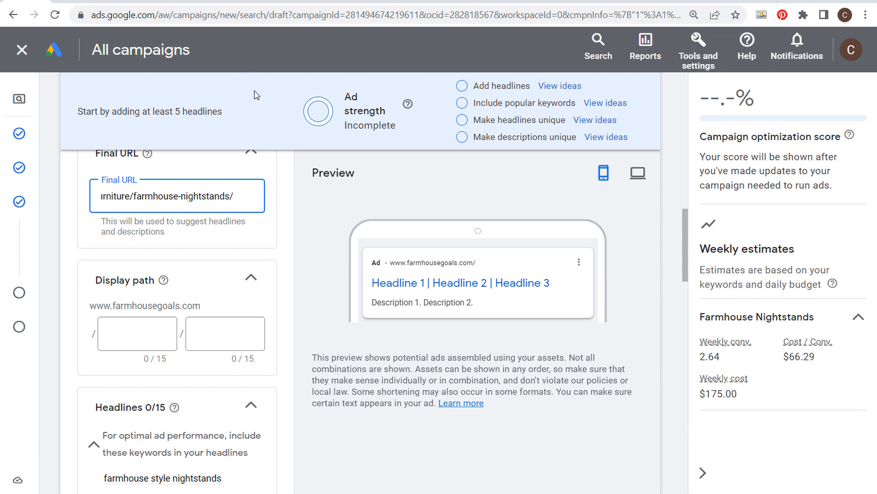
pyautogui.scroll(-4, 187, 394)
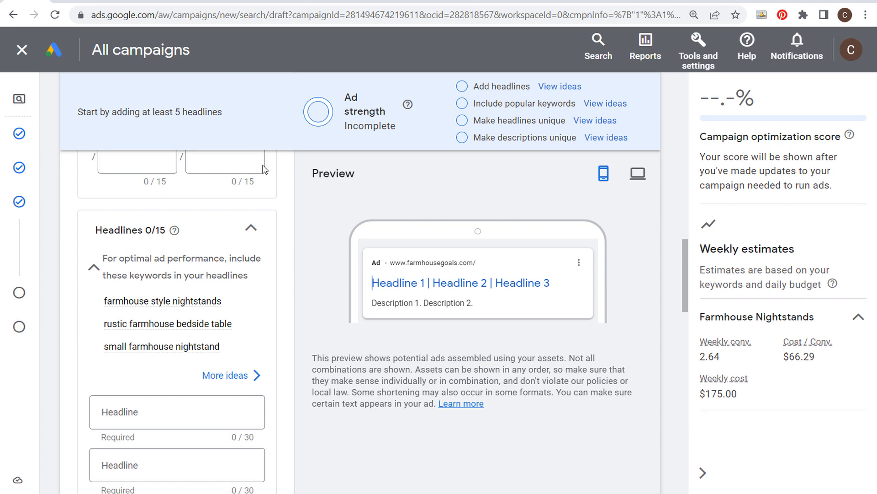
pyautogui.scroll(3, 301, 217)
pyautogui.scroll(6, 293, 259)
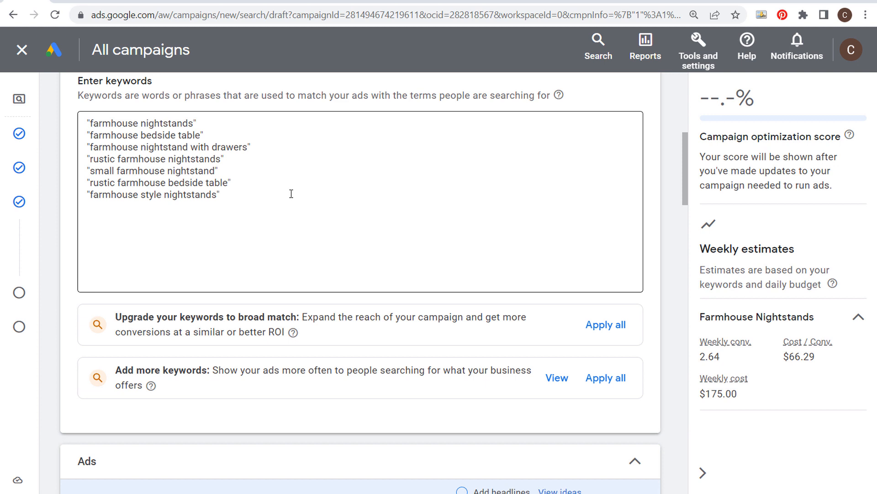
pyautogui.scroll(2, 291, 193)
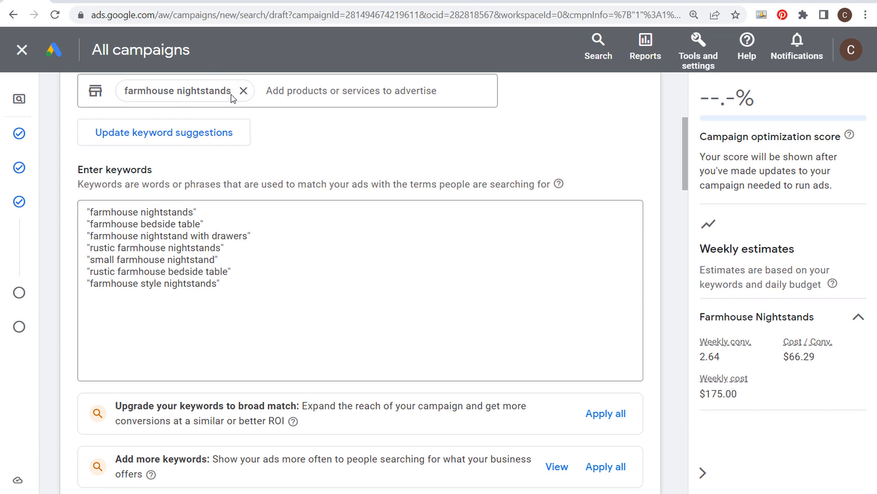
pyautogui.scroll(2, 279, 138)
pyautogui.scroll(2, 347, 167)
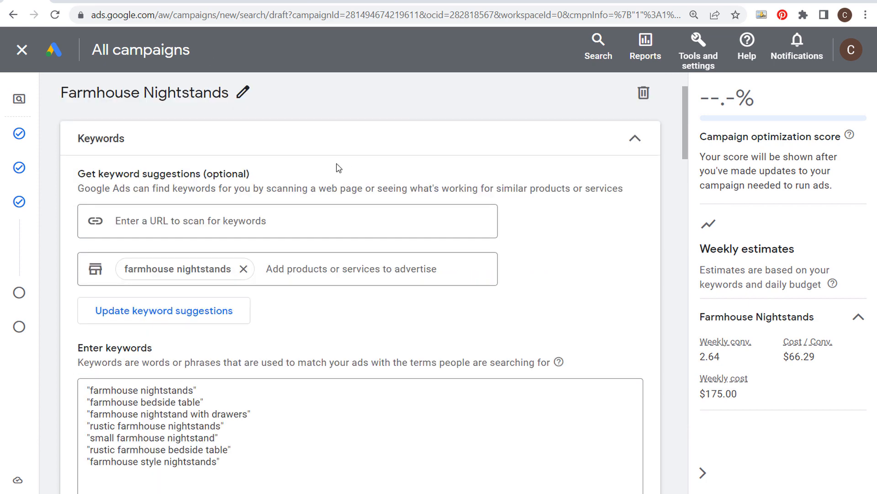
# Compare the Farmhouse Nightstands ad group theme with the furniture categories on the Farmhouse Goals site, and return to the draft
pyautogui.moveTo(65, 90); pyautogui.dragTo(352, 104)
pyautogui.click(351, 103)
pyautogui.click(196, 2)
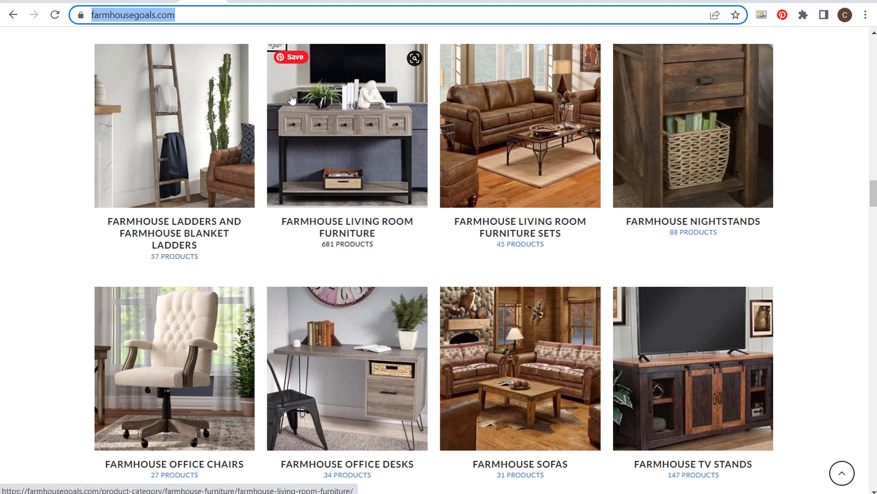
pyautogui.click(36, 3)
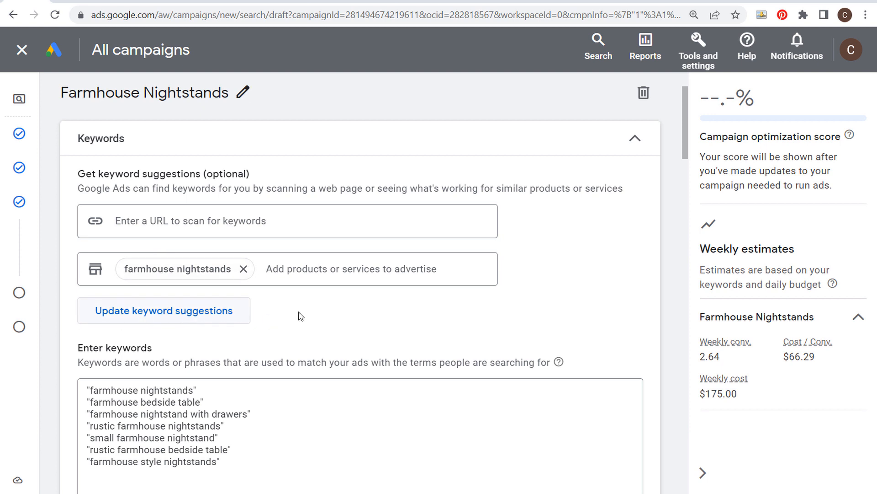
pyautogui.click(338, 465)
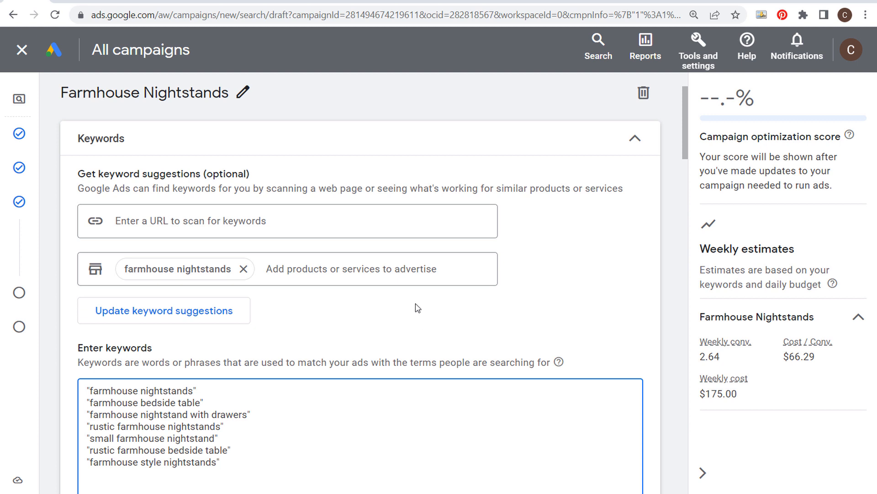
# Switch to the SewingMachinesPlus site and view its list of product categories
pyautogui.click(286, 6)
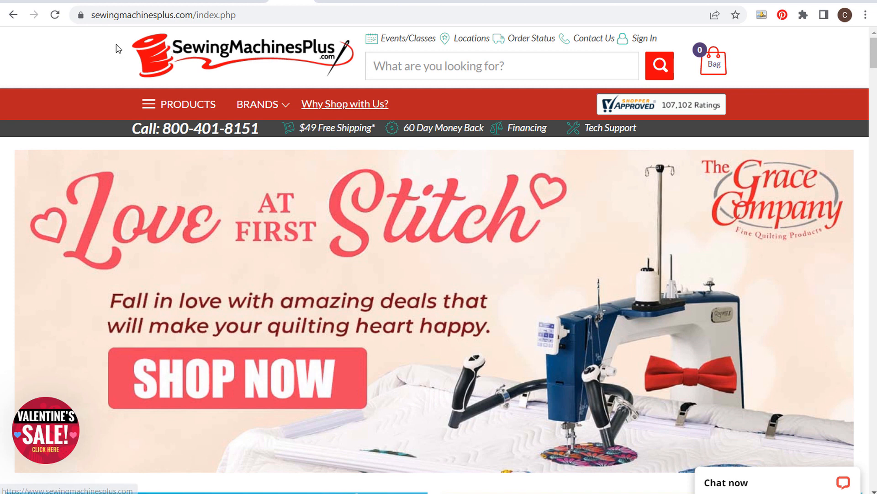
pyautogui.click(166, 103)
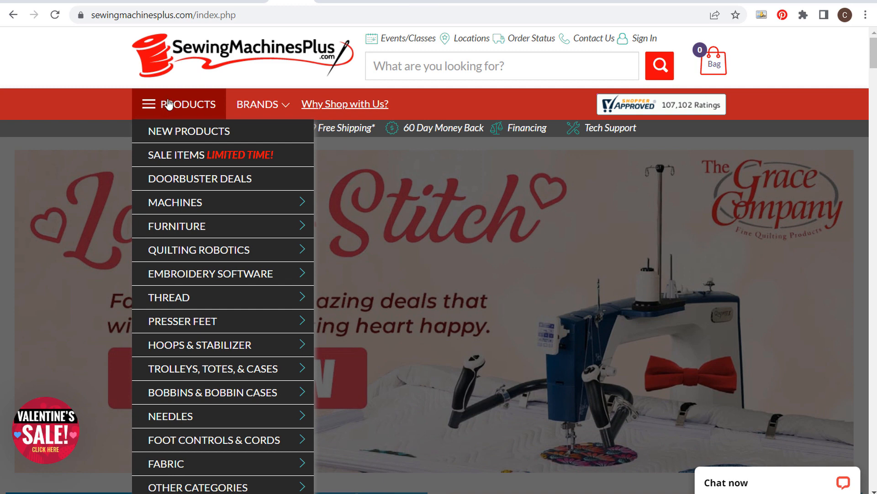
pyautogui.moveTo(206, 203)
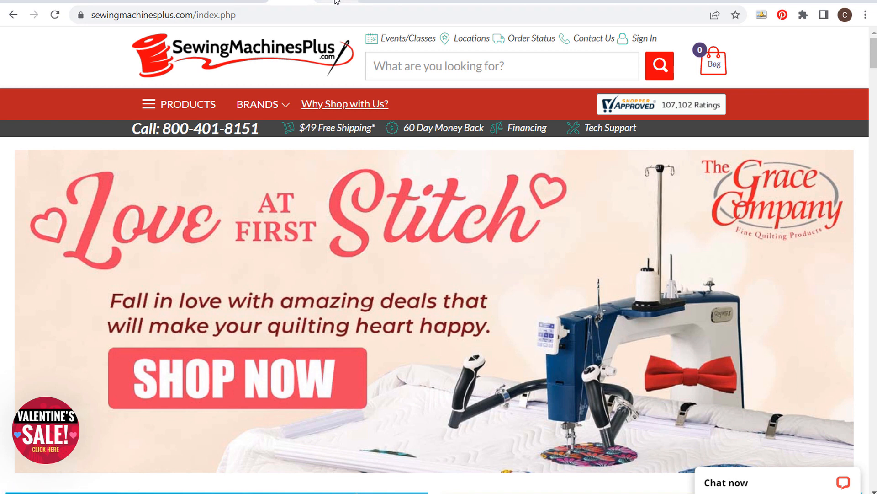
# Switch to the SewingMachinesPlus household machines page, minimize the chat, and examine the Sewing Machine Selection heading and in-stock products
pyautogui.click(336, 1)
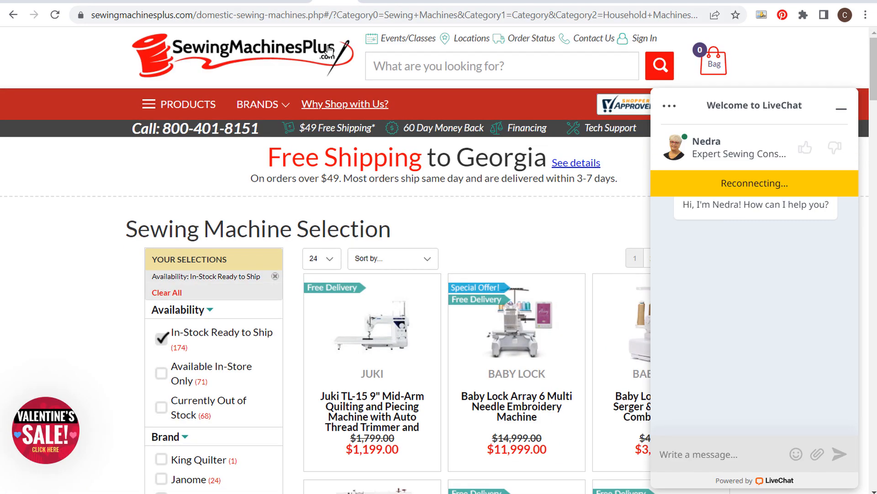
pyautogui.click(841, 110)
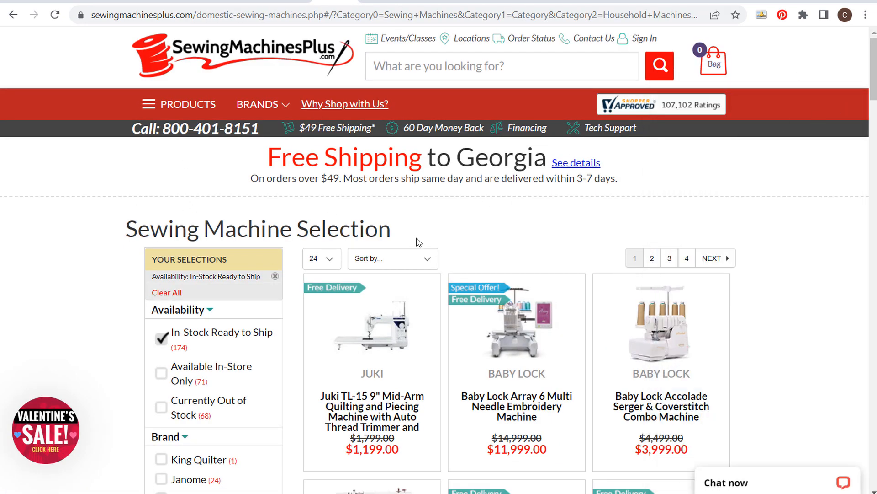
pyautogui.scroll(-2, 114, 227)
pyautogui.scroll(-3, 402, 224)
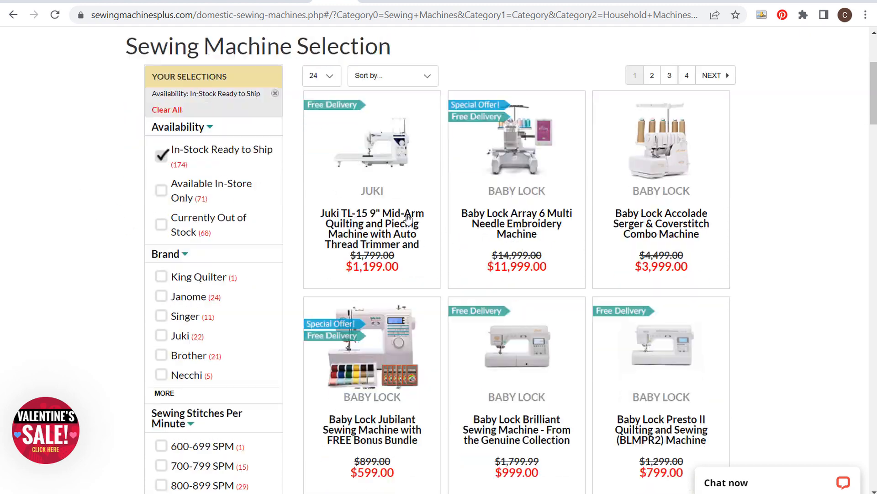
pyautogui.scroll(2, 594, 231)
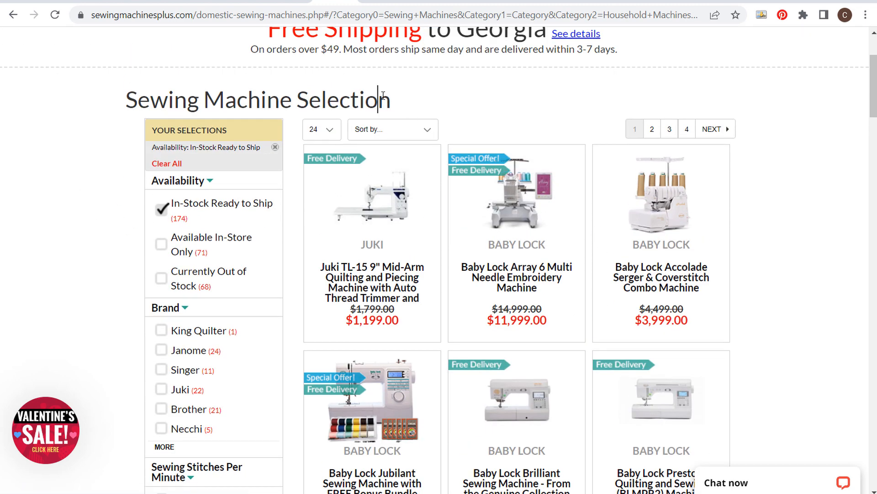
pyautogui.moveTo(378, 100); pyautogui.dragTo(296, 105)
pyautogui.click(157, 105)
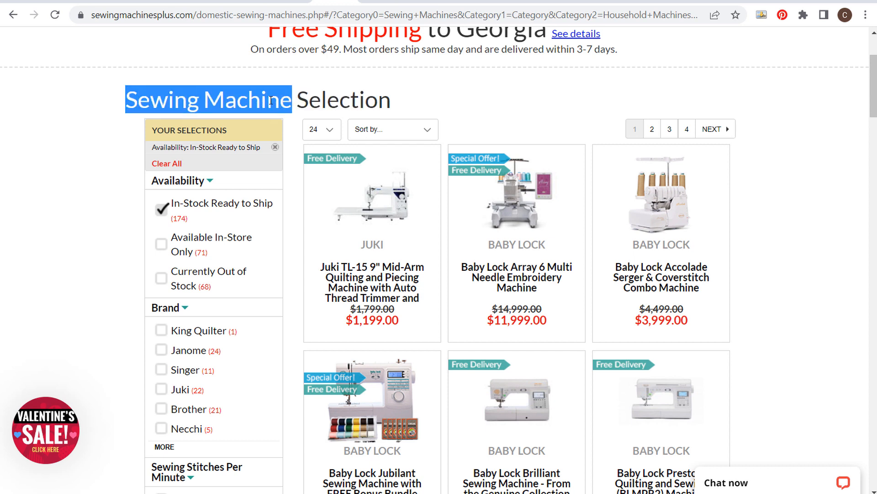
pyautogui.click(257, 95)
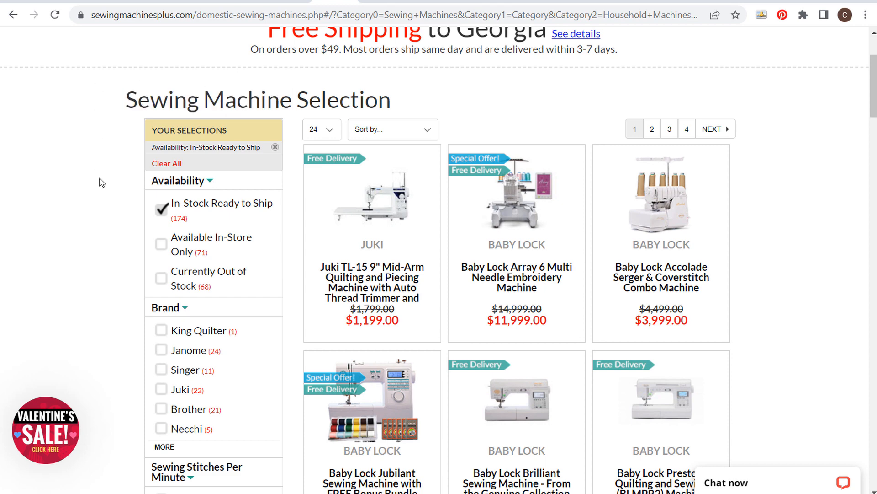
# Filter the in-stock sewing machines by the Brother brand and view the matching products
pyautogui.scroll(-3, 102, 181)
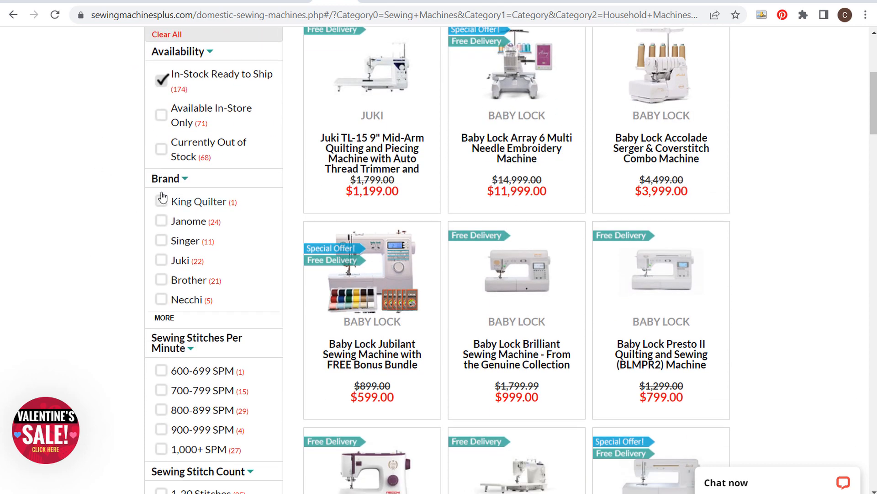
pyautogui.click(165, 280)
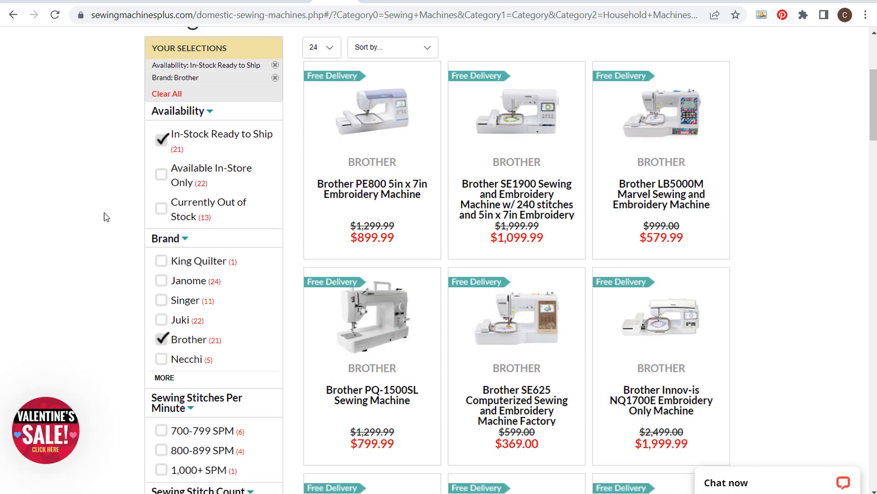
pyautogui.scroll(2, 502, 182)
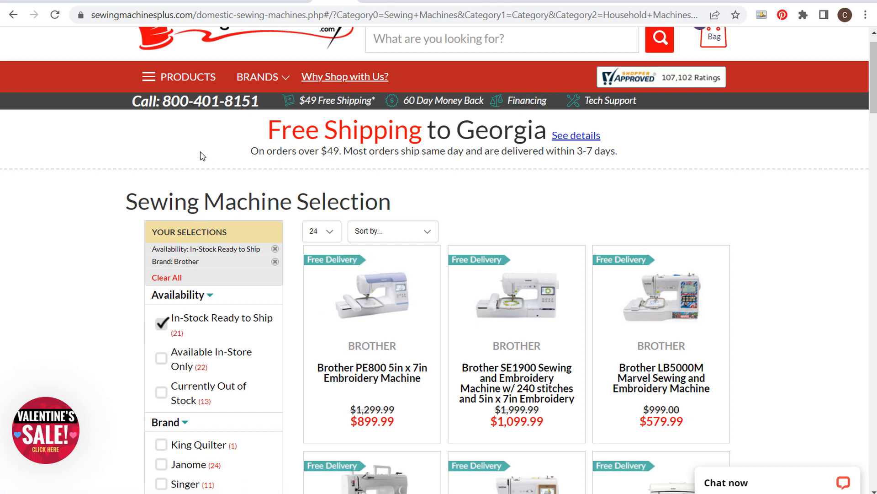
# Return to the Google Ads draft, remove the farmhouse nightstands product, and delete all entered keywords
pyautogui.click(14, 1)
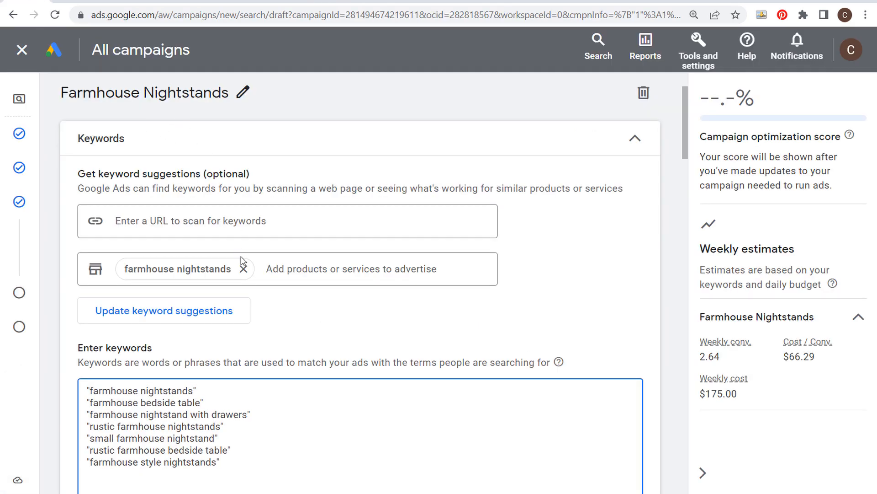
pyautogui.click(244, 270)
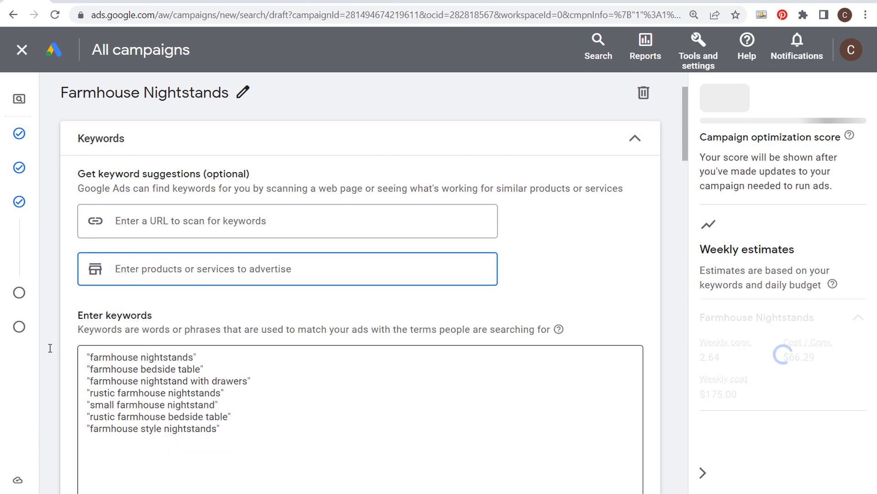
pyautogui.click(86, 371)
pyautogui.hotkey('ctrl', 'a')
pyautogui.press('BackSpace')
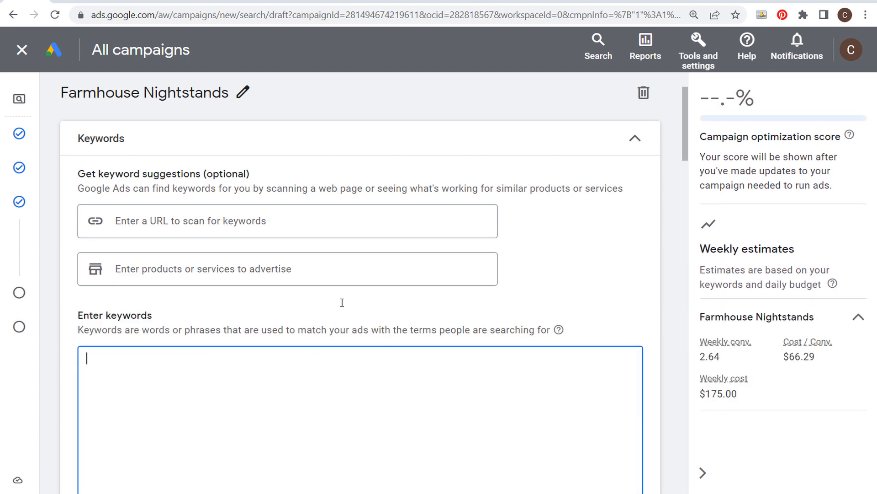
# Get keyword suggestions for the product "brother sewing machines"
pyautogui.click(321, 274)
pyautogui.write('b')
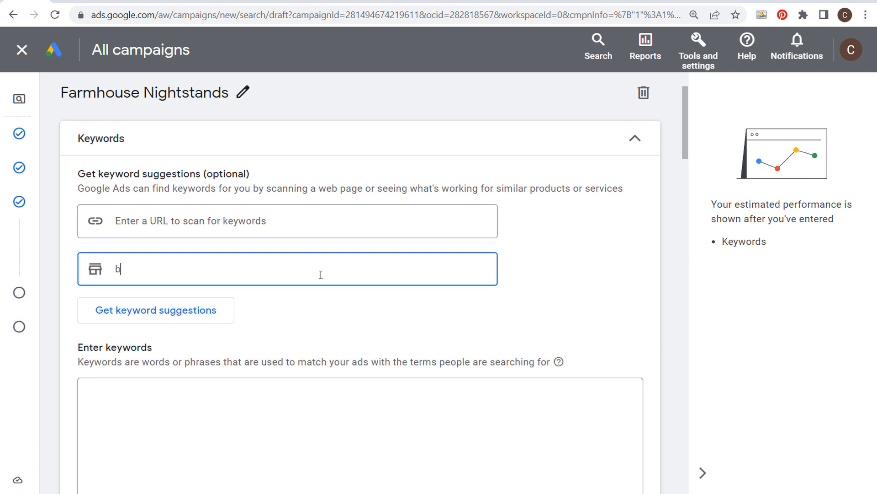
pyautogui.write('rother sewing machines')
pyautogui.click(177, 316)
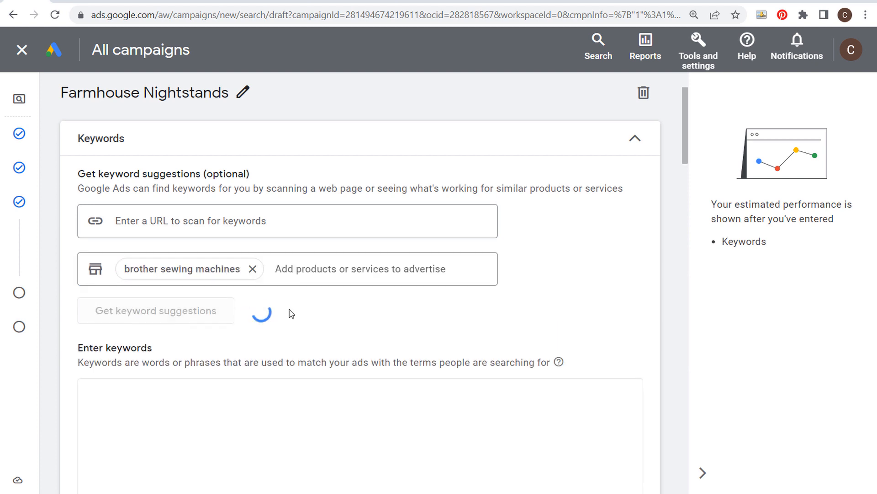
# Review the suggested Brother keywords and return to the Brother listings on SewingMachinesPlus to compare them
pyautogui.moveTo(88, 301)
pyautogui.mouseDown()
pyautogui.moveTo(215, 310)
pyautogui.moveTo(267, 397)
pyautogui.moveTo(286, 454)
pyautogui.mouseUp()
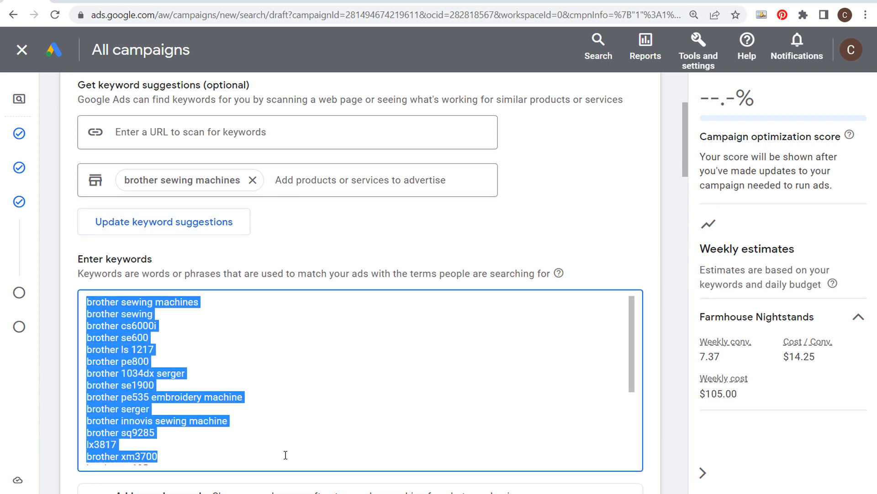
pyautogui.click(308, 413)
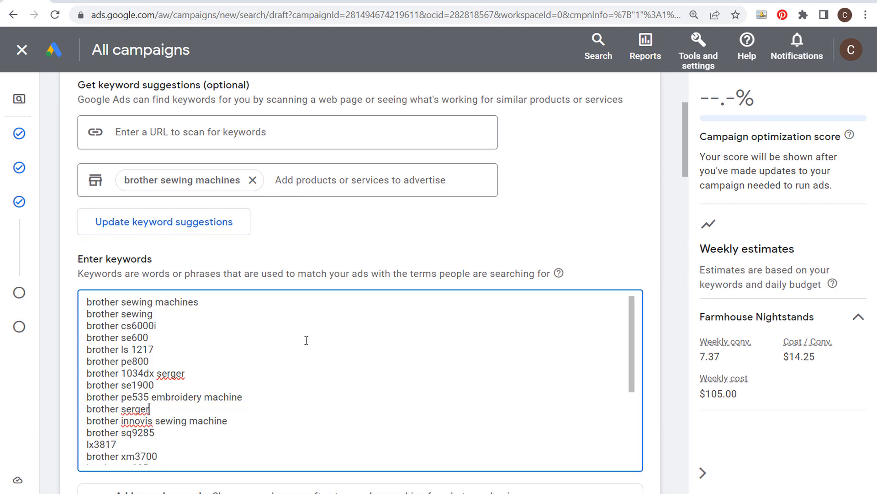
pyautogui.click(287, 311)
pyautogui.click(325, 4)
pyautogui.click(339, 3)
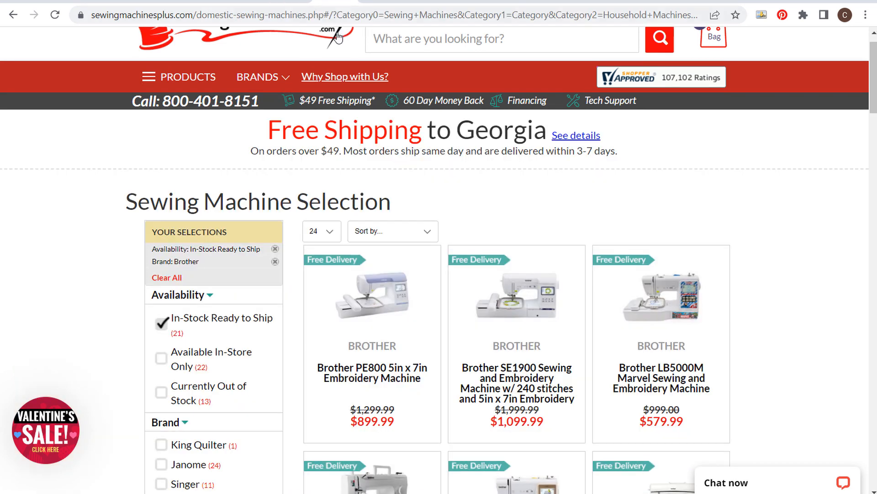
# Look over the in-stock Brother machine listings and return to the Google Ads campaign draft
pyautogui.scroll(-3, 185, 473)
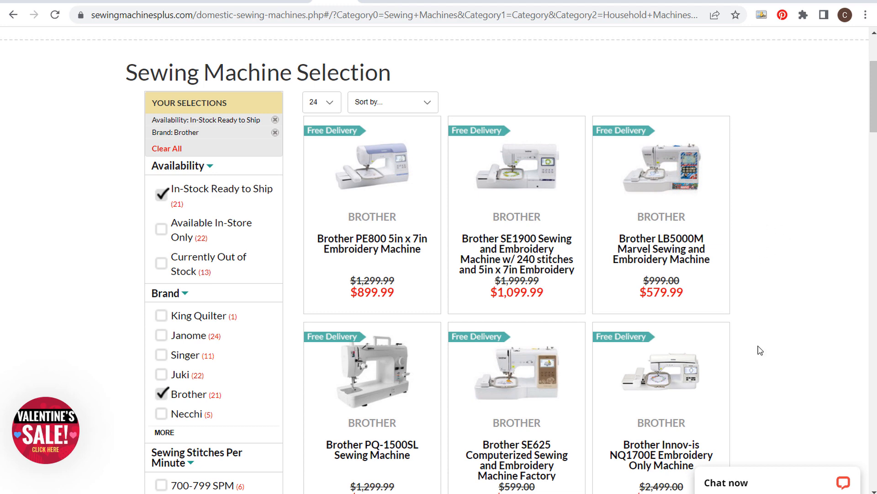
pyautogui.scroll(2, 755, 183)
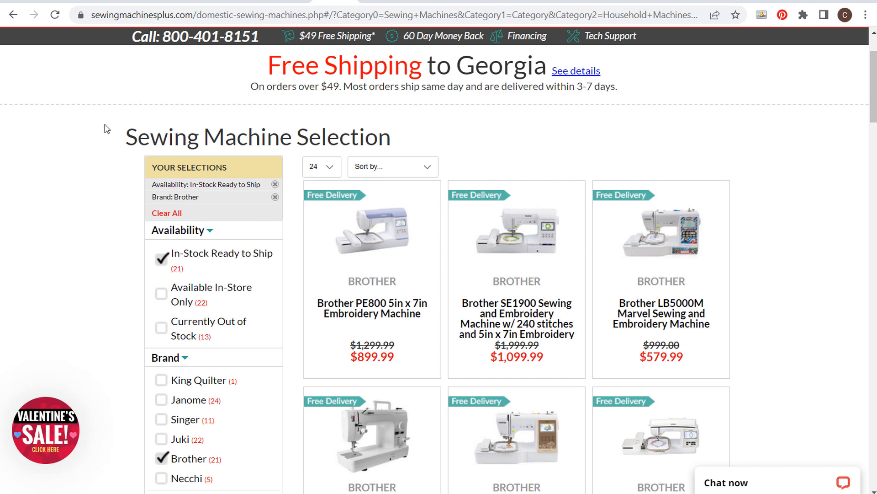
pyautogui.scroll(2, 115, 145)
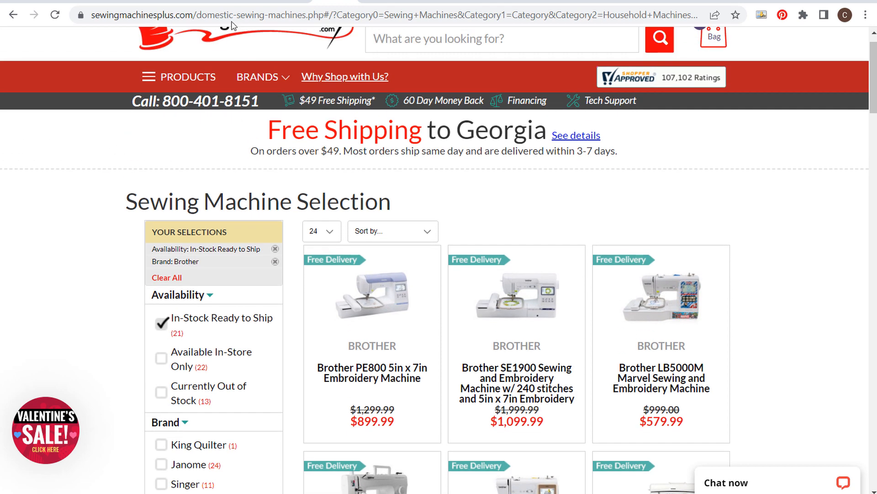
pyautogui.click(26, 0)
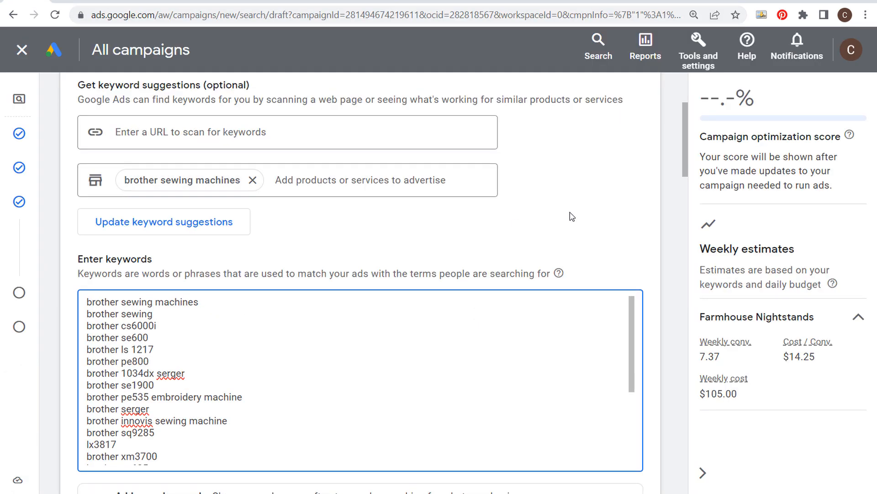
pyautogui.scroll(2, 525, 183)
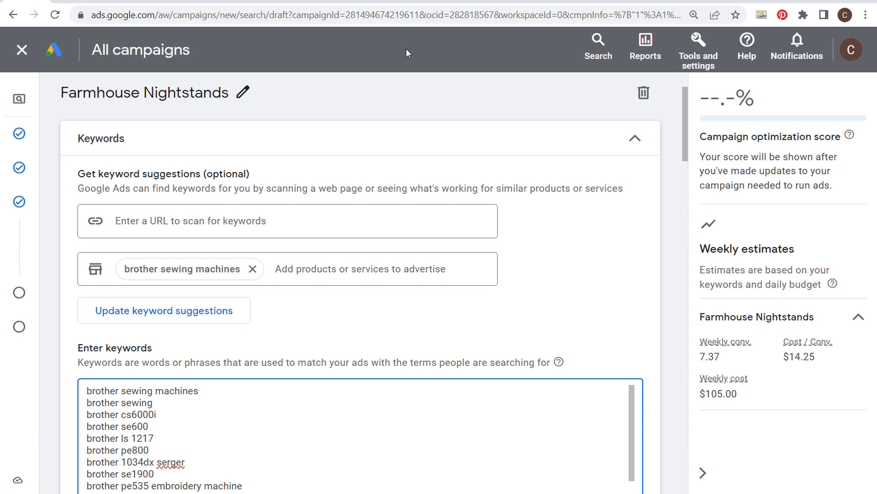
# Look up the planning tools, switch to Keyword Planner and begin discovering new keywords
pyautogui.click(699, 46)
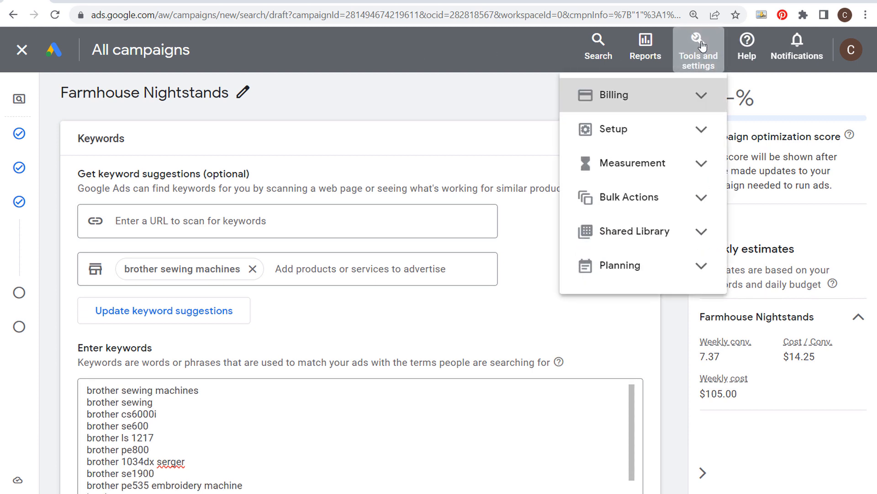
pyautogui.click(705, 273)
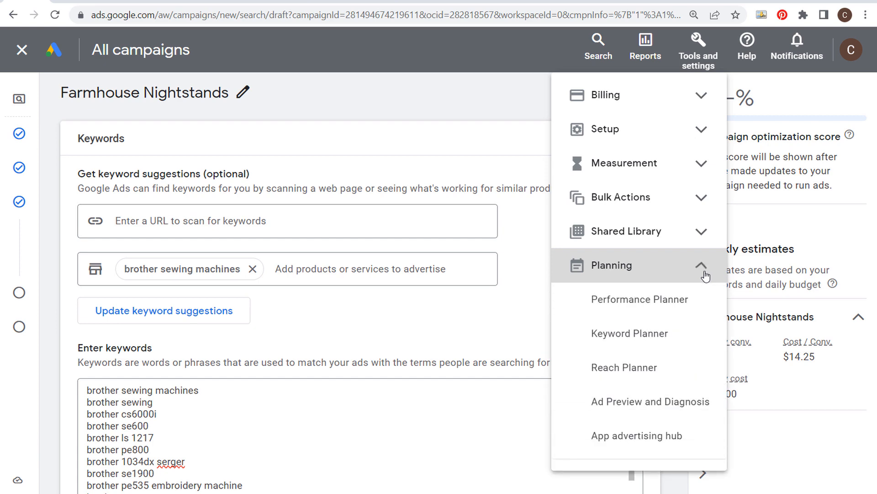
pyautogui.click(388, 101)
pyautogui.click(68, 1)
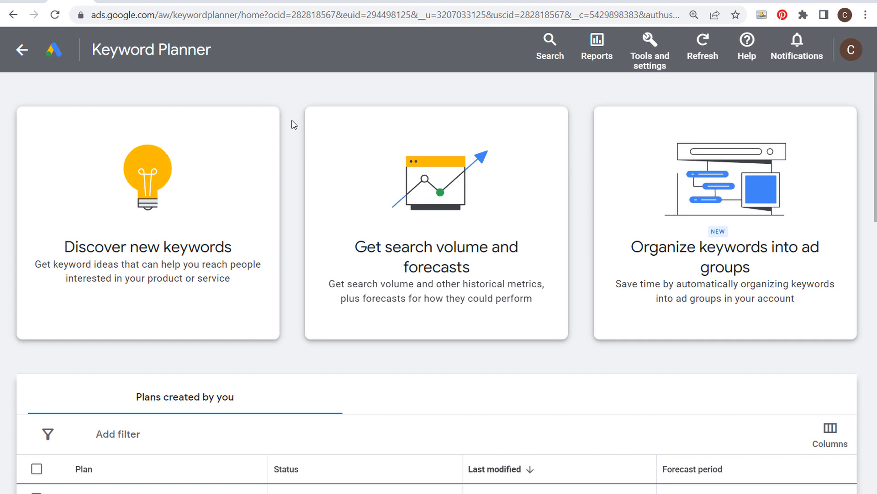
pyautogui.click(192, 193)
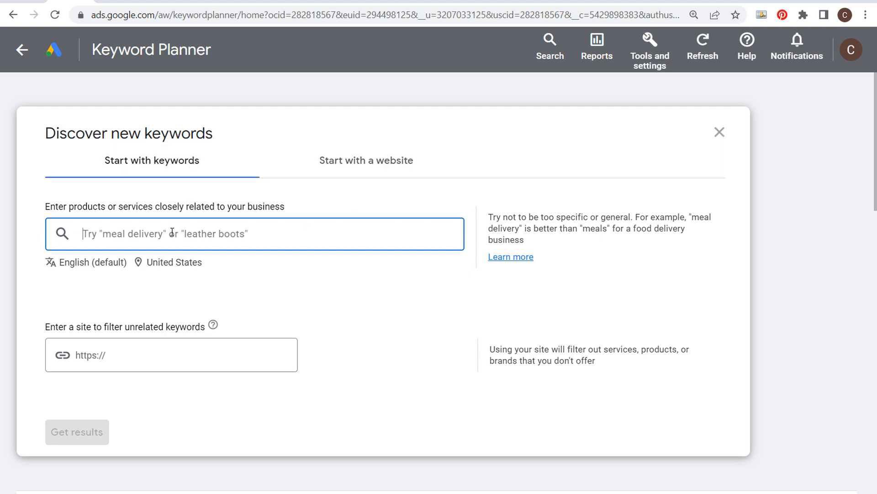
# Examine the website-based keyword discovery and its choices of using the entire site or only one page
pyautogui.click(371, 178)
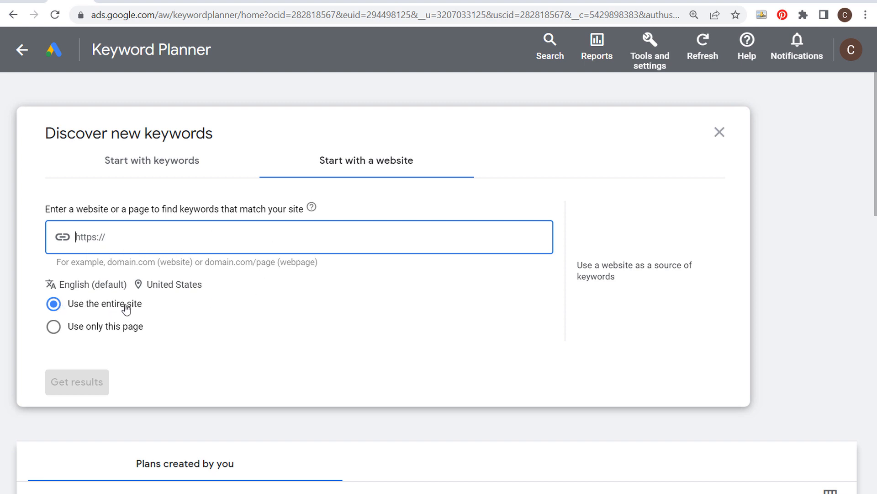
pyautogui.click(231, 6)
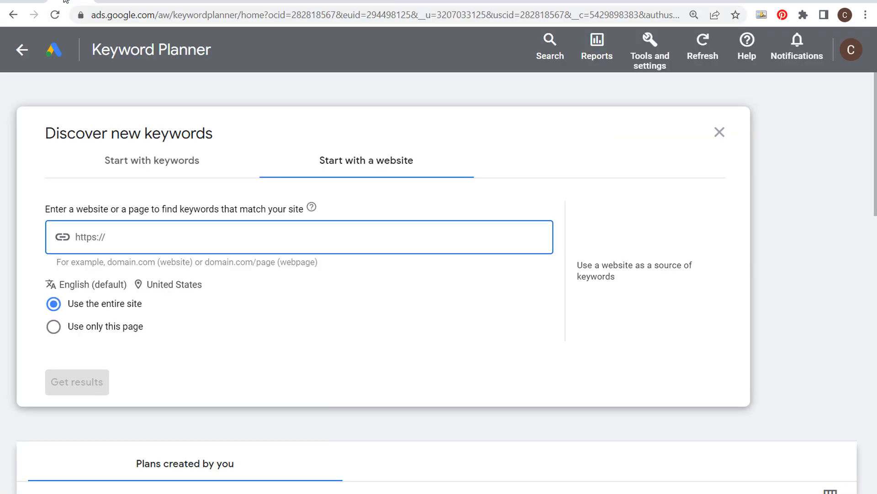
pyautogui.click(66, 4)
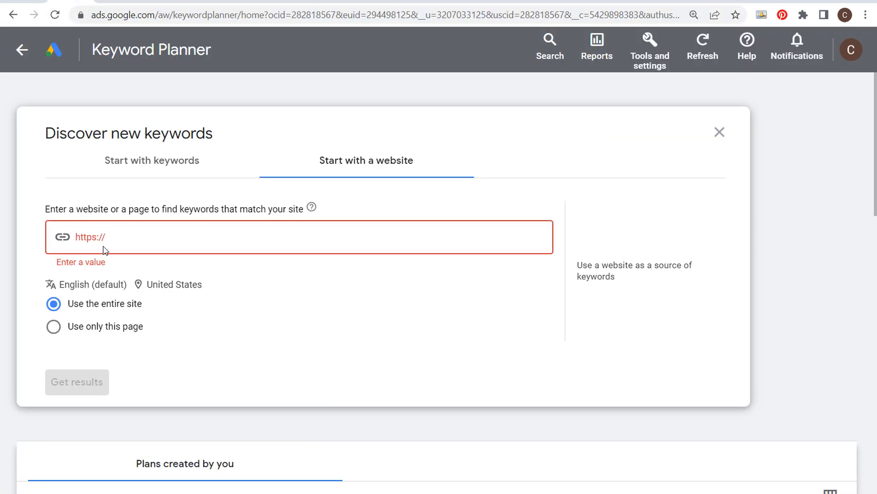
pyautogui.click(74, 327)
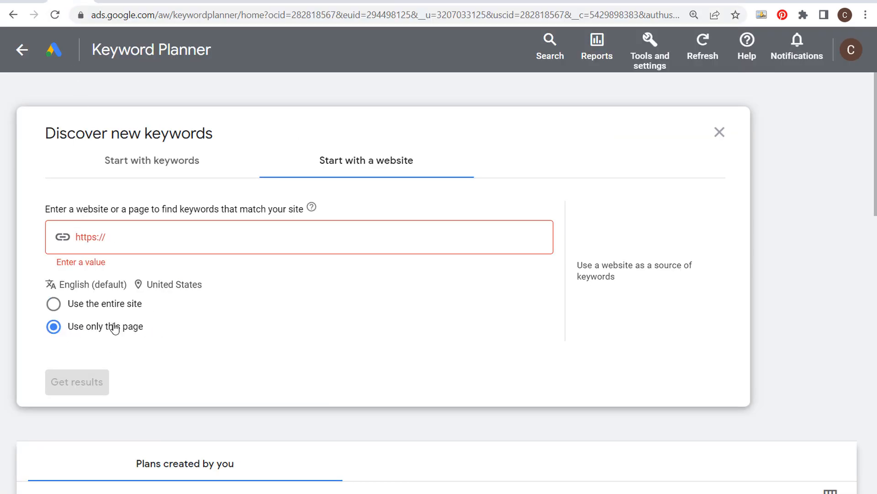
pyautogui.click(71, 304)
# Get keyword ideas for farmhouse decor, furniture, rugs, lighting, wall decor, christmas decor, sinks, shelves, bedding and curtains
pyautogui.click(160, 158)
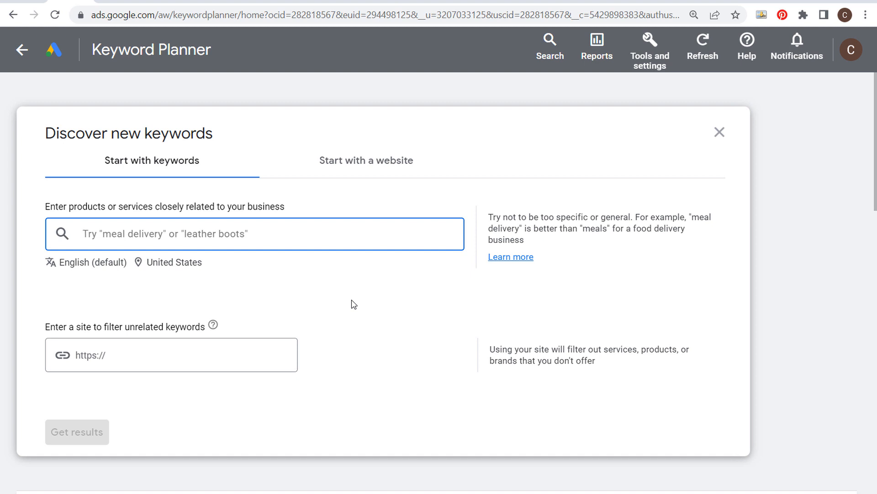
pyautogui.write('farmhouse decor, farmhouse furniture, farmhouse rugs, farmhouse lighting, farmhouse wall decor, farmhouse christmas decor, farmhouse sinks, farmhouse shelves, farmhouse bedding, farmhouse curtains')
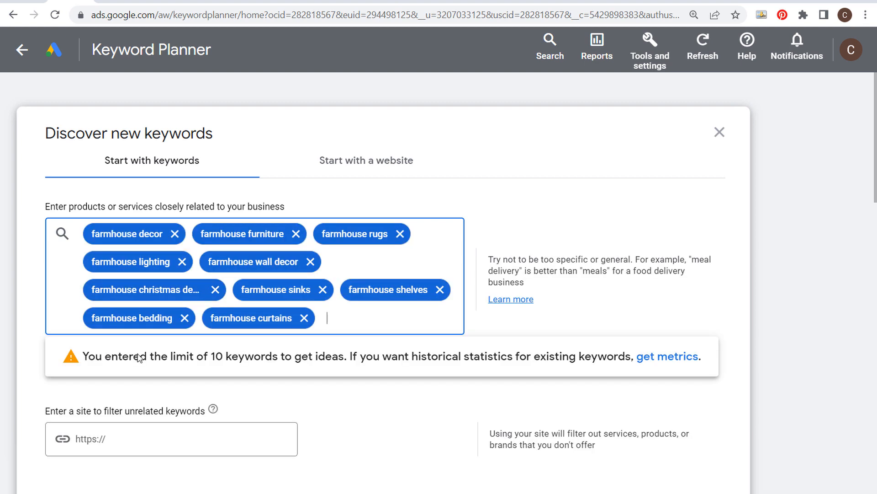
pyautogui.moveTo(118, 360); pyautogui.dragTo(366, 361)
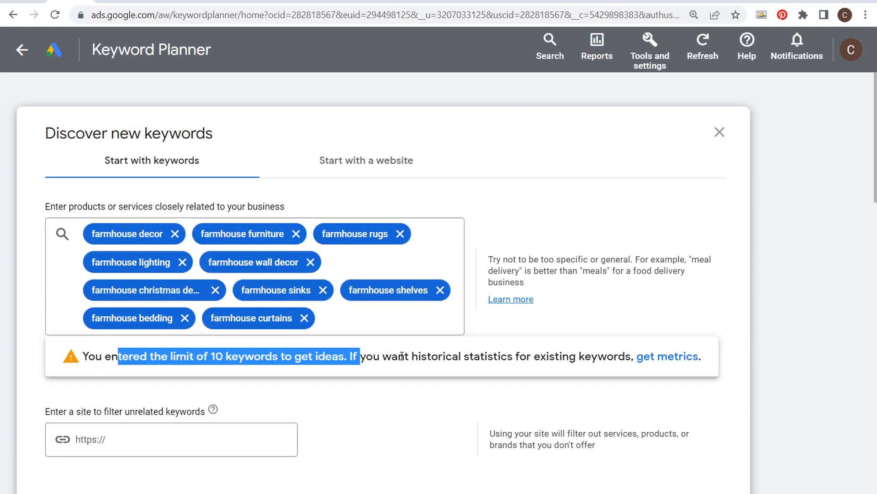
pyautogui.click(399, 356)
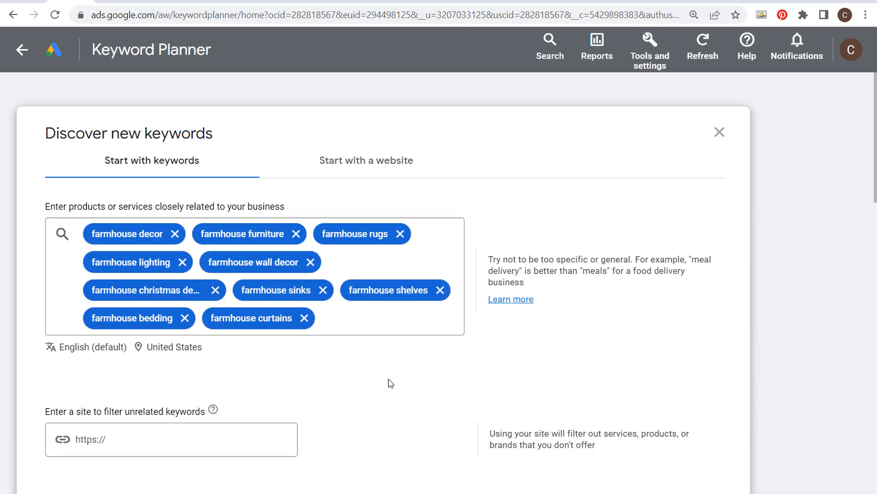
pyautogui.scroll(-2, 213, 375)
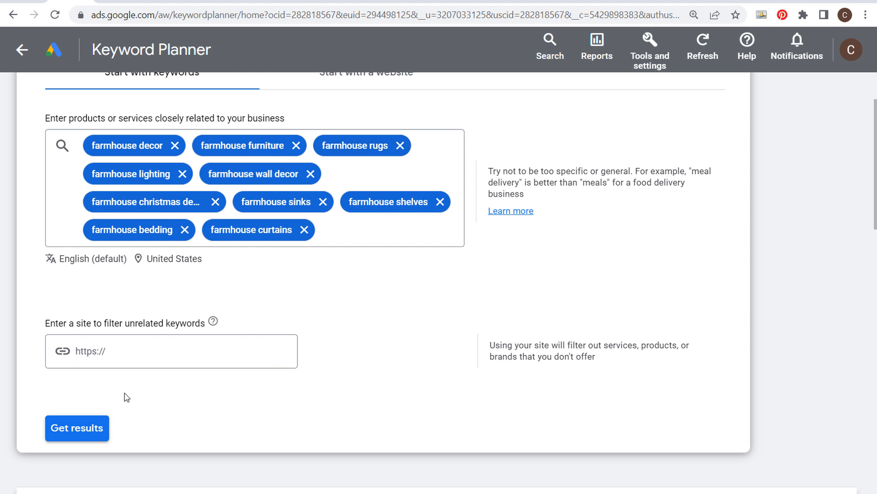
pyautogui.click(93, 428)
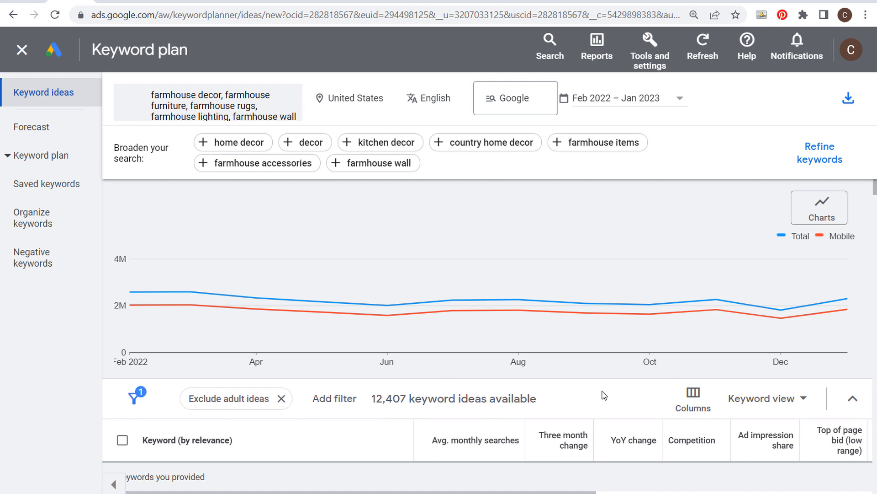
# Review the search volume, competition and bid data for the provided farmhouse keywords and the suggested keyword ideas
pyautogui.scroll(-4, 601, 392)
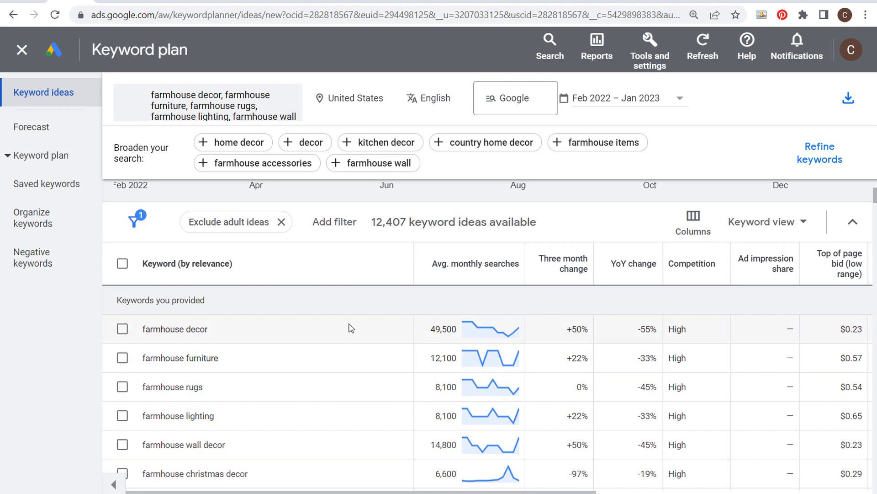
pyautogui.scroll(-2, 249, 339)
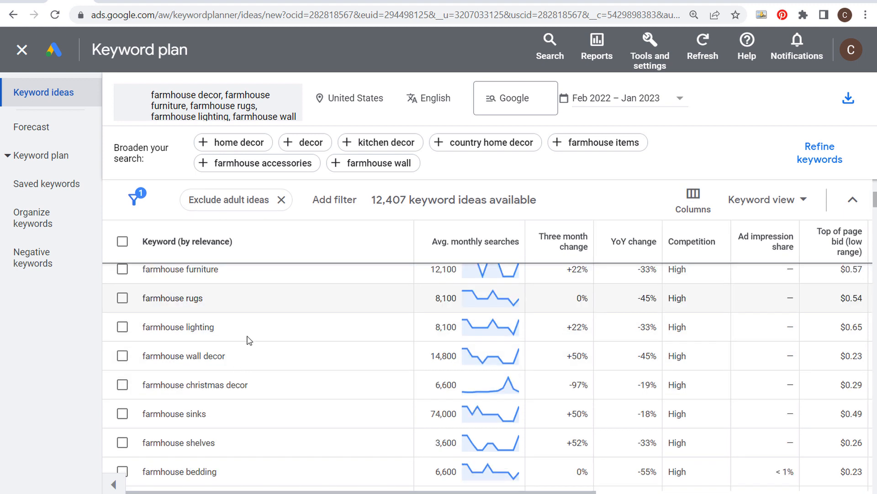
pyautogui.scroll(-4, 275, 443)
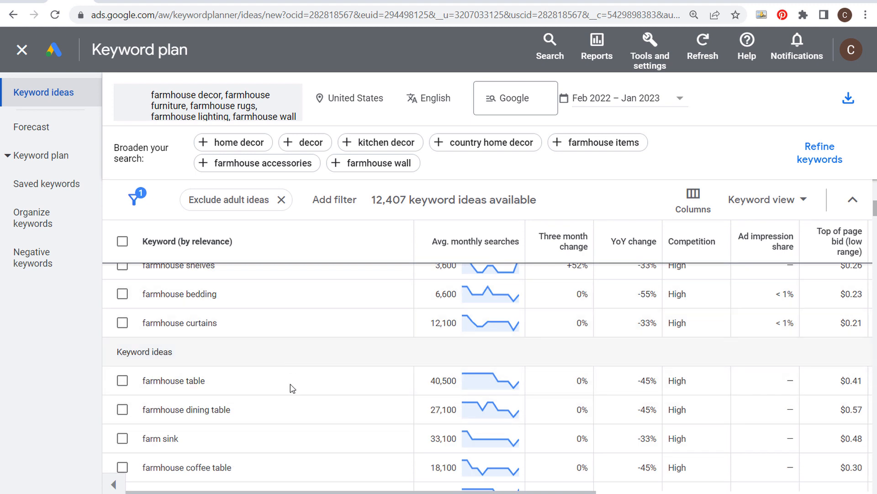
pyautogui.scroll(-2, 290, 407)
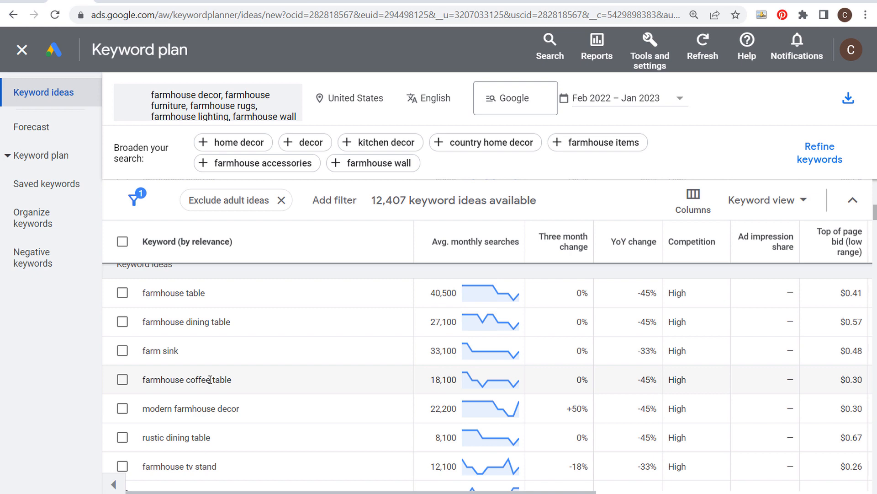
# Return to the Google Ads campaign draft, delete all Brother keywords, and remove the brother sewing machines product
pyautogui.click(31, 2)
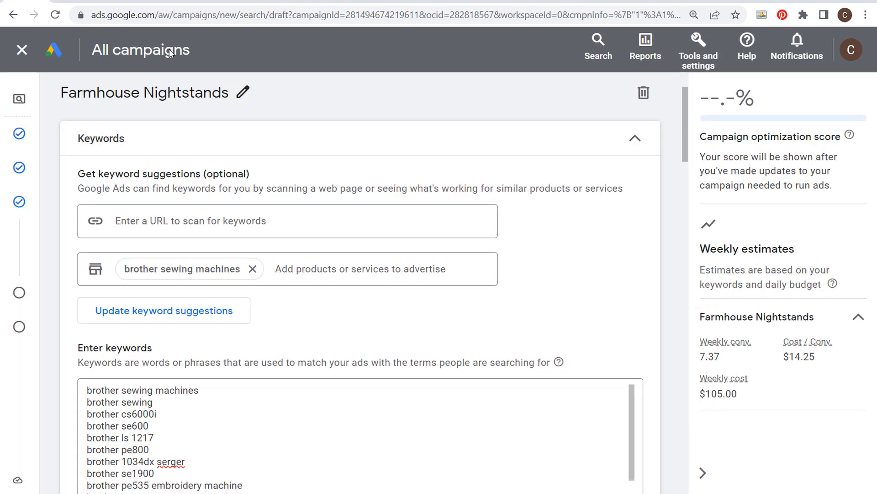
pyautogui.scroll(2, 372, 206)
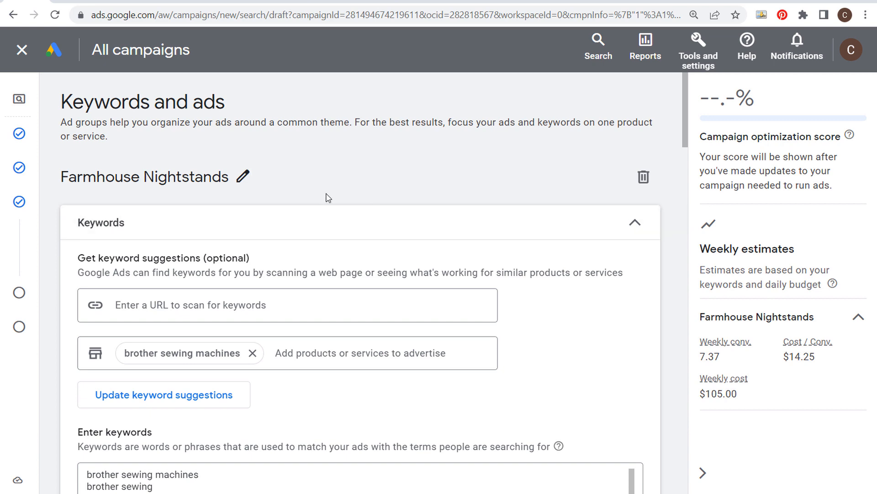
pyautogui.scroll(-4, 364, 344)
pyautogui.scroll(-2, 219, 402)
pyautogui.moveTo(305, 423); pyautogui.dragTo(70, 255)
pyautogui.press('BackSpace')
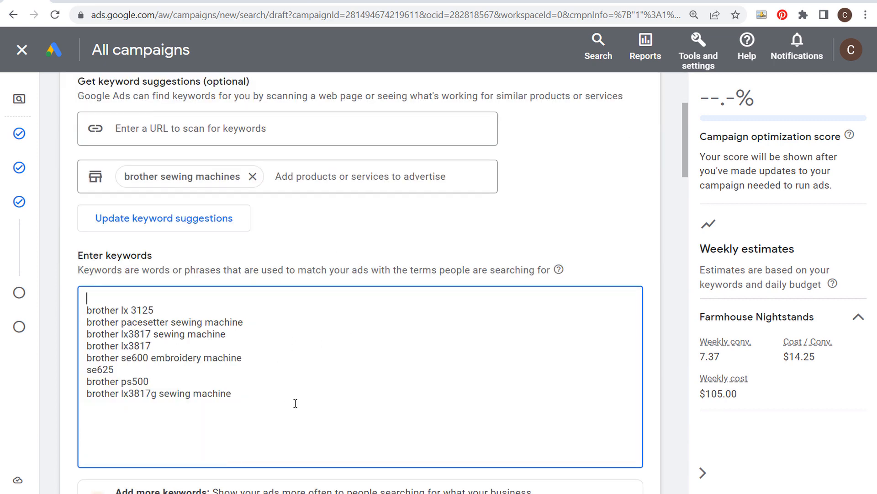
pyautogui.moveTo(294, 404); pyautogui.dragTo(70, 295)
pyautogui.press('BackSpace')
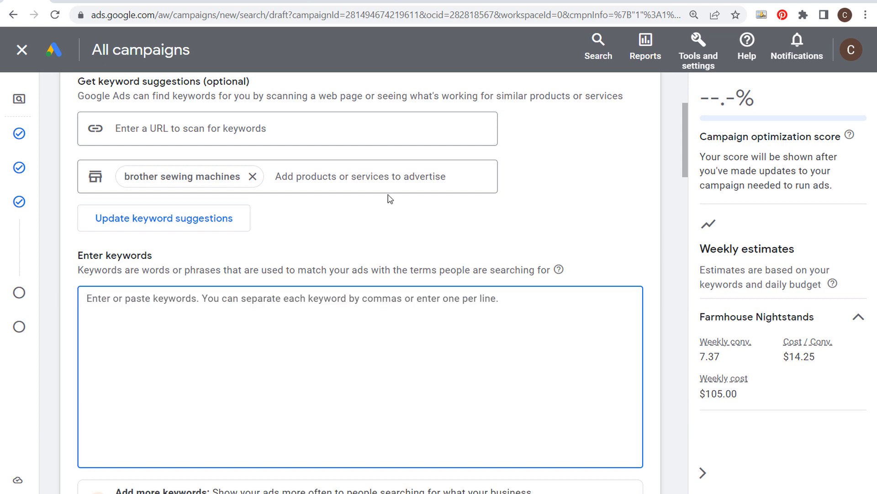
pyautogui.scroll(2, 366, 206)
pyautogui.click(252, 266)
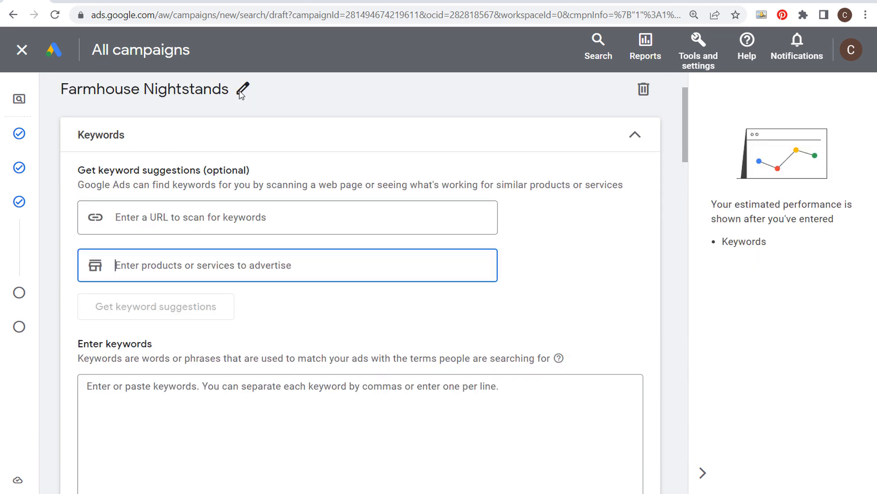
# Rename the ad group as Farmhouse Coffee Tables
pyautogui.click(239, 89)
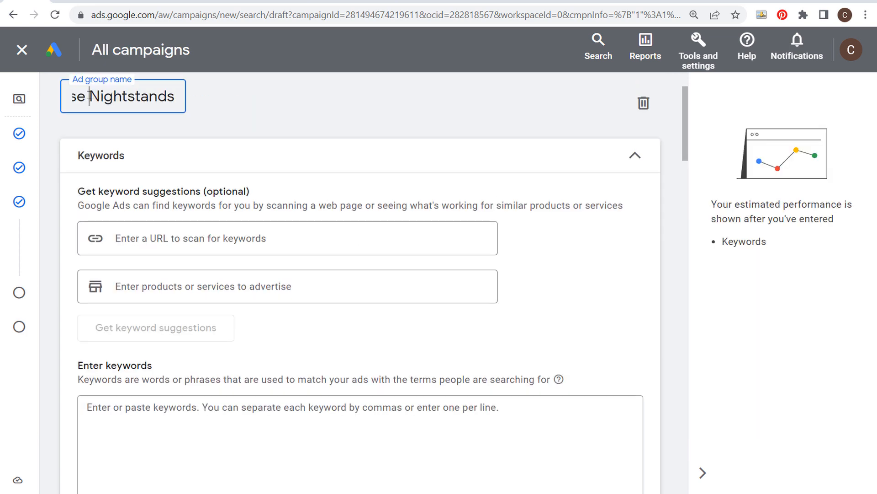
pyautogui.moveTo(90, 96); pyautogui.dragTo(181, 96)
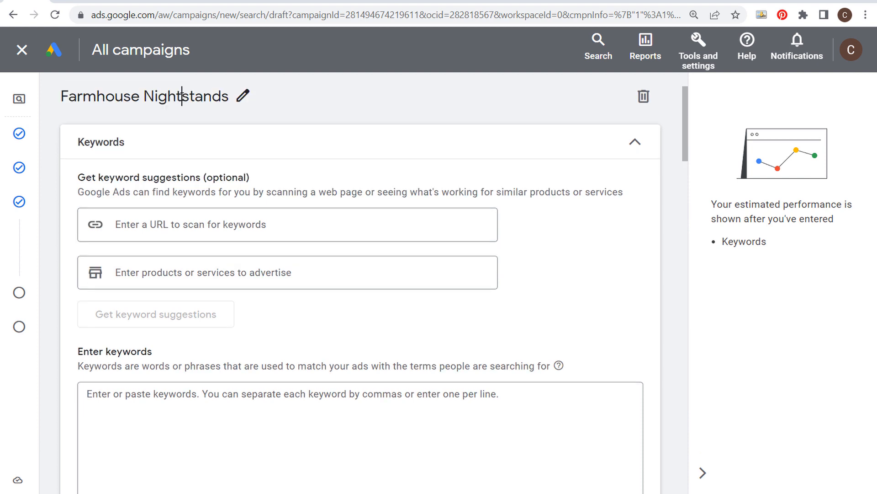
pyautogui.click(243, 96)
pyautogui.doubleClick(137, 98)
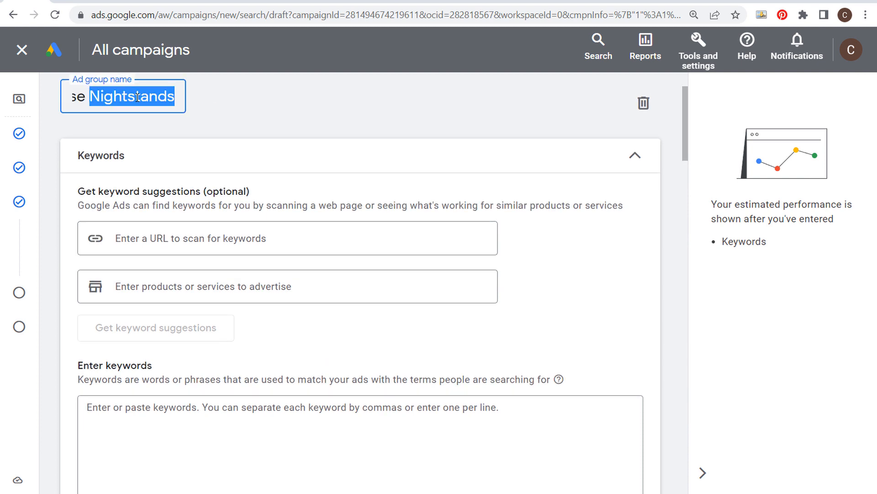
pyautogui.write('Coffee Tables')
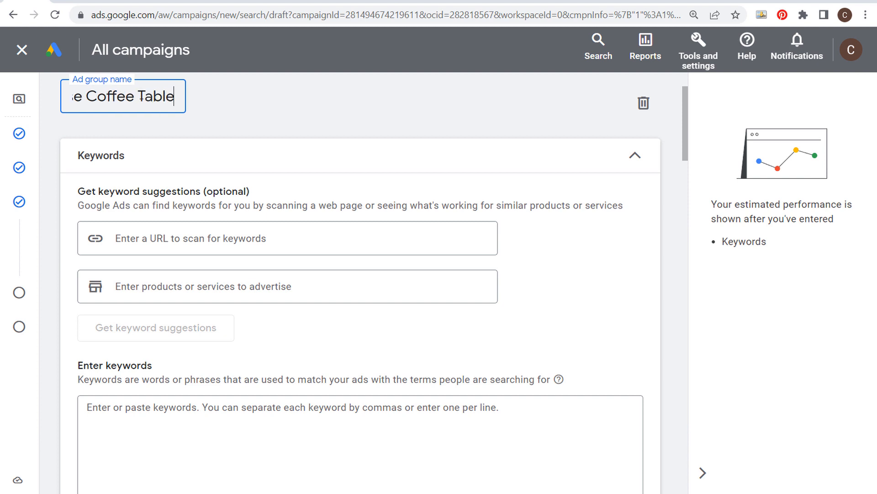
pyautogui.click(336, 103)
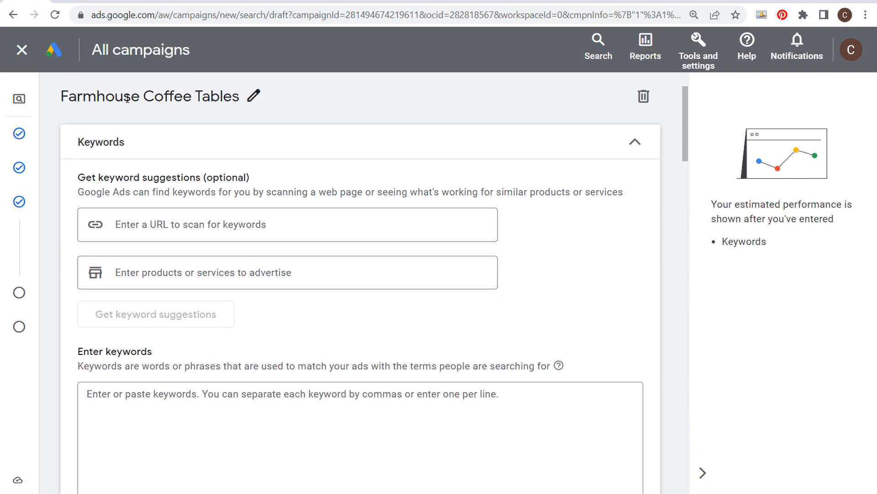
# Enter "farmhouse coffee tables" as a phrase match keyword, in quotation marks, for the Farmhouse Coffee Tables ad group
pyautogui.scroll(-2, 343, 241)
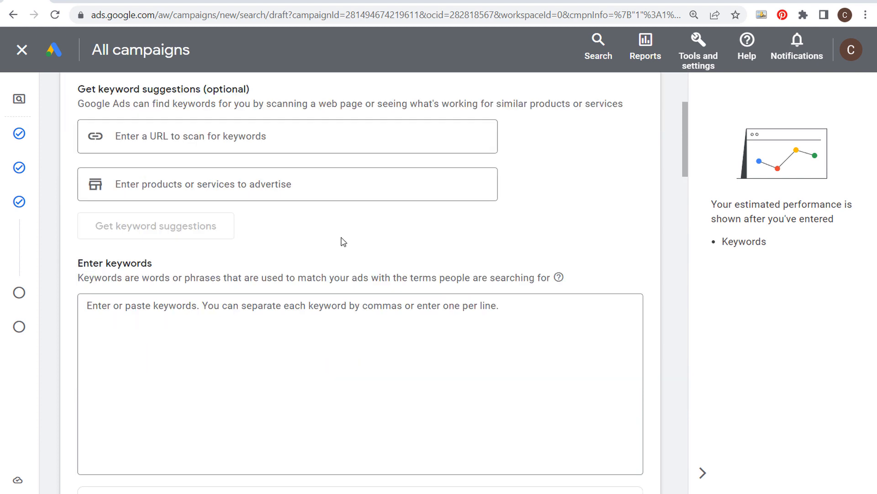
pyautogui.click(293, 323)
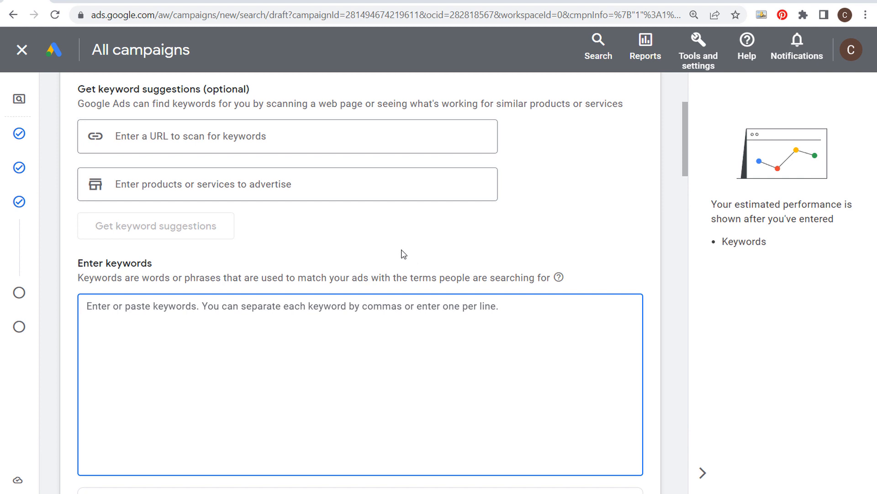
pyautogui.write('"far')
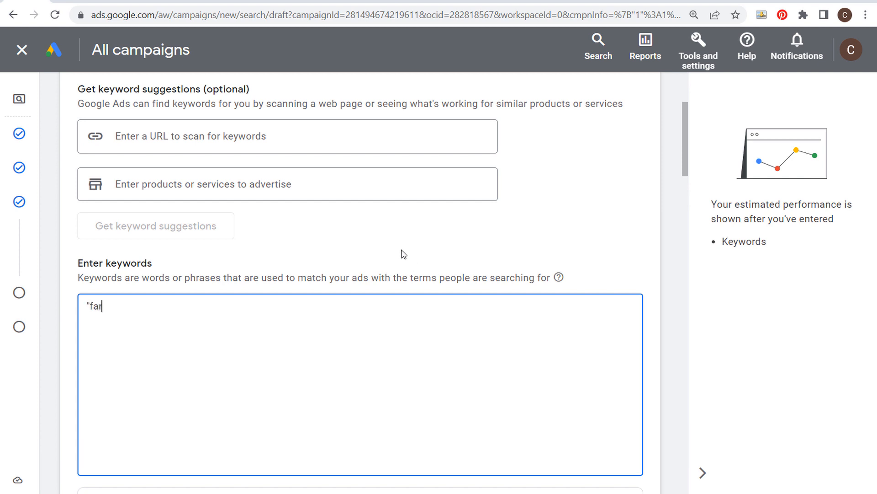
pyautogui.write('mhouse coffee tables"')
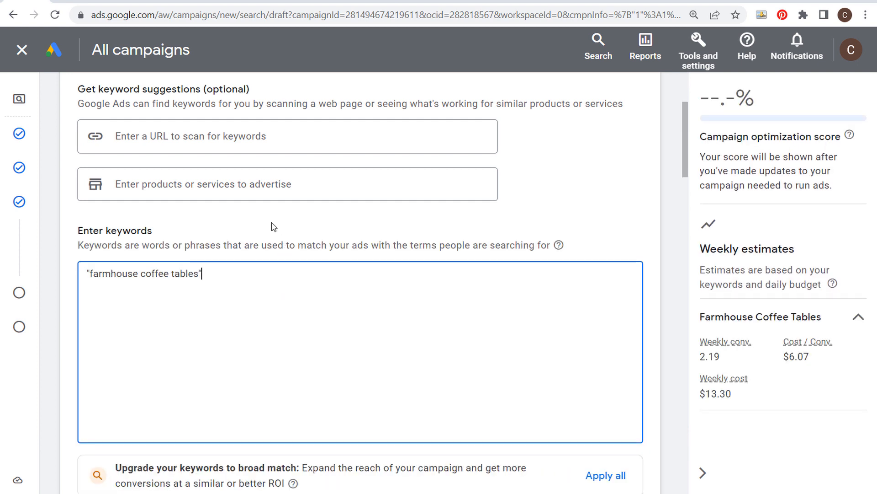
# Return to the Keyword Planner ideas and look through the suggestions for further ad group themes, such as farmhouse sinks and floor lamps
pyautogui.click(119, 3)
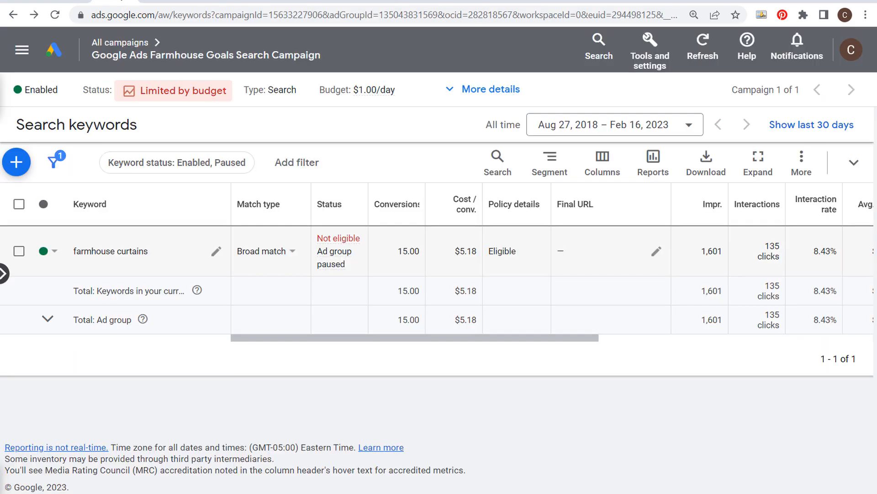
pyautogui.click(71, 2)
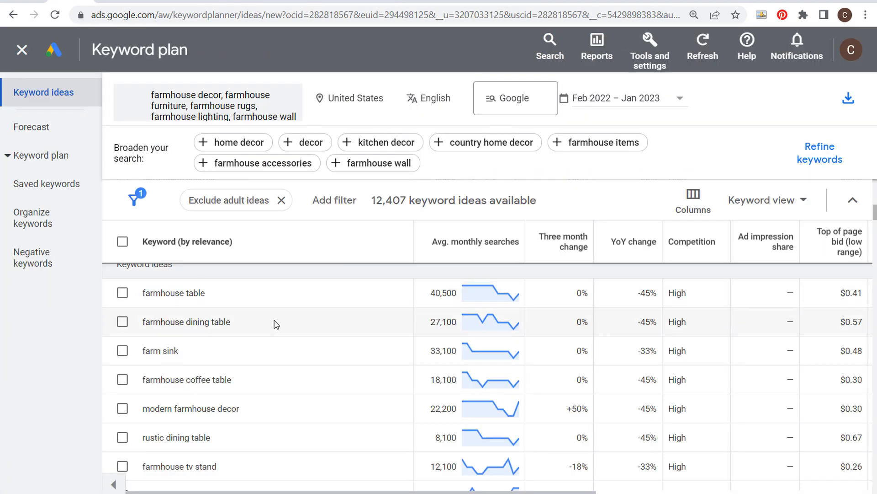
pyautogui.scroll(-2, 294, 356)
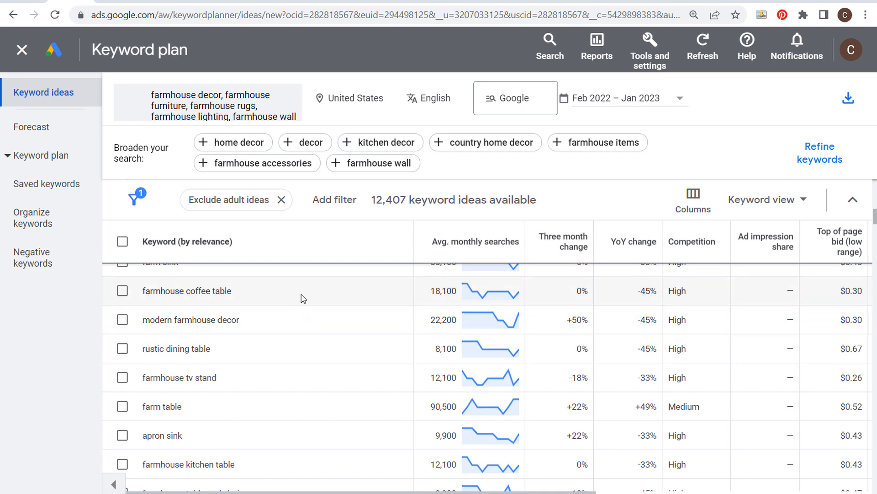
pyautogui.scroll(-2, 304, 325)
pyautogui.scroll(-8, 308, 325)
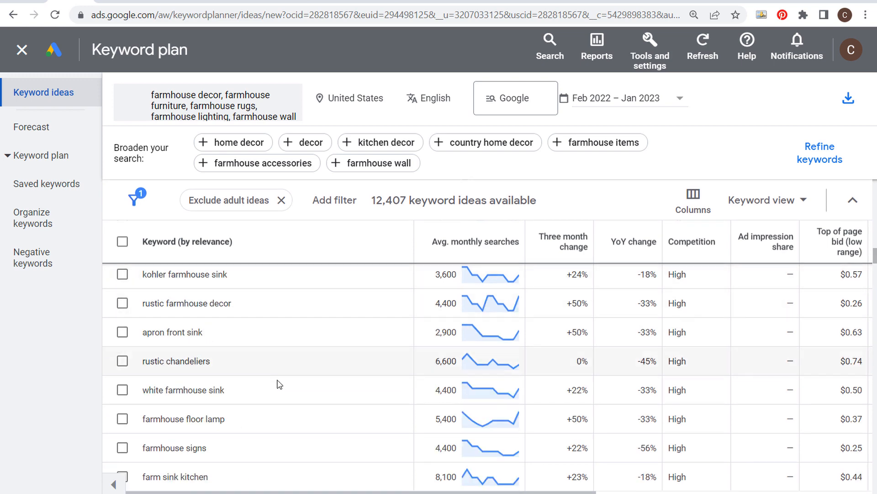
pyautogui.moveTo(146, 388); pyautogui.dragTo(225, 390)
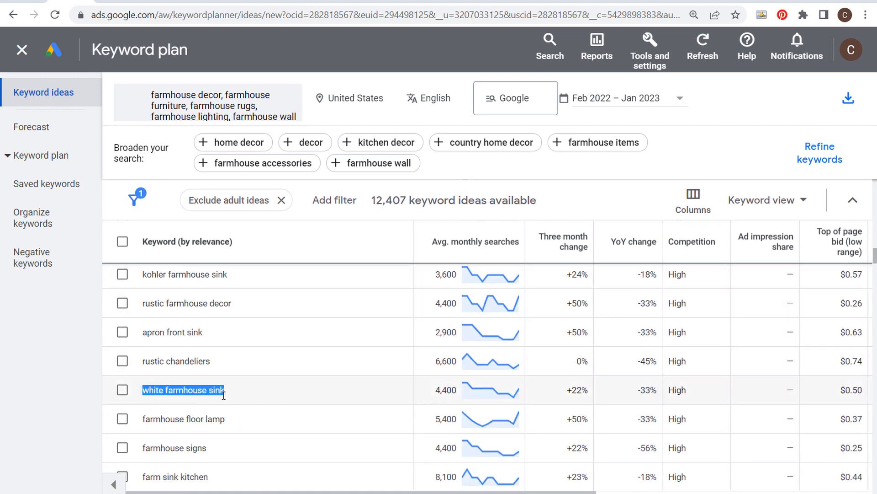
pyautogui.moveTo(142, 420); pyautogui.dragTo(233, 427)
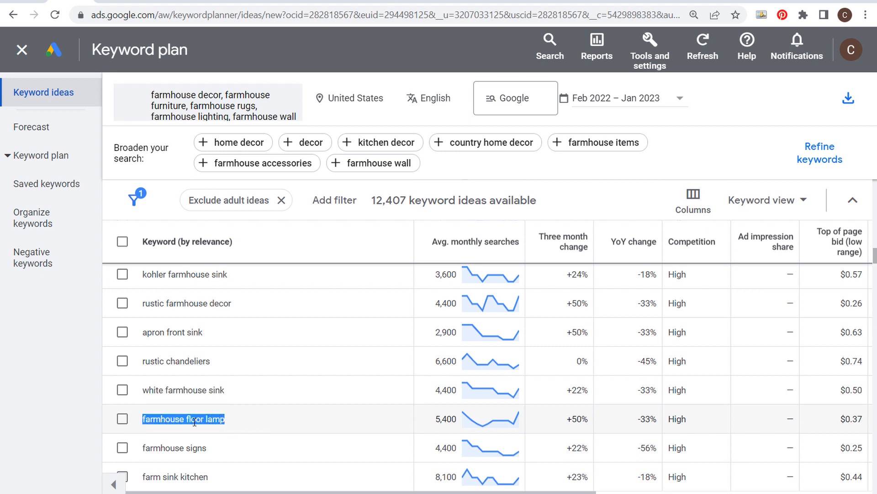
pyautogui.click(232, 421)
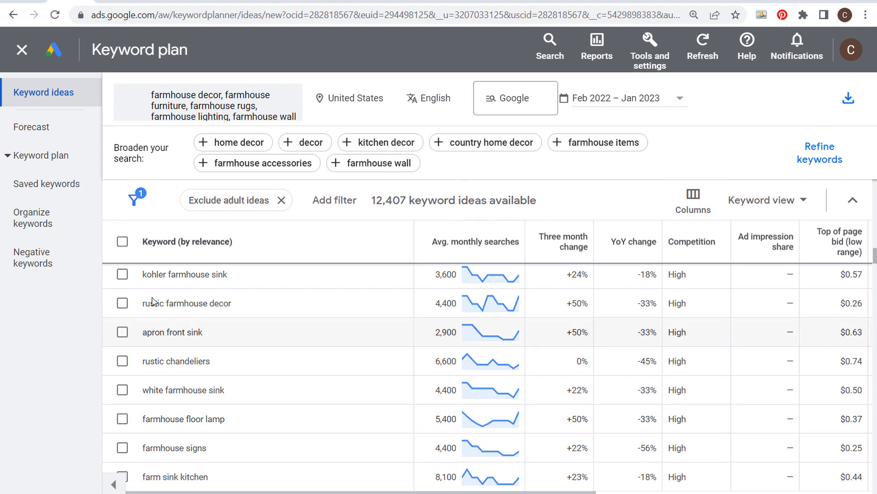
# Add white farmhouse sink and farmhouse floor lamp, signs, end table, christmas tree, console table and dresser to a keyword plan
pyautogui.click(123, 390)
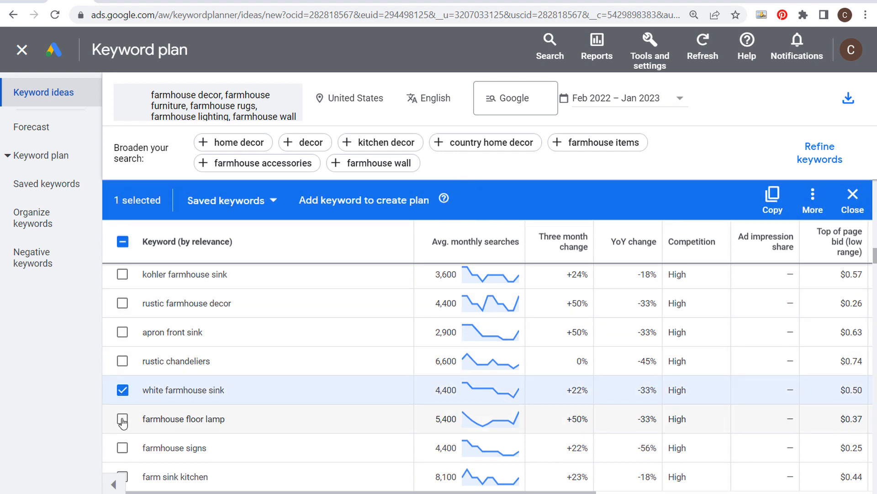
pyautogui.click(122, 419)
pyautogui.click(123, 448)
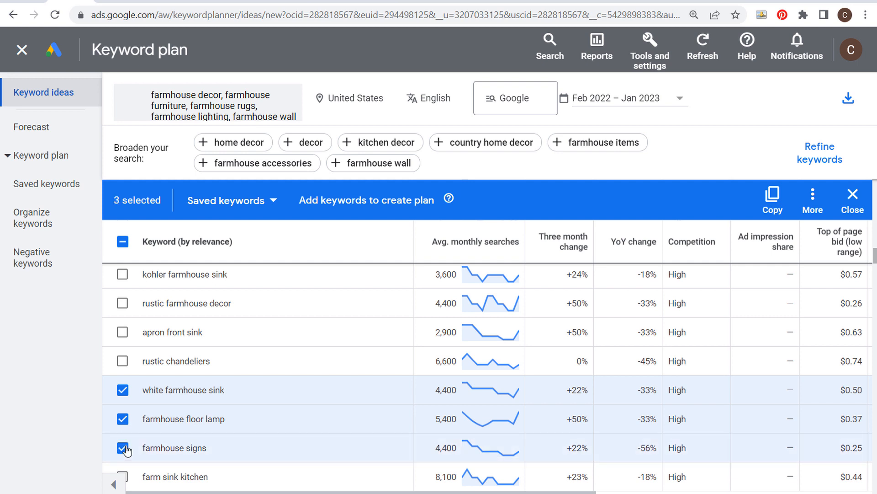
pyautogui.scroll(5, 258, 381)
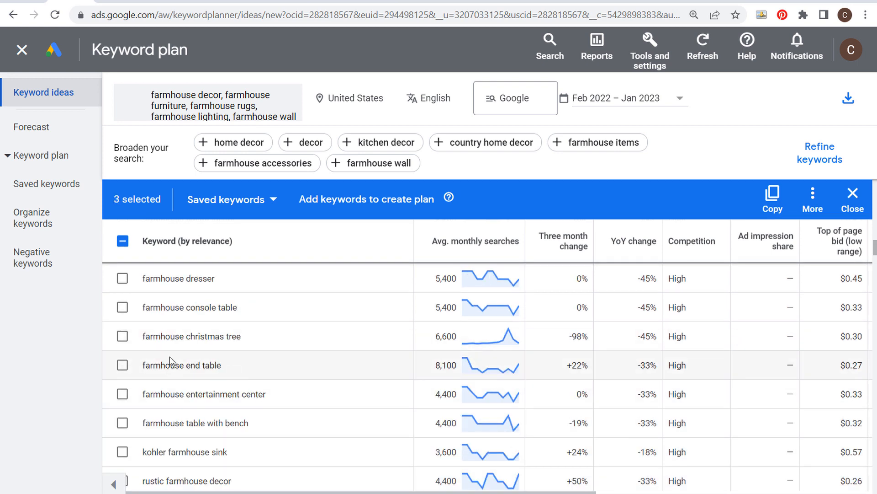
pyautogui.click(123, 365)
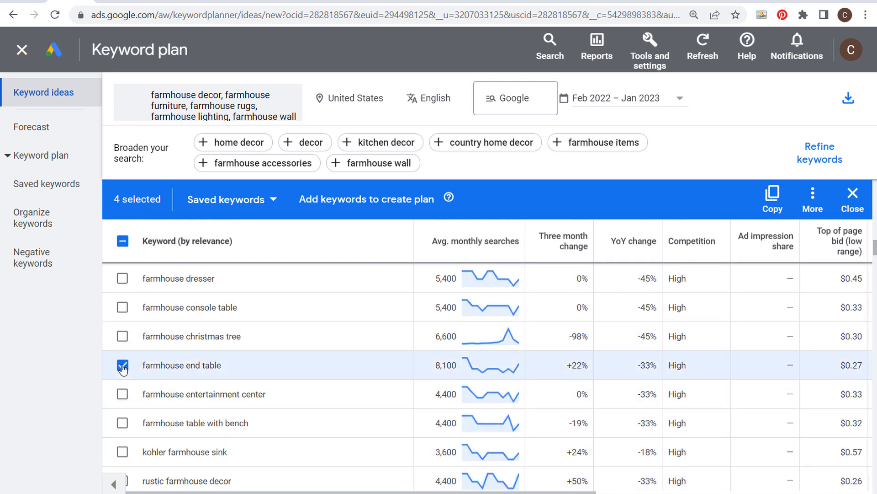
pyautogui.click(122, 336)
pyautogui.click(122, 307)
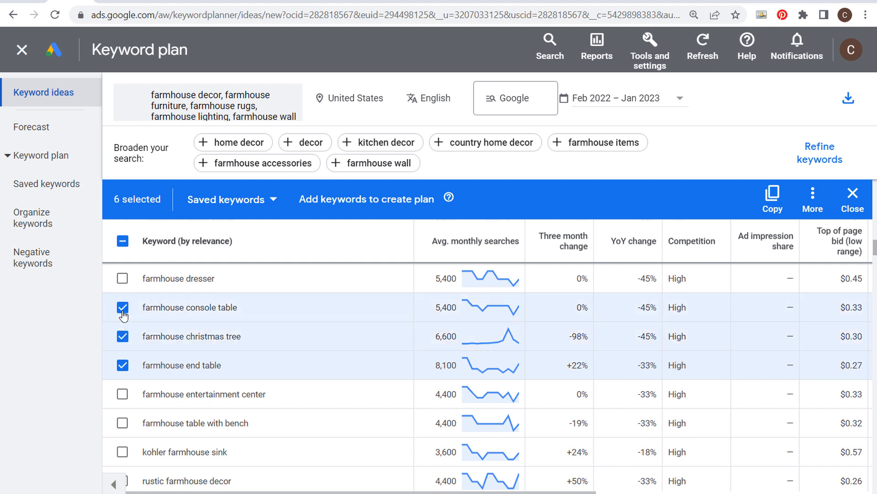
pyautogui.click(122, 278)
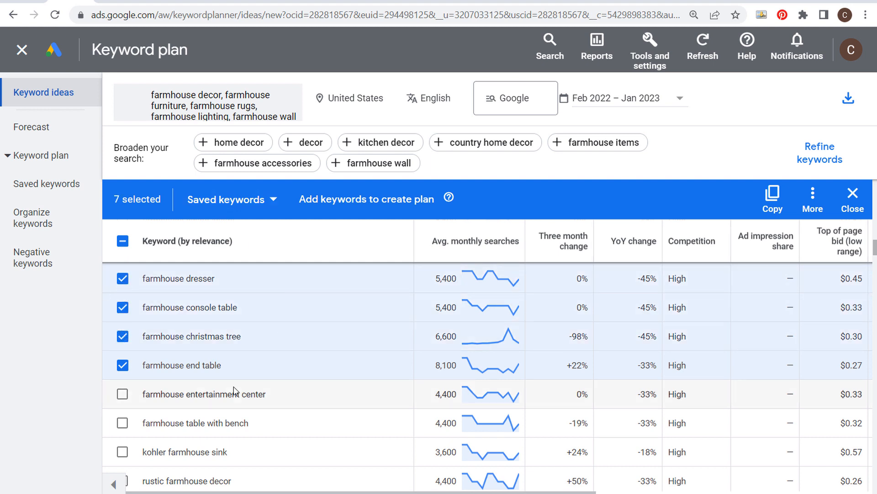
pyautogui.scroll(2, 335, 404)
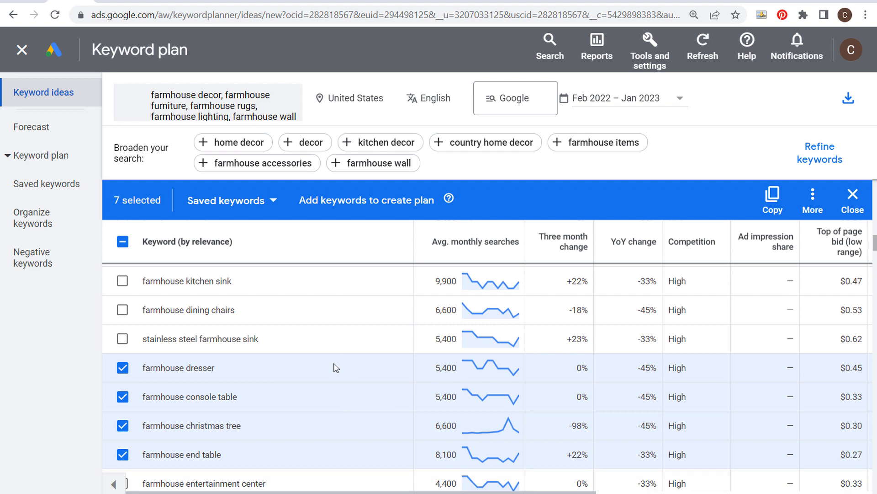
pyautogui.moveTo(216, 369); pyautogui.dragTo(169, 366)
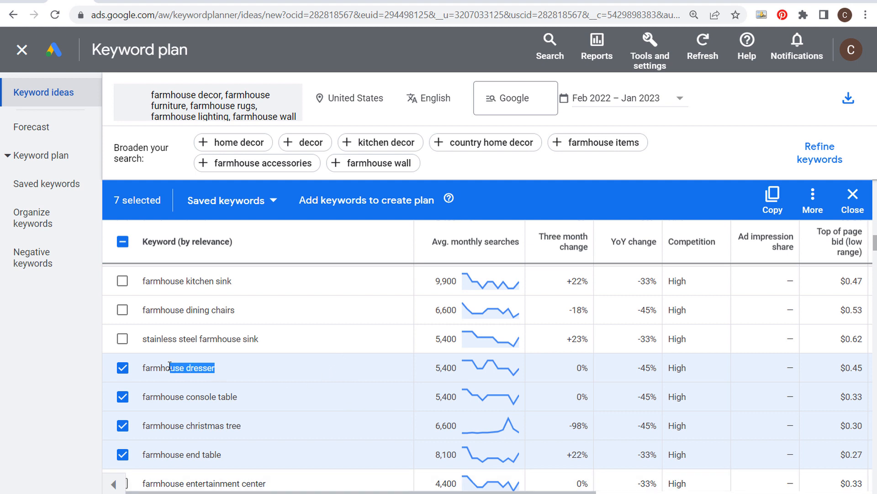
pyautogui.click(167, 370)
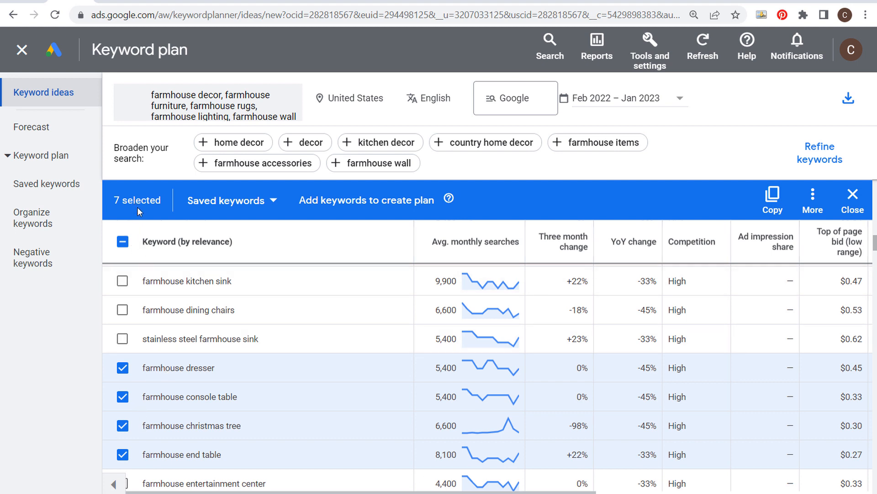
pyautogui.click(383, 207)
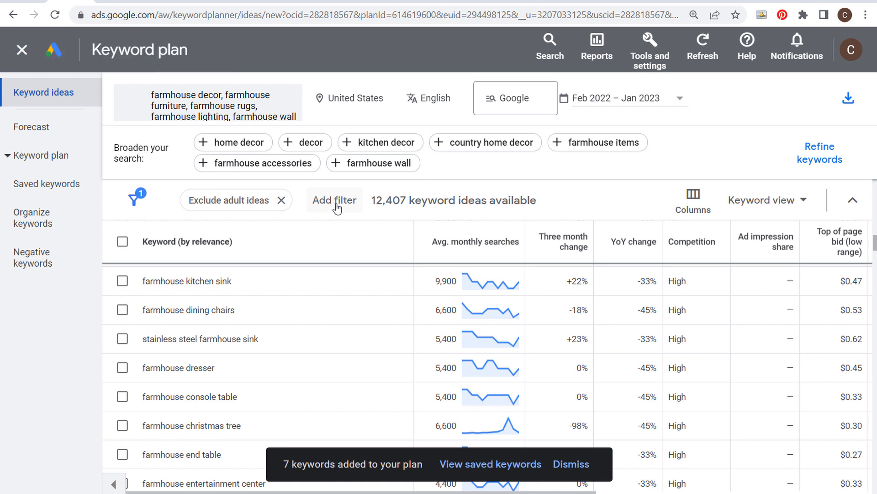
# Open the plan's saved keywords and review their search trend, monthly searches, competition and bid ranges
pyautogui.click(57, 162)
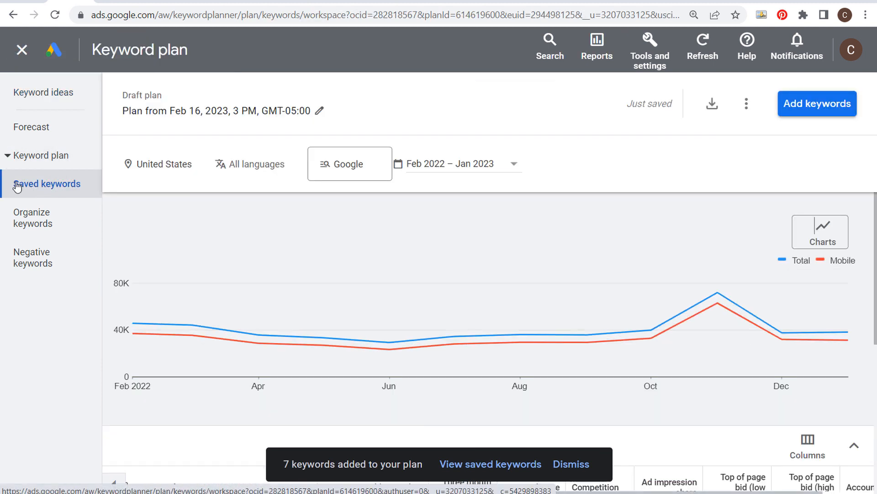
pyautogui.scroll(-2, 544, 343)
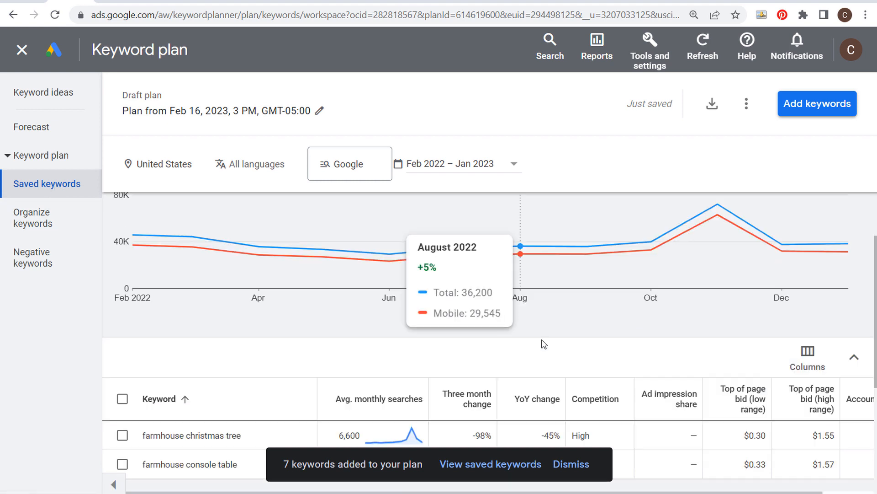
pyautogui.scroll(-3, 544, 343)
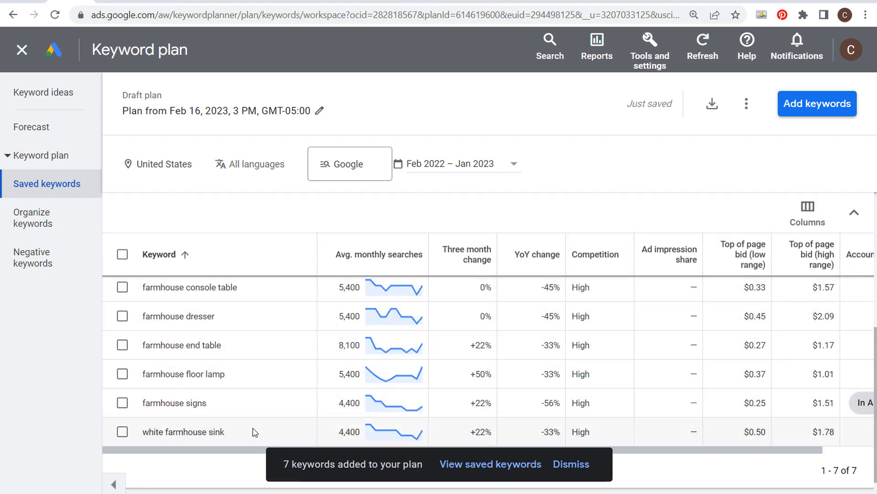
pyautogui.scroll(2, 283, 343)
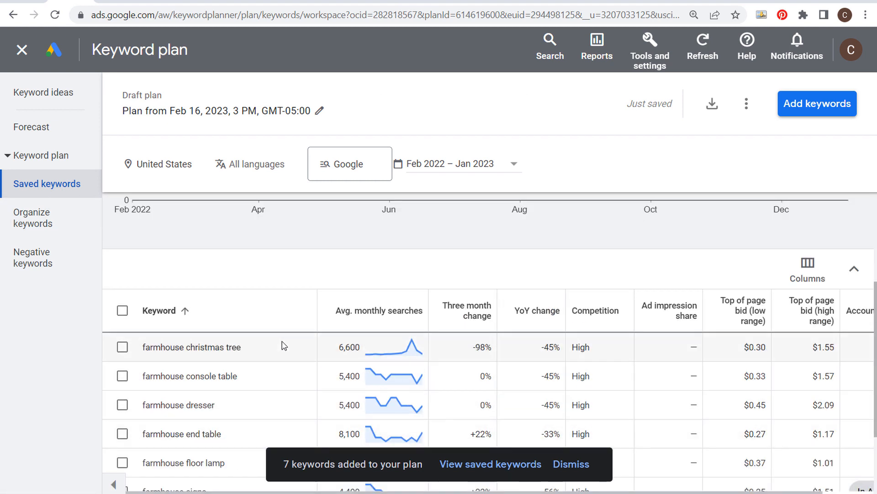
pyautogui.scroll(2, 284, 346)
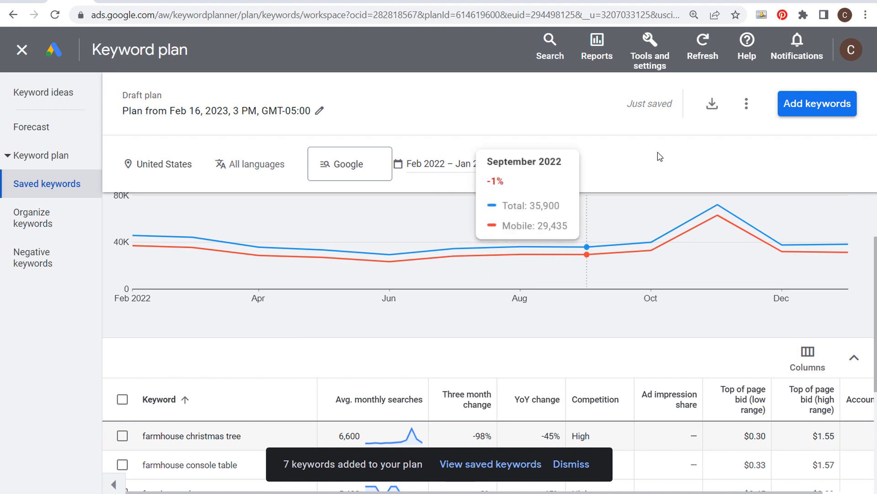
# Check the download formats for the saved keyword stats and the plan's additional options, and dismiss the notification
pyautogui.click(712, 106)
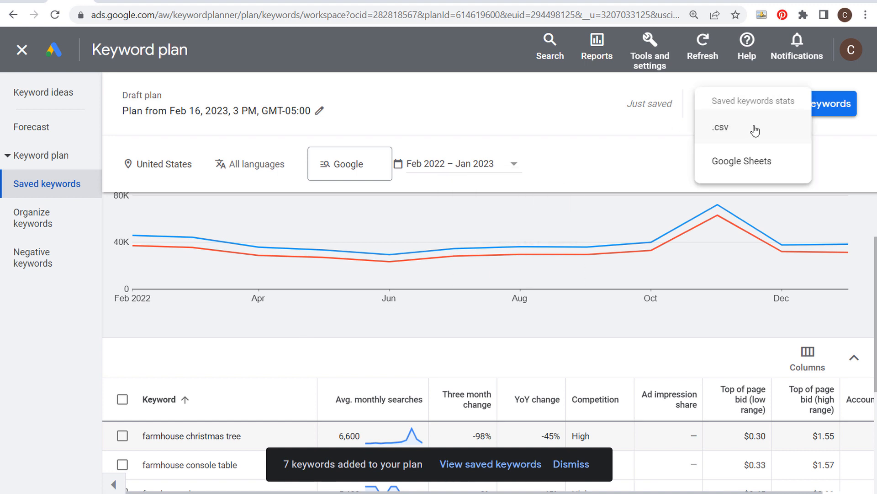
pyautogui.click(741, 163)
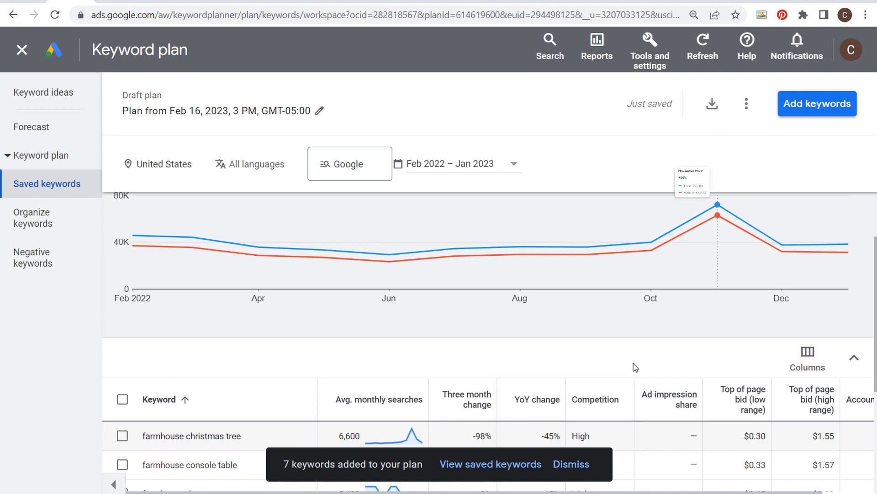
pyautogui.click(571, 464)
pyautogui.click(747, 103)
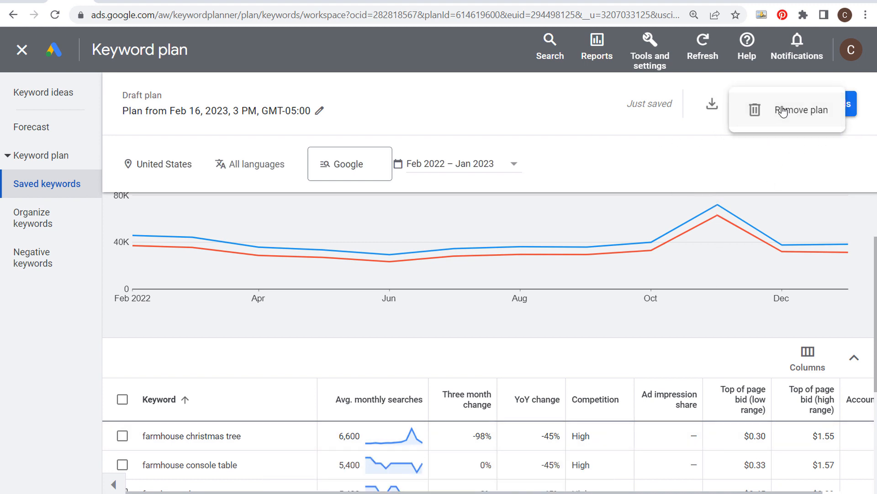
pyautogui.click(581, 127)
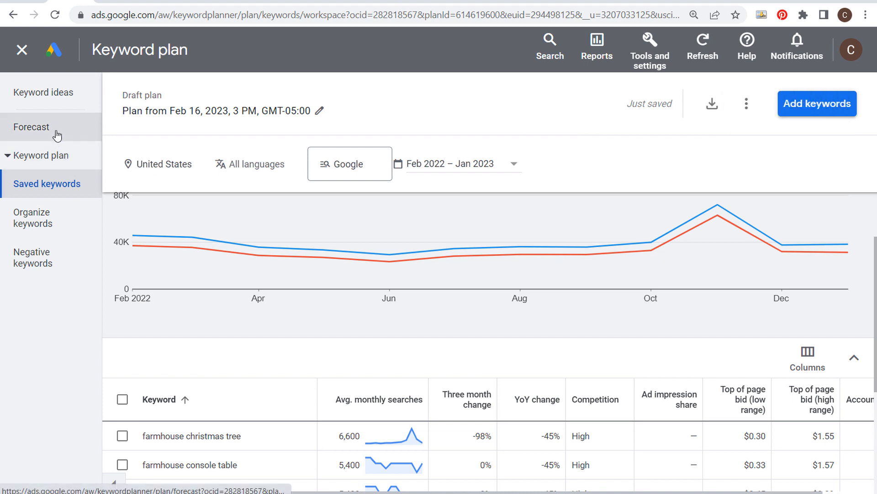
# Generate a performance forecast for all saved keywords in the plan
pyautogui.click(56, 135)
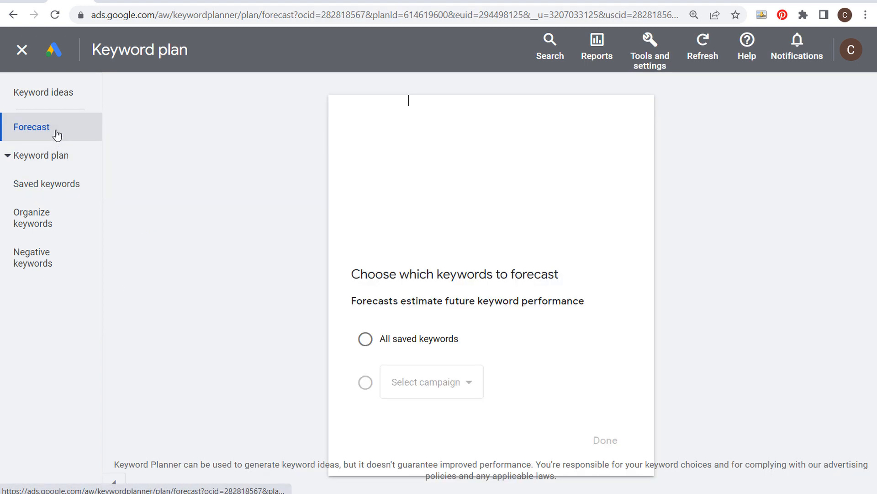
pyautogui.click(369, 342)
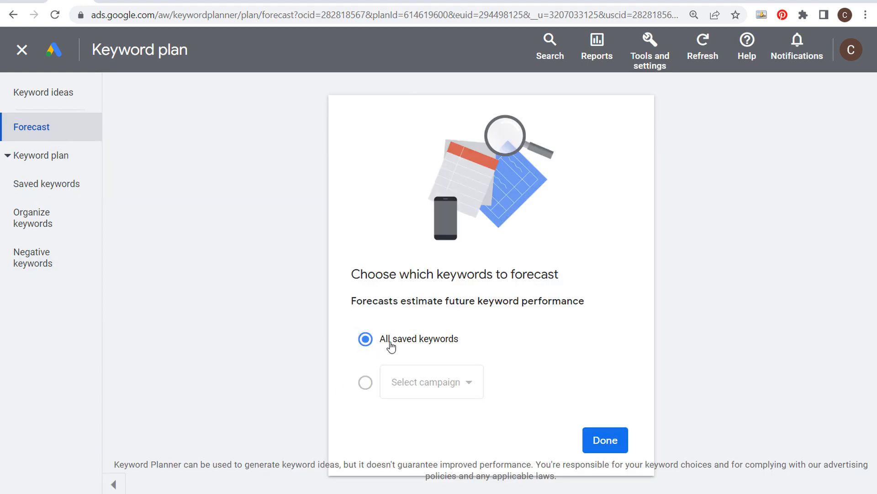
pyautogui.click(606, 441)
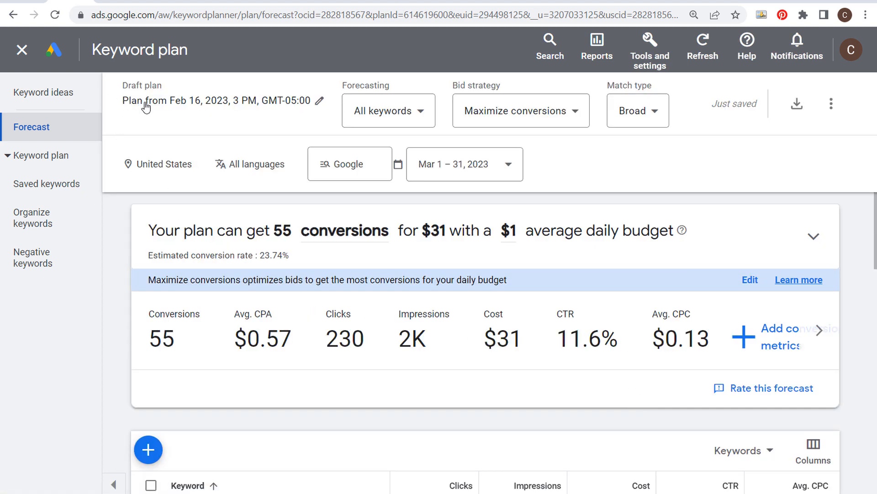
# Check the forecast's bid strategy options without changing them, and set the plan's match type to Phrase
pyautogui.click(526, 112)
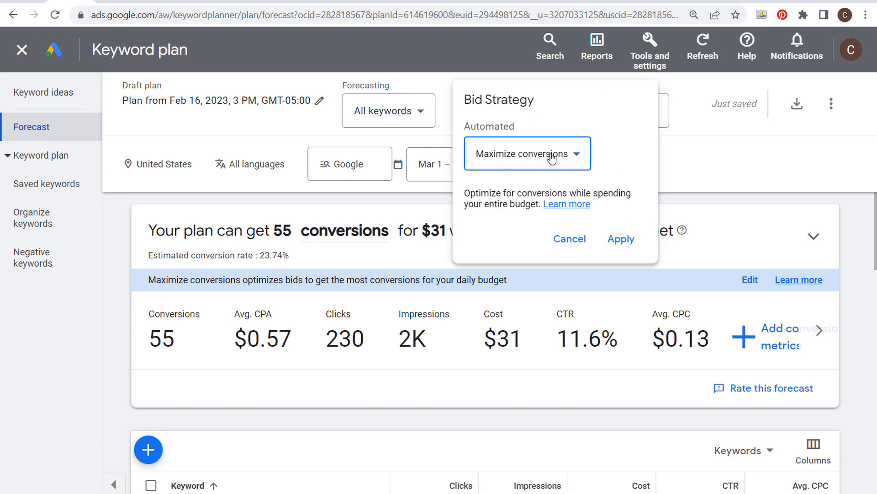
pyautogui.click(567, 240)
pyautogui.click(653, 115)
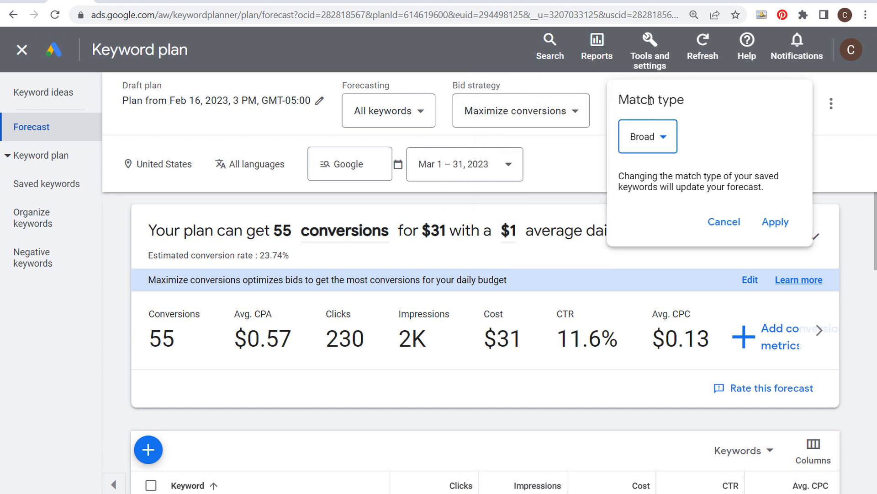
pyautogui.click(654, 136)
pyautogui.click(658, 173)
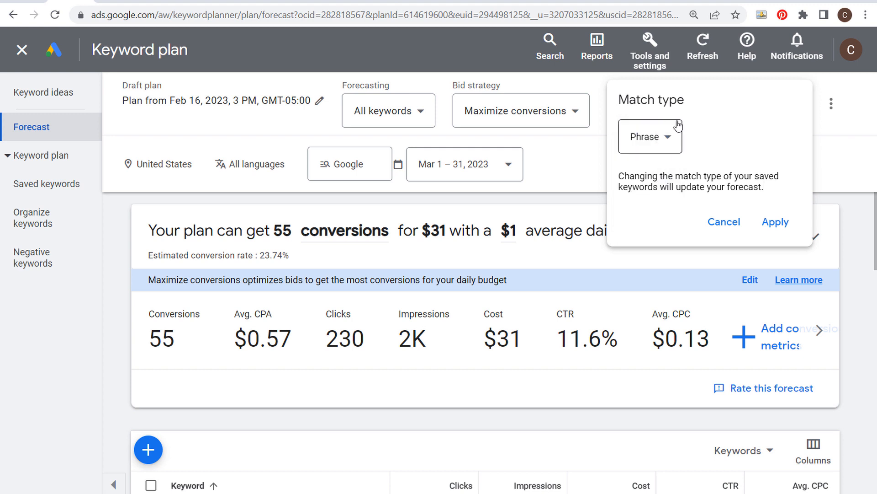
pyautogui.click(781, 231)
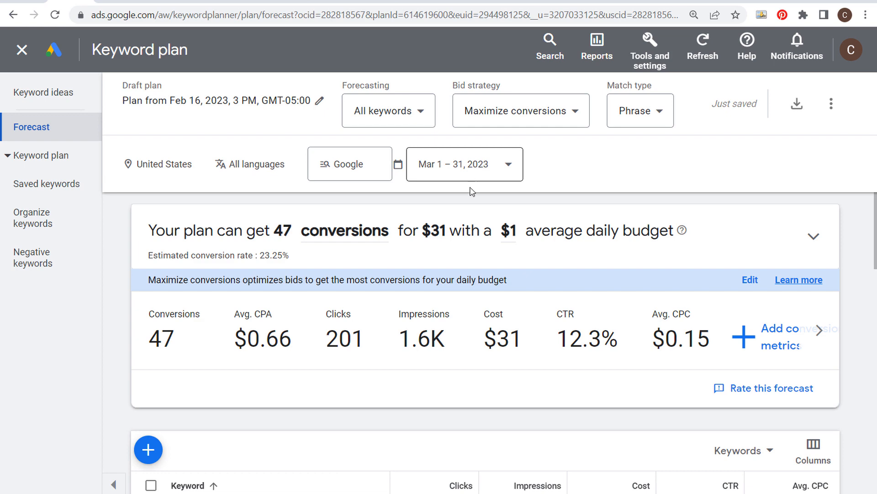
# Set the forecast's average daily budget to $50 and review the projected metrics for the whole plan and for each keyword
pyautogui.click(510, 231)
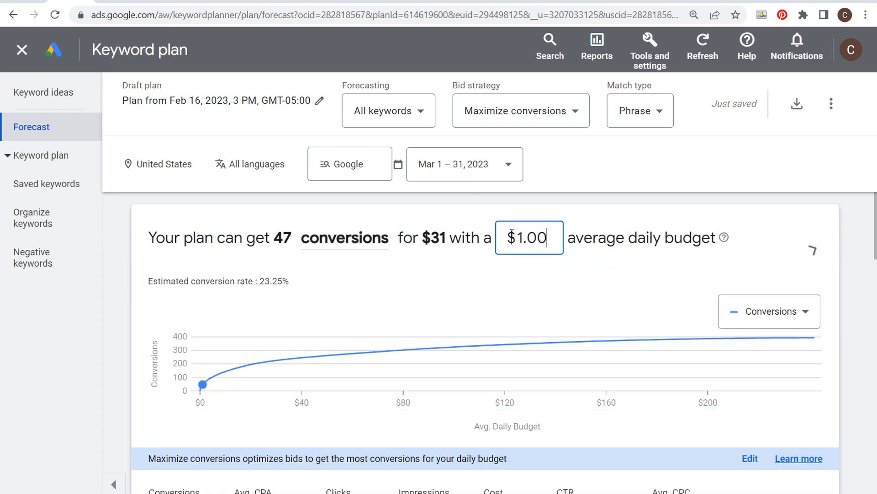
pyautogui.press('Return')
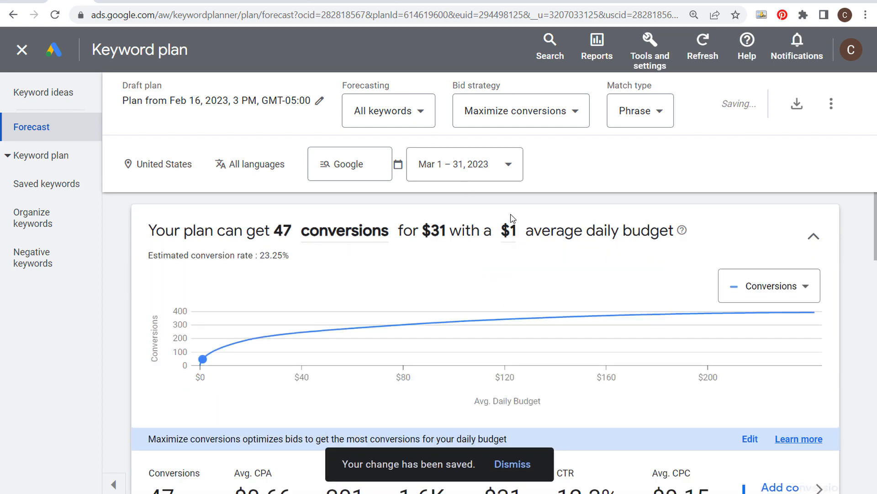
pyautogui.click(512, 231)
pyautogui.doubleClick(529, 238)
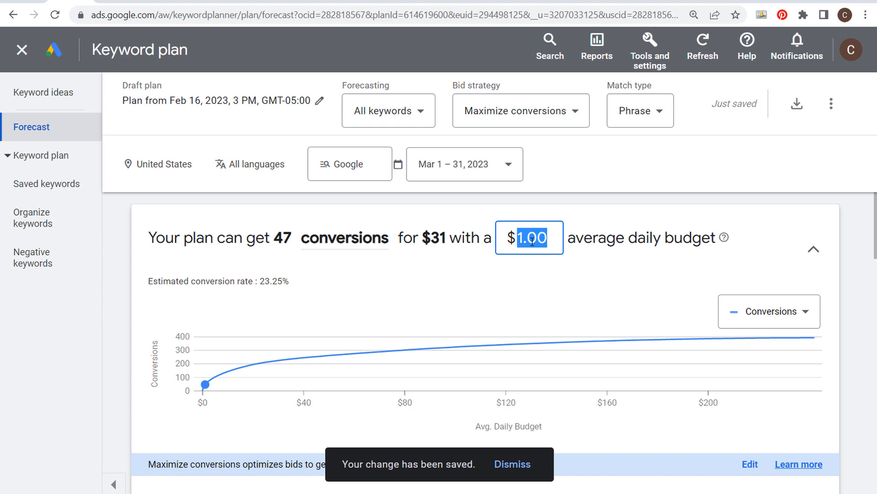
pyautogui.write('50.00')
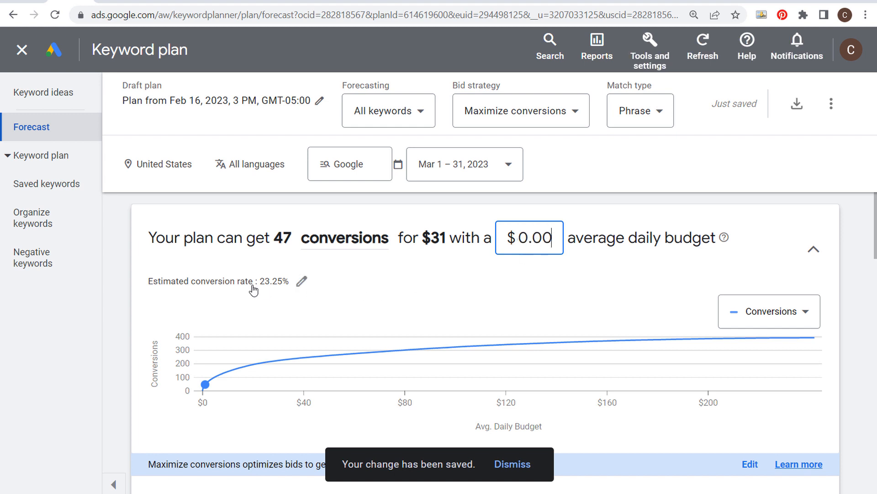
pyautogui.click(113, 273)
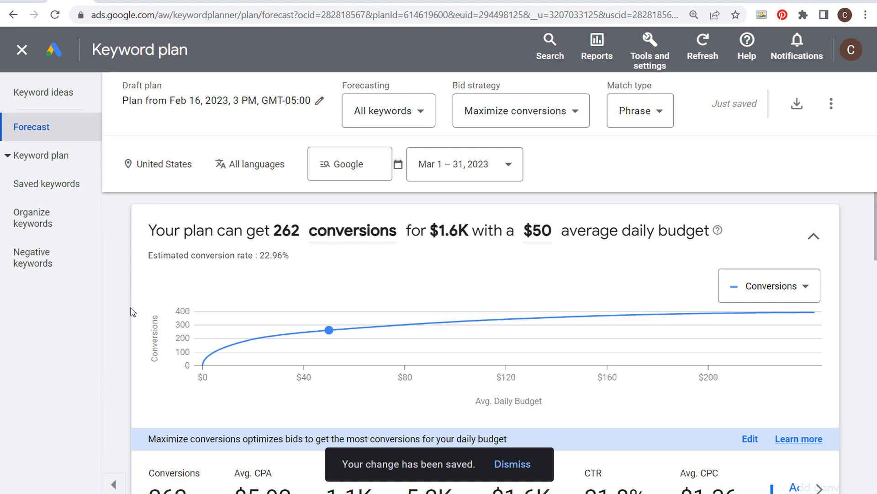
pyautogui.scroll(-4, 132, 312)
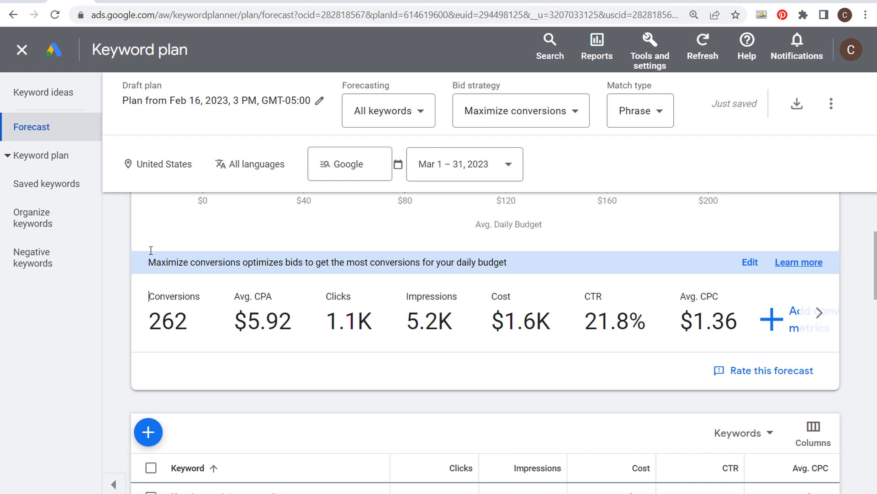
pyautogui.scroll(-4, 117, 241)
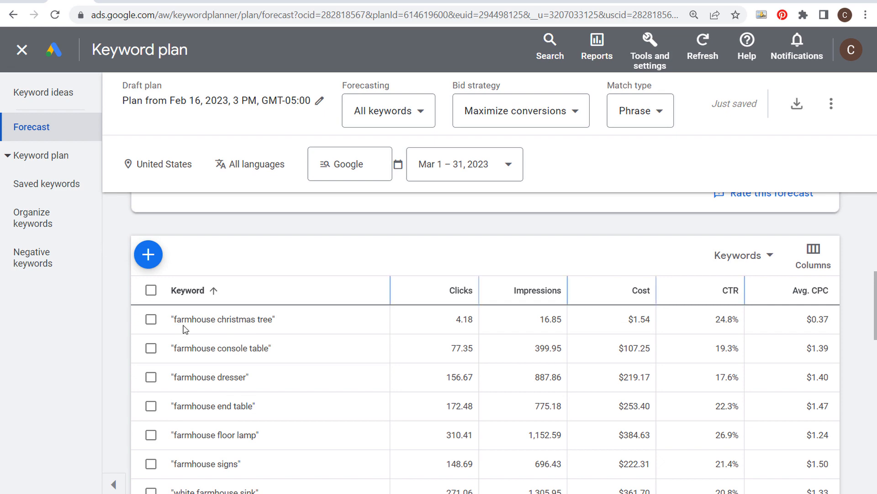
pyautogui.scroll(8, 353, 354)
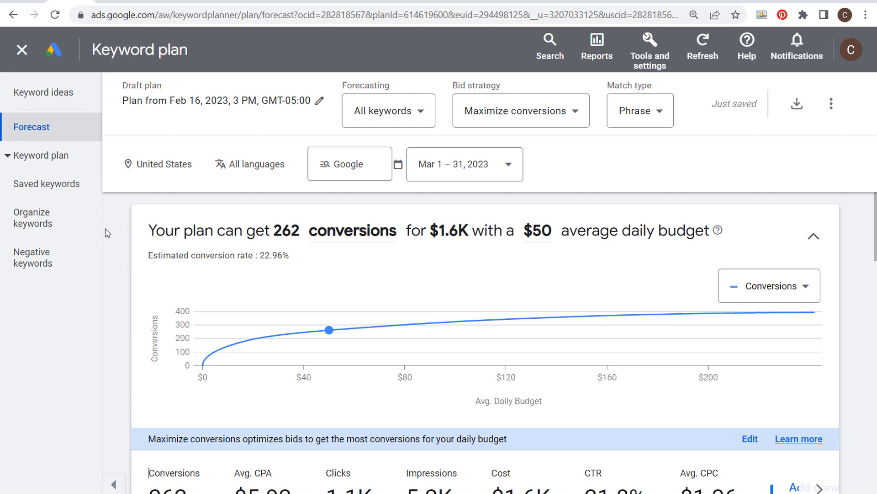
# Open the search terms for the broad match keyword farmhouse curtains in the Google Ads Farmhouse Goals Search Campaign and review them
pyautogui.click(13, 15)
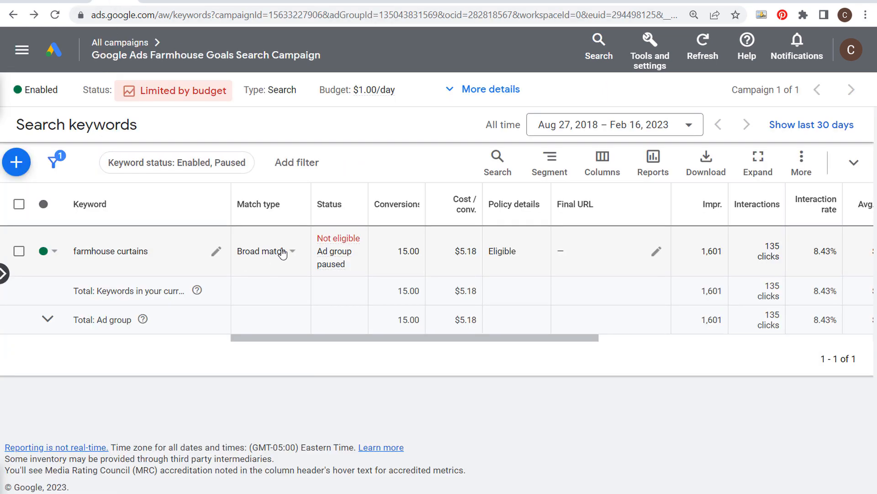
pyautogui.click(19, 251)
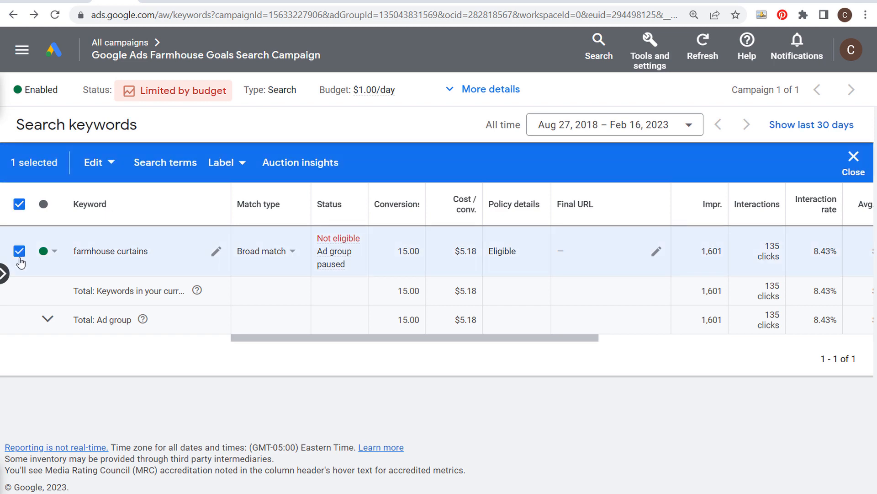
pyautogui.click(165, 163)
pyautogui.scroll(-10, 325, 319)
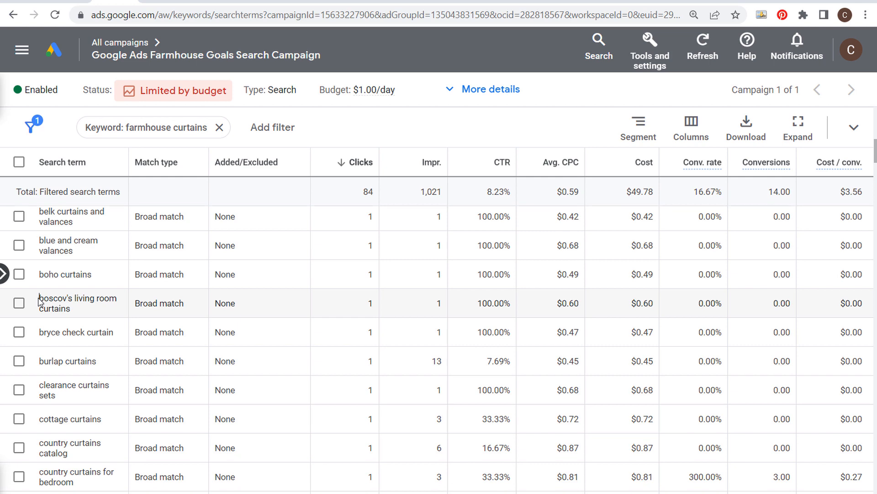
# Set up the search term boscov's living room curtains as a campaign-level negative keyword in phrase match, written in quotation marks
pyautogui.moveTo(39, 302); pyautogui.dragTo(99, 309)
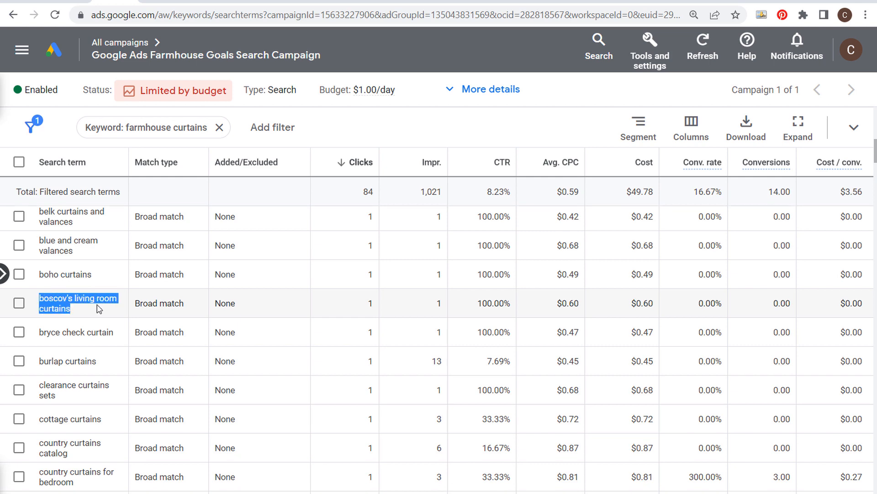
pyautogui.click(18, 304)
pyautogui.click(199, 130)
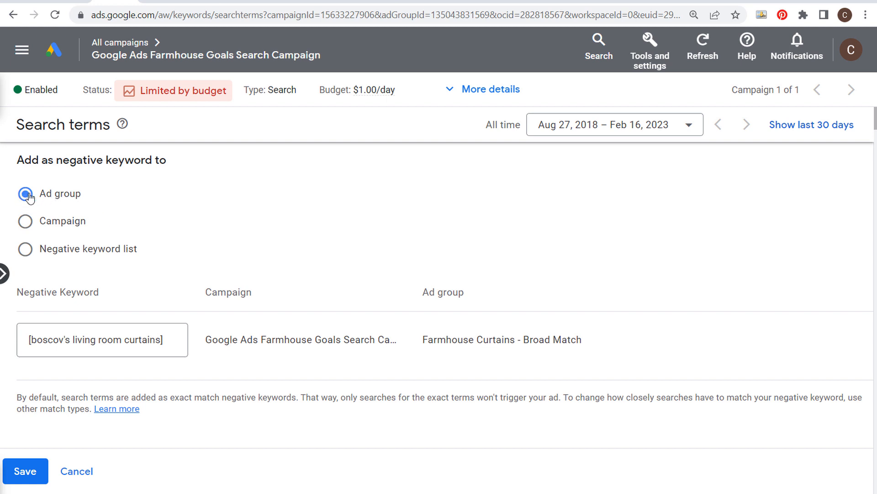
pyautogui.click(63, 223)
pyautogui.click(170, 343)
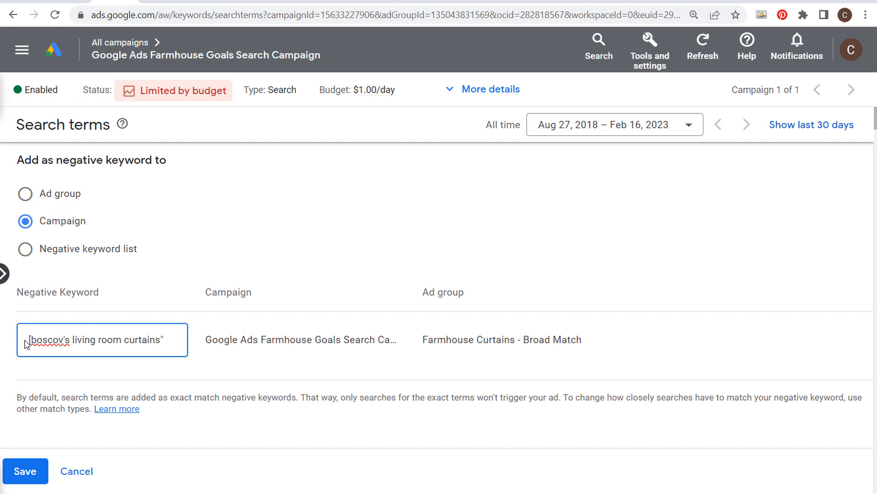
pyautogui.press('BackSpace')
pyautogui.write('"')
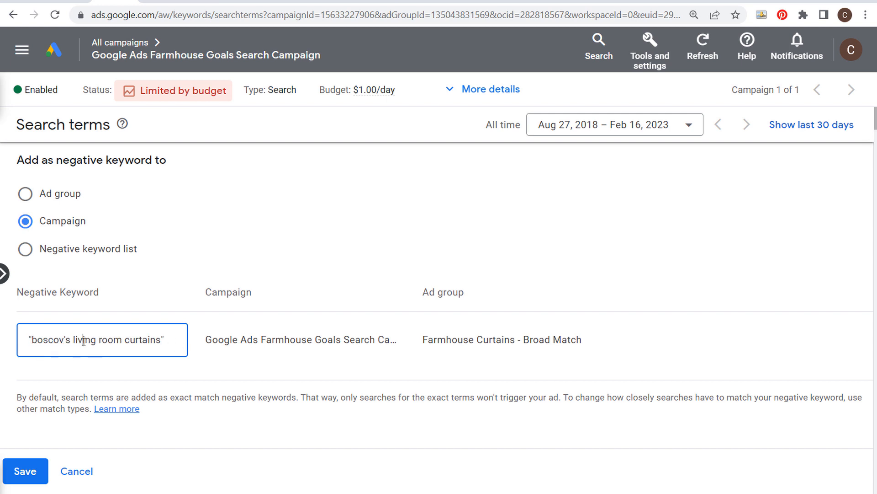
pyautogui.moveTo(28, 340); pyautogui.dragTo(171, 344)
pyautogui.click(270, 380)
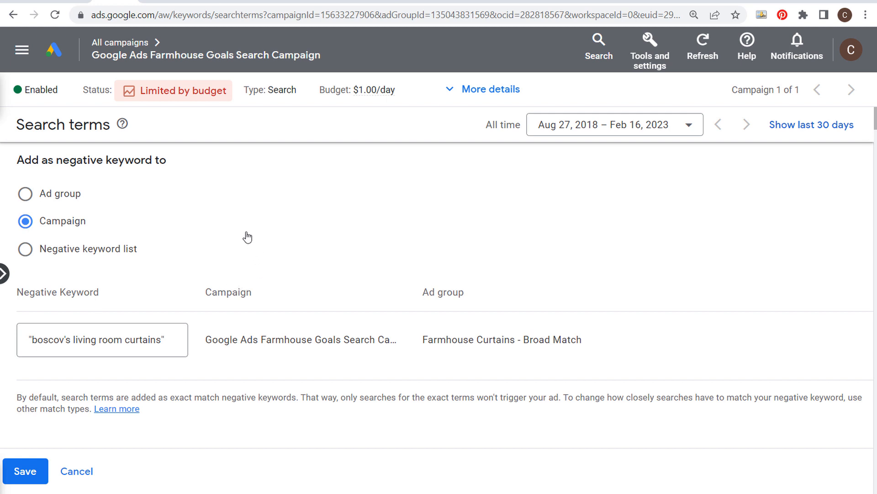
pyautogui.click(168, 337)
pyautogui.moveTo(166, 338); pyautogui.dragTo(10, 341)
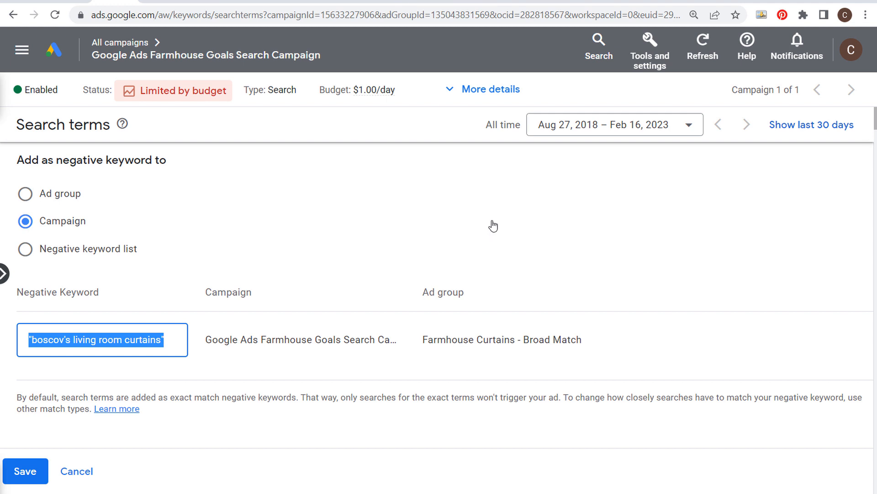
# Look at the sewingmachinesplus.com home page and its sewing machine selection filtered to in-stock Brother machines
pyautogui.click(292, 1)
pyautogui.click(843, 110)
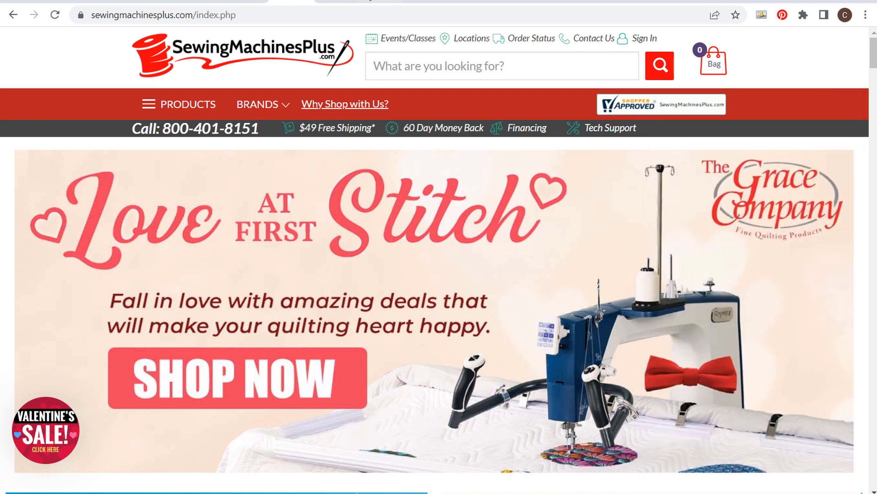
pyautogui.click(340, 1)
pyautogui.click(843, 109)
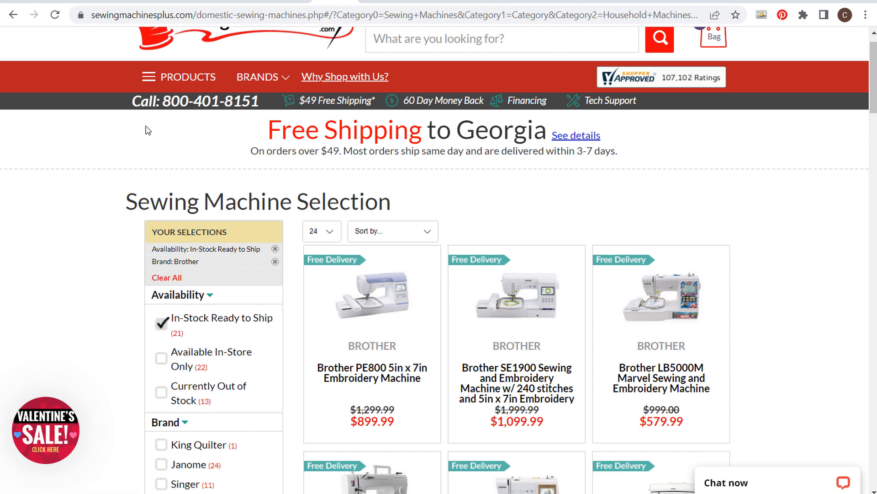
# Return to the Google Ads campaign's ad groups and view the keywords of the Farmhouse Comforters ad group
pyautogui.click(110, 2)
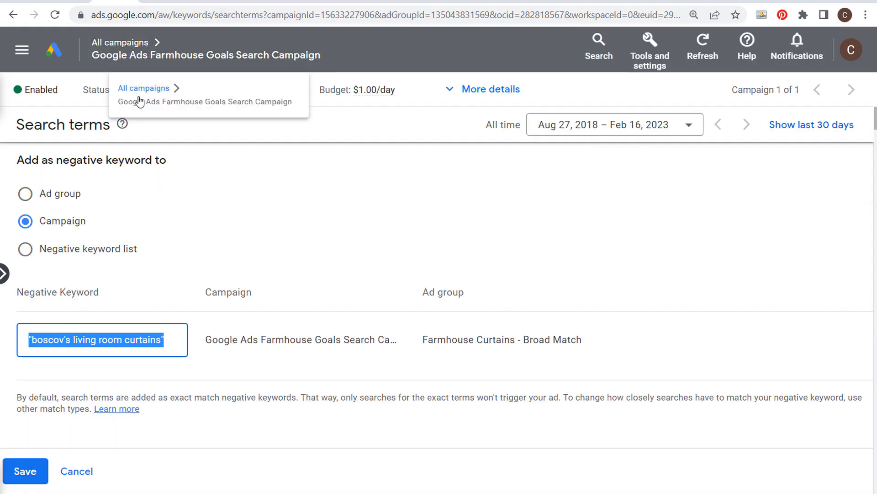
pyautogui.click(15, 17)
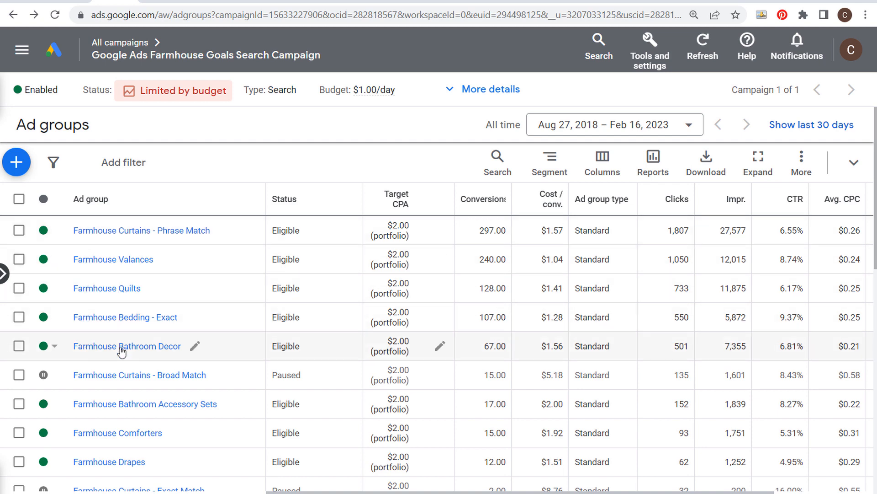
pyautogui.scroll(-2, 126, 350)
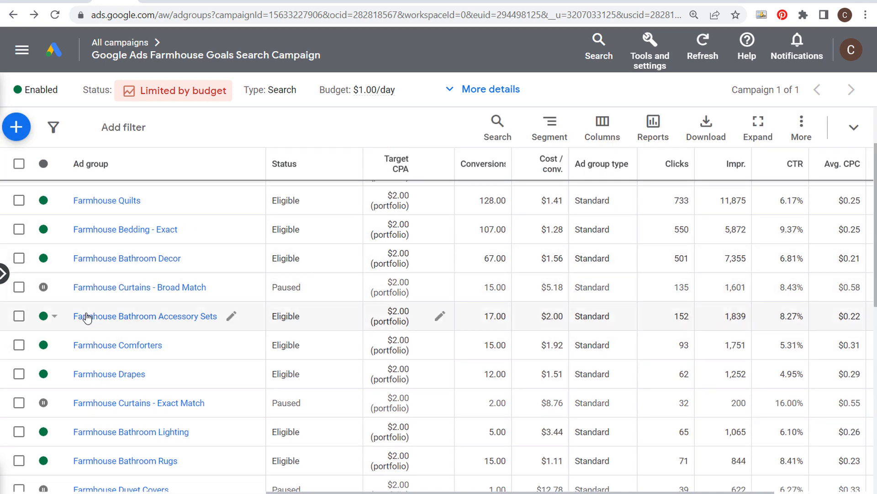
pyautogui.click(127, 350)
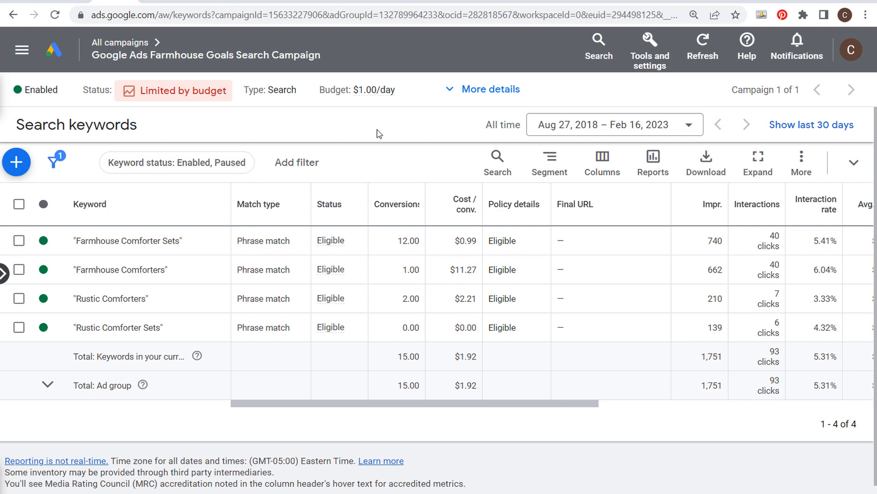
# Browse the shop categories on farmhousegoals.com and the products and features on quickbooks.intuit.com as examples for structuring ad groups
pyautogui.click(159, 1)
pyautogui.moveTo(366, 81)
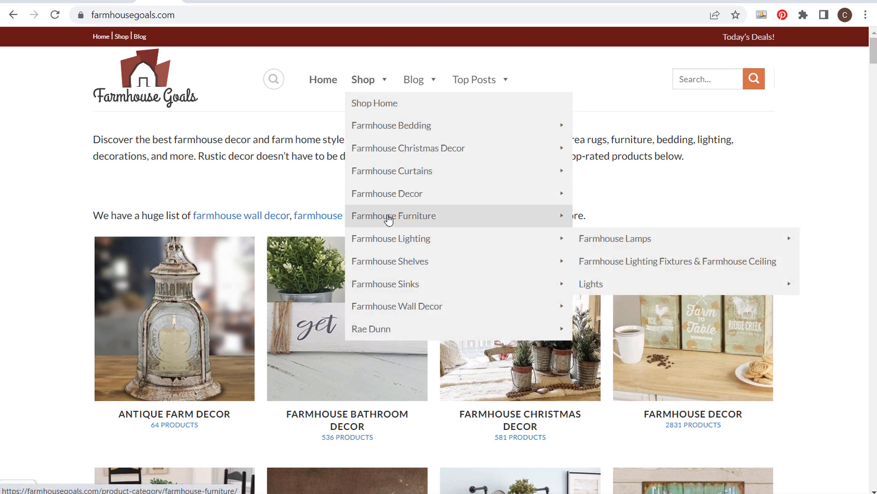
pyautogui.moveTo(389, 201)
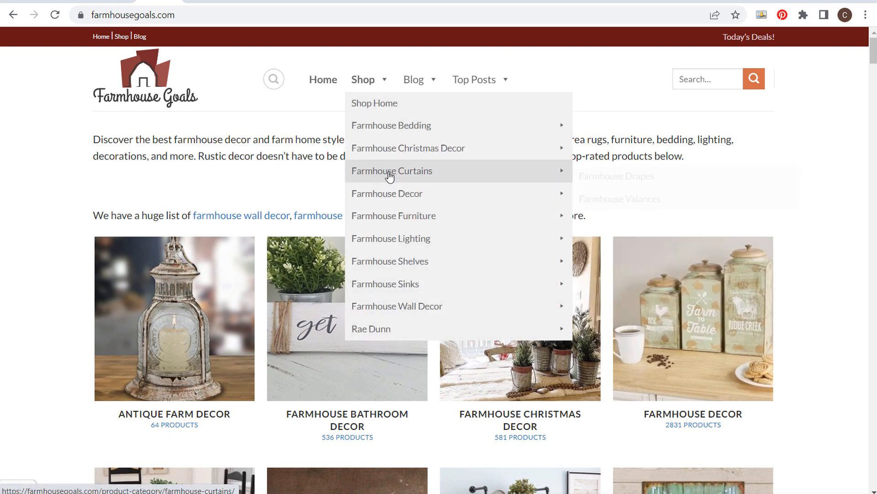
pyautogui.moveTo(390, 173)
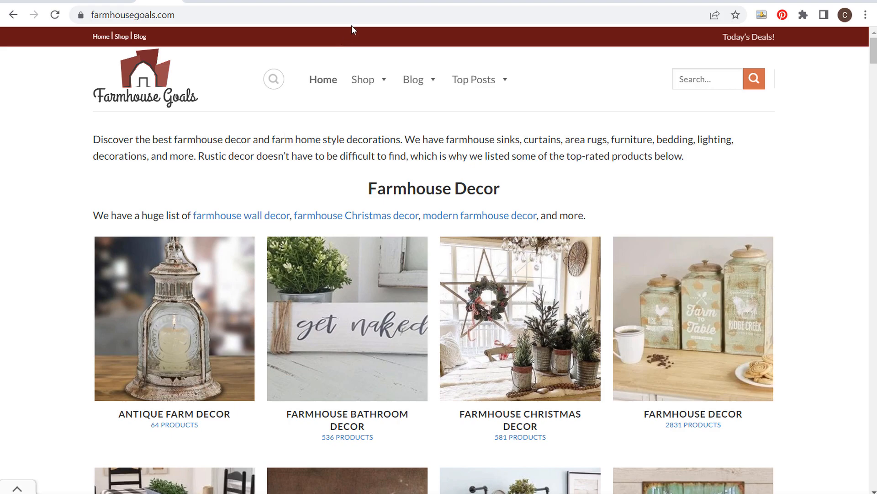
pyautogui.click(370, 6)
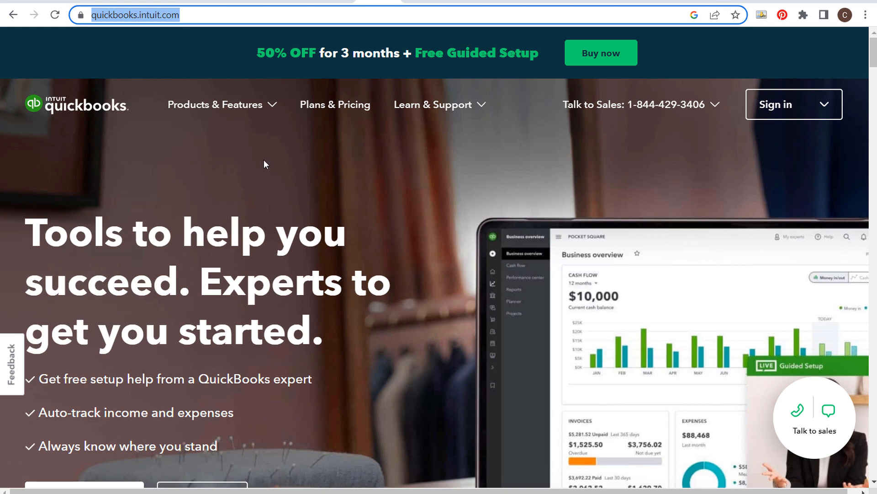
pyautogui.click(254, 108)
pyautogui.click(32, 1)
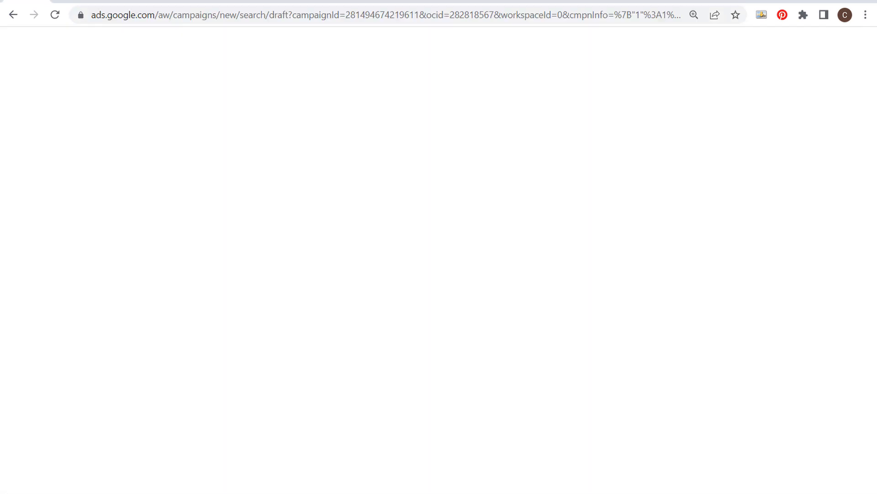
pyautogui.click(73, 1)
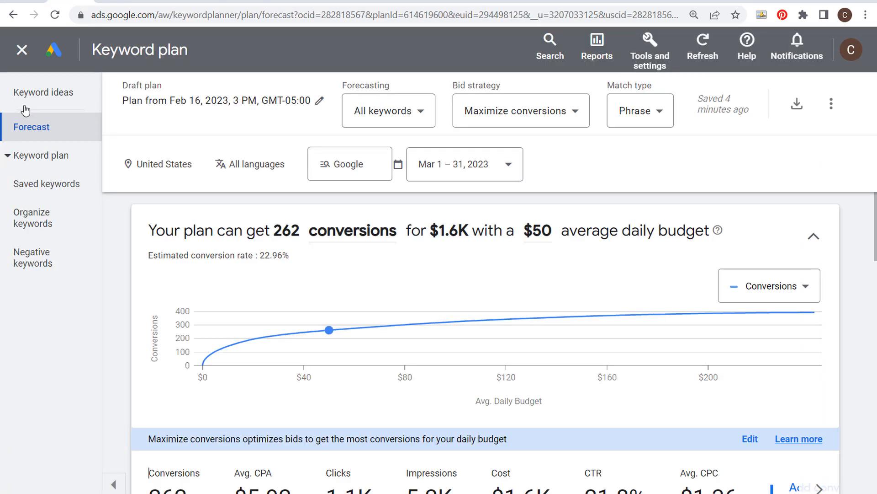
pyautogui.click(19, 55)
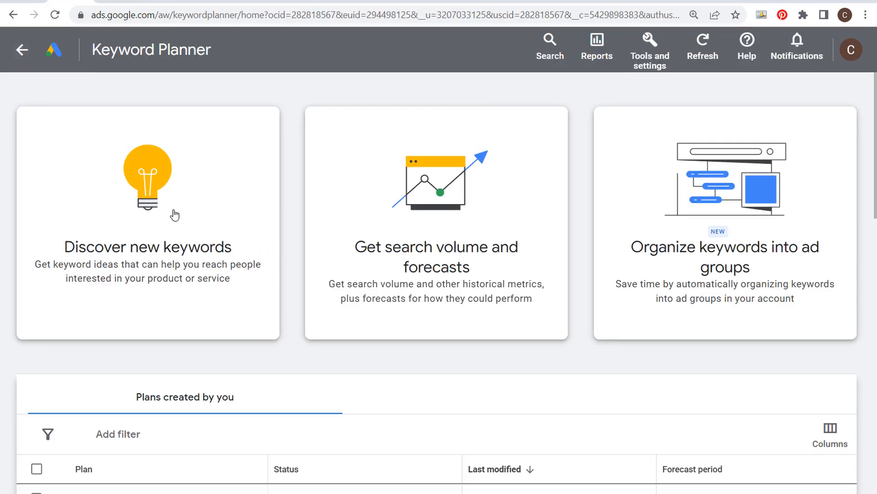
pyautogui.click(111, 211)
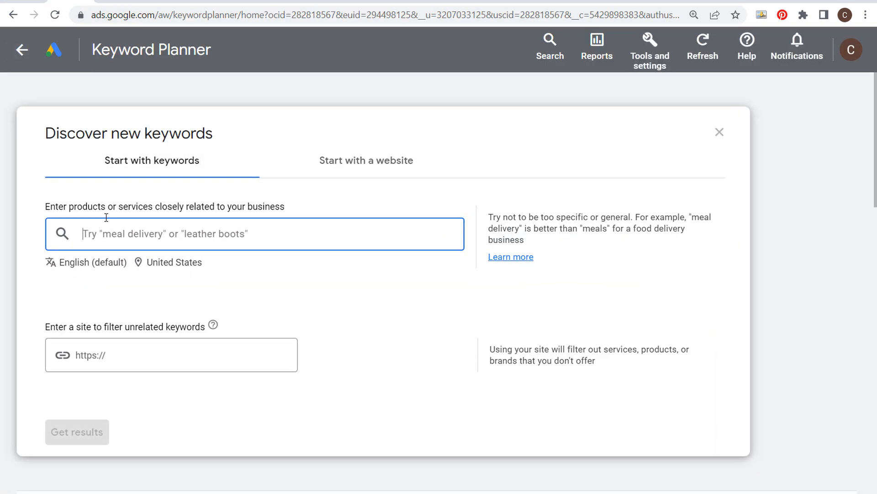
pyautogui.click(350, 166)
pyautogui.write('https://quickbooks.intuit.com/')
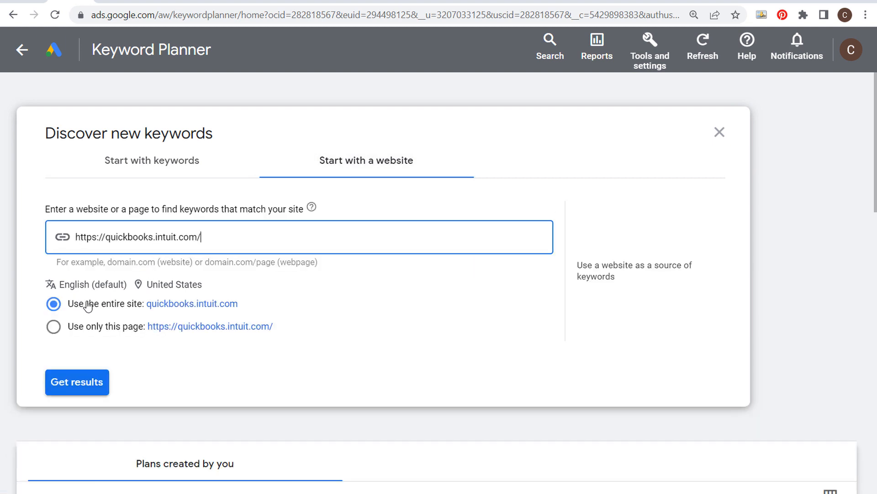
pyautogui.click(69, 383)
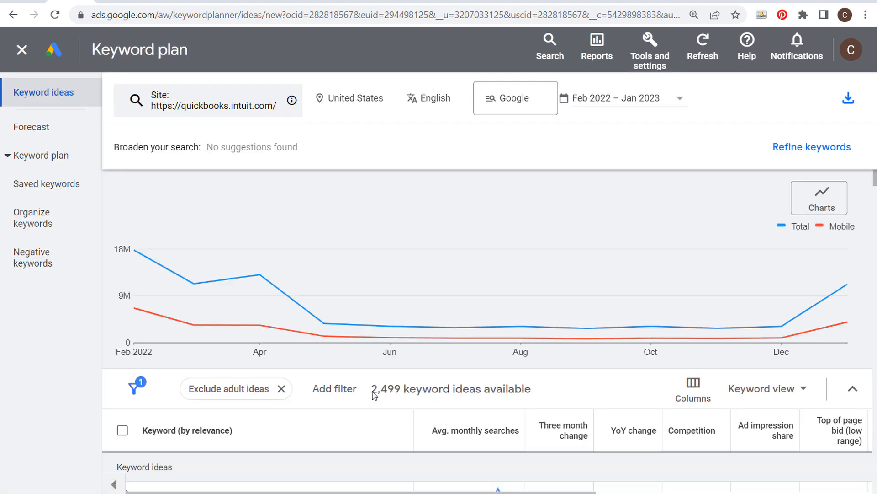
# Sort the keyword ideas by average monthly searches, highest first, and examine the self employed, online accountant and online price keywords
pyautogui.scroll(-4, 457, 393)
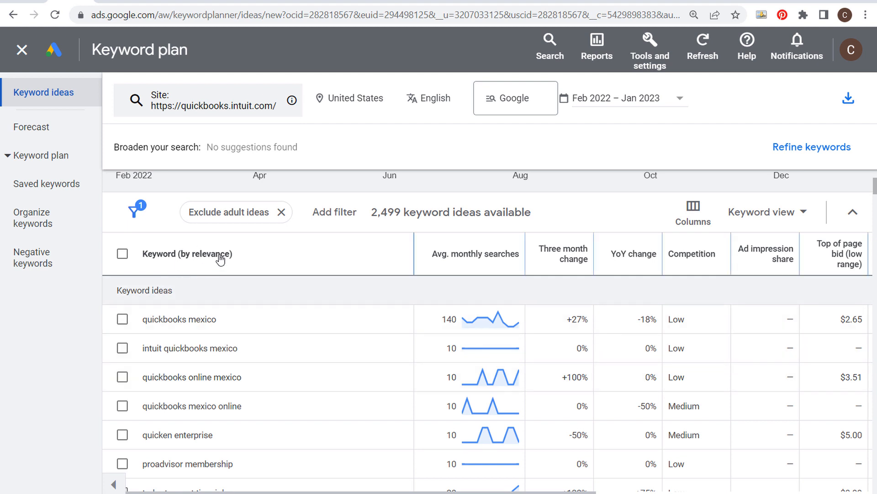
pyautogui.click(449, 257)
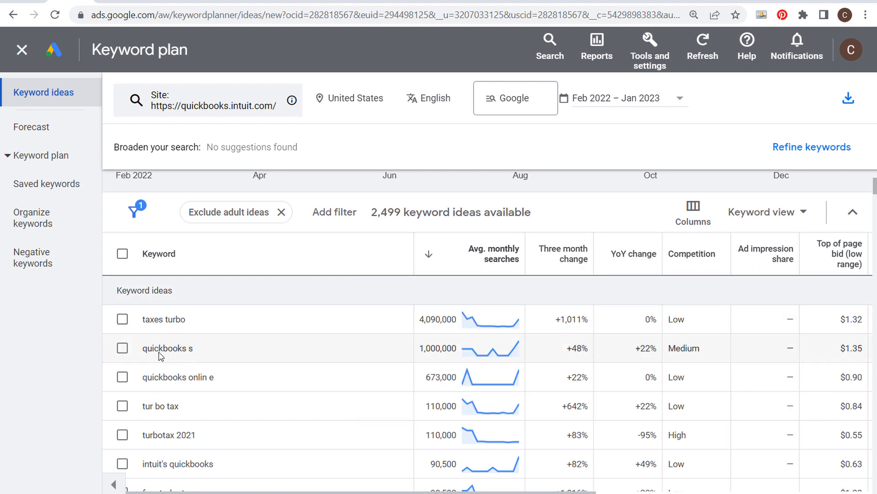
pyautogui.scroll(-2, 284, 352)
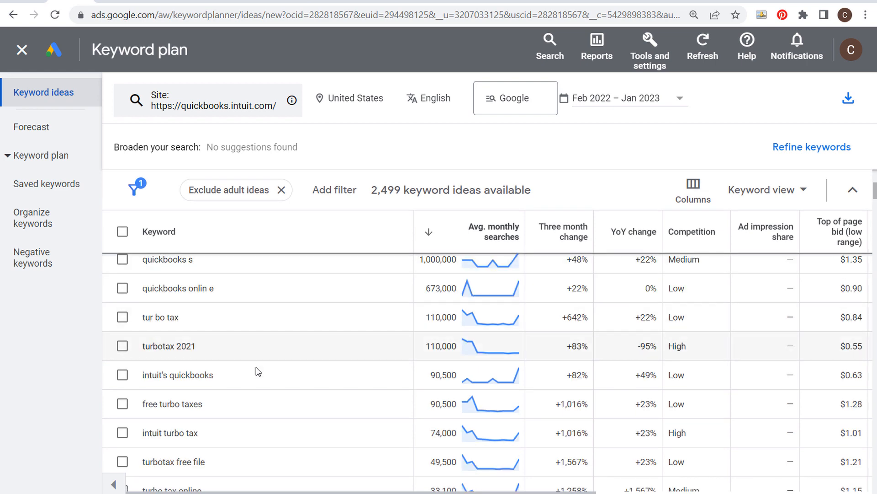
pyautogui.scroll(-2, 302, 379)
pyautogui.scroll(-2, 270, 334)
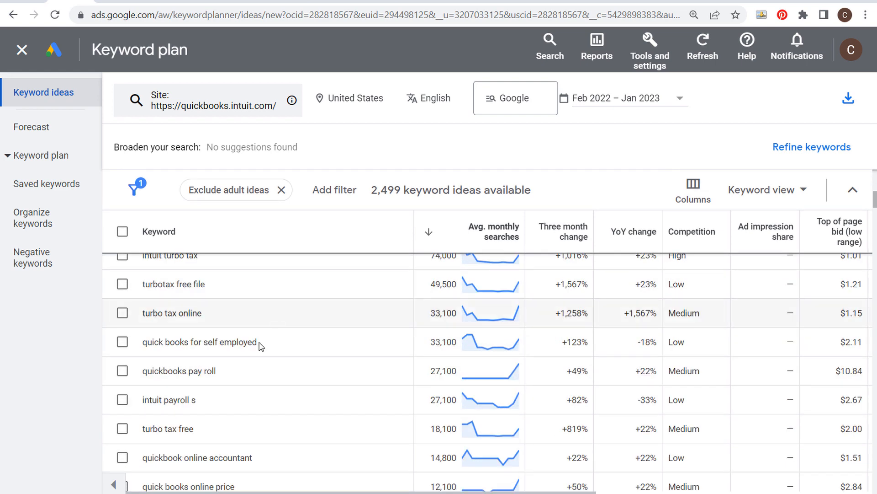
pyautogui.moveTo(140, 347); pyautogui.dragTo(273, 347)
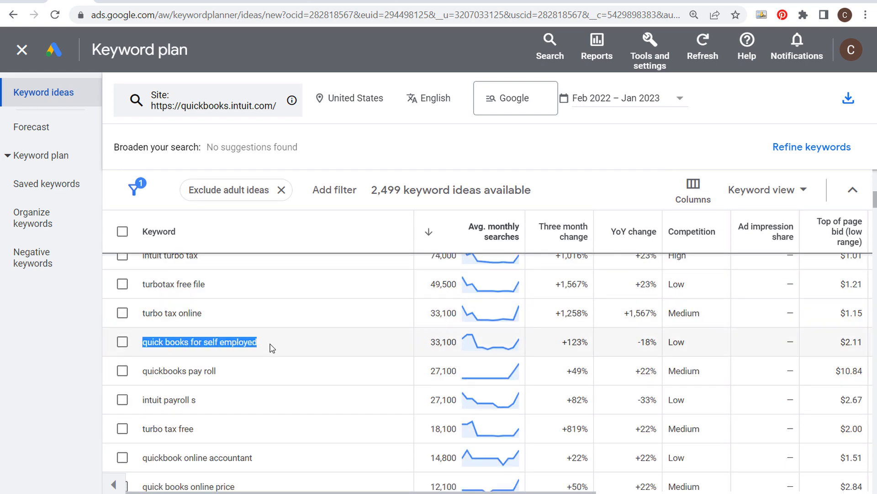
pyautogui.click(288, 346)
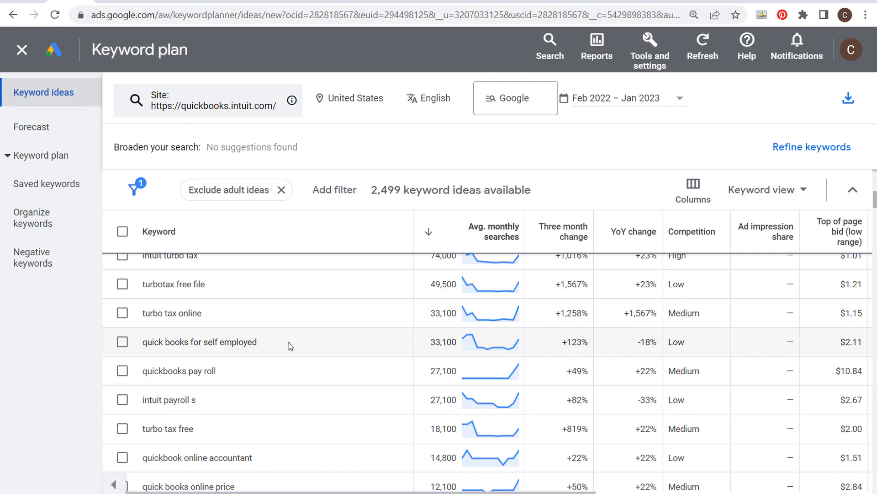
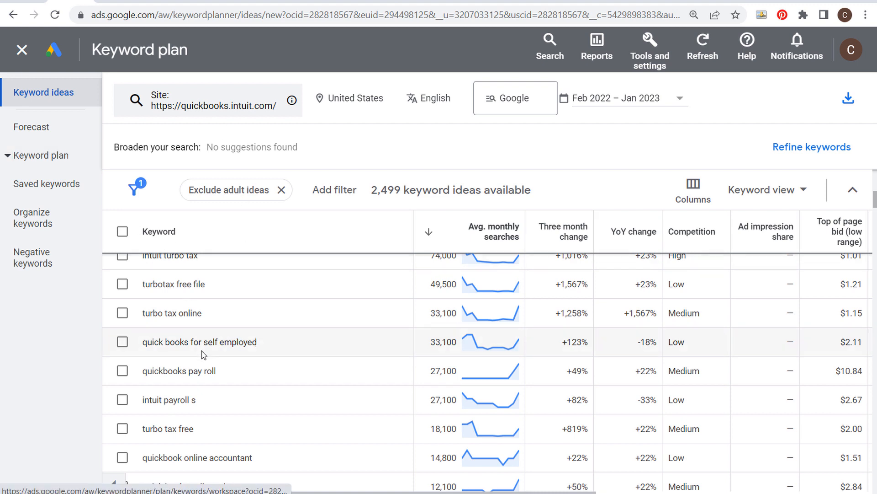
pyautogui.scroll(-2, 153, 383)
pyautogui.moveTo(148, 369); pyautogui.dragTo(312, 371)
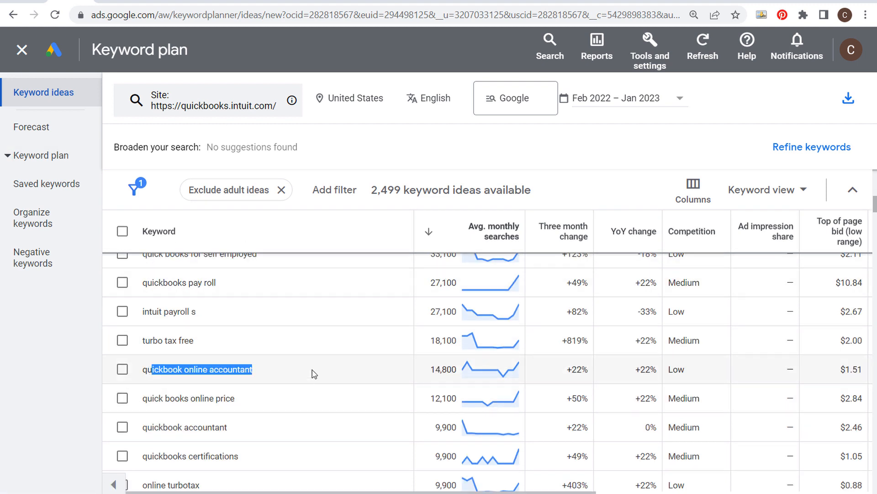
pyautogui.scroll(-2, 320, 375)
pyautogui.moveTo(233, 310); pyautogui.dragTo(159, 310)
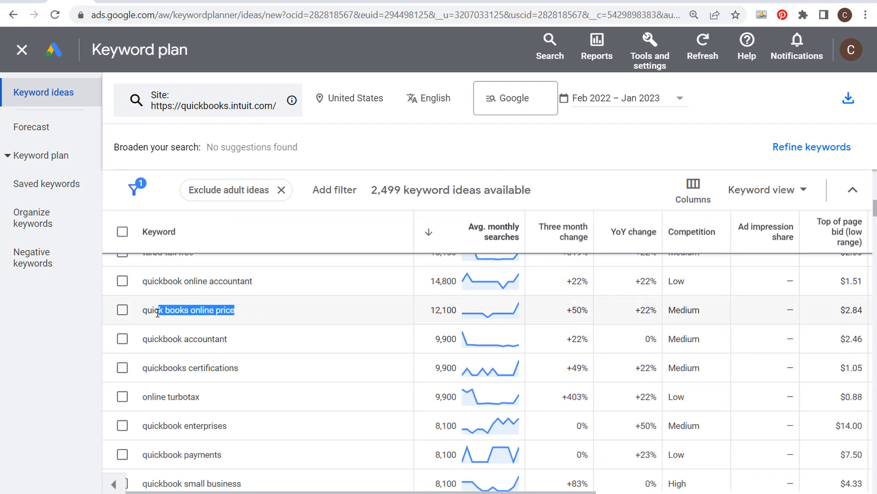
pyautogui.click(185, 311)
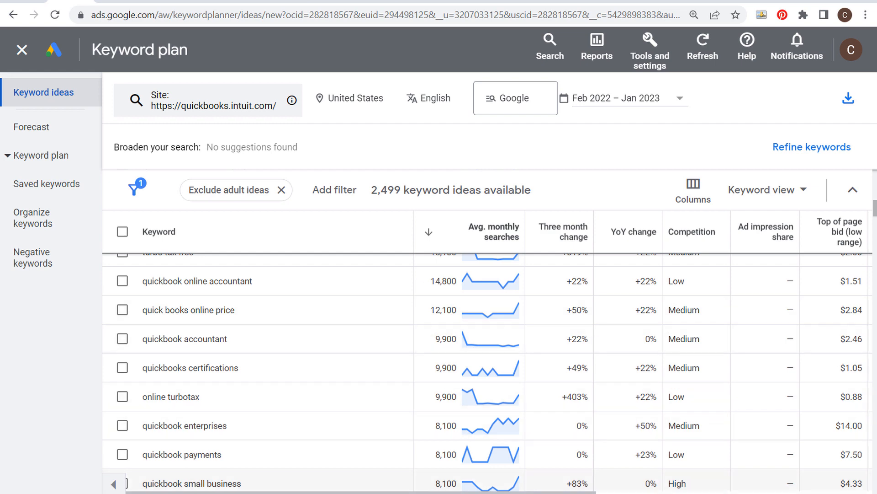
# Sort the keyword ideas by top of page bid (high range), highest first, and examine the most expensive bids and their keywords
pyautogui.moveTo(500, 491); pyautogui.dragTo(600, 491)
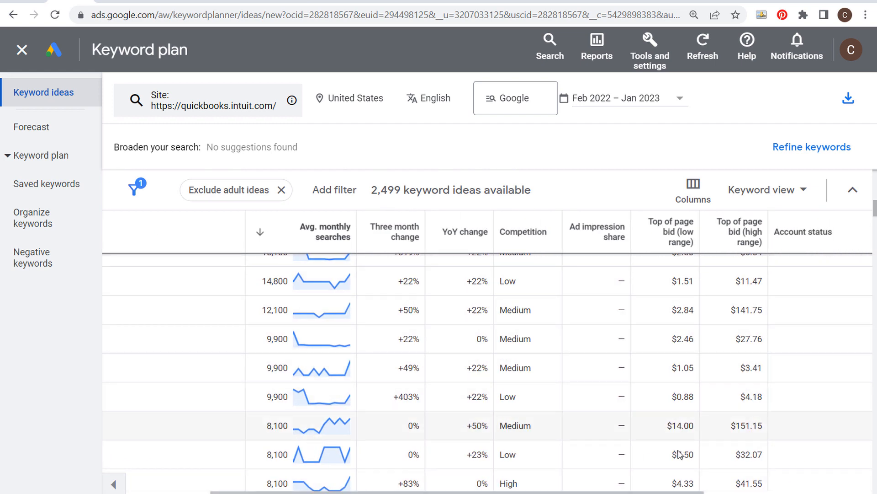
pyautogui.scroll(6, 680, 289)
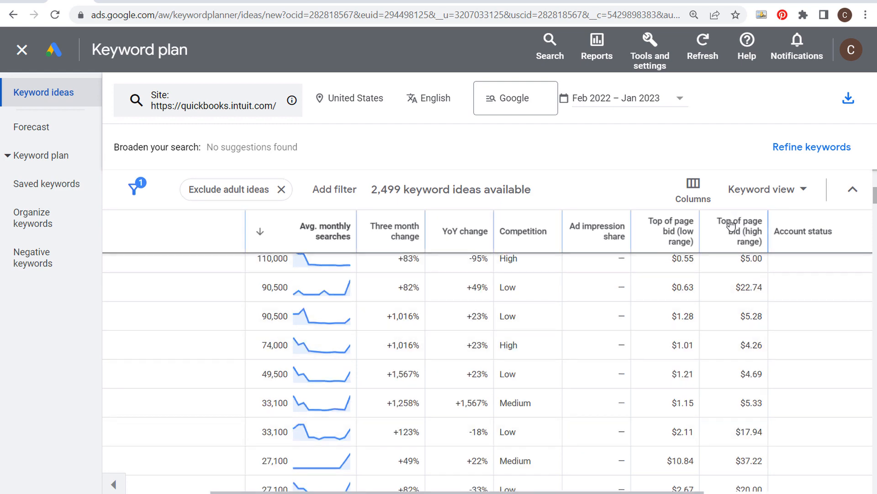
pyautogui.moveTo(740, 234)
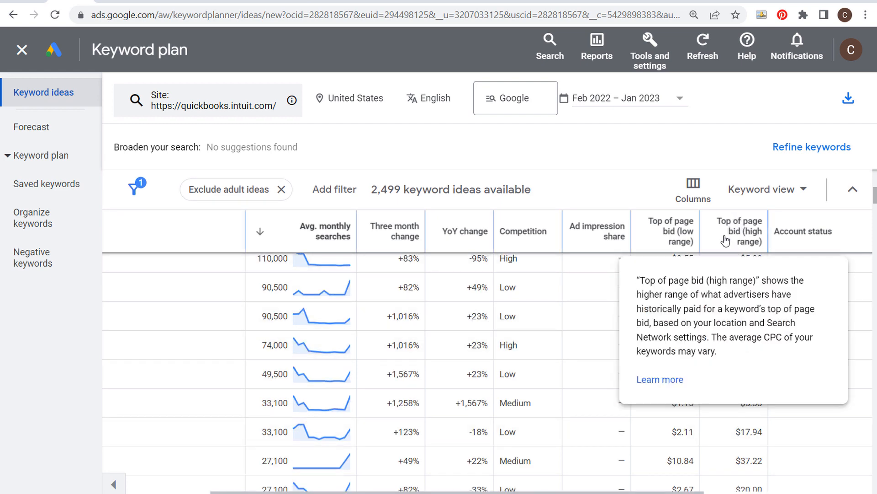
pyautogui.click(725, 233)
pyautogui.scroll(2, 747, 394)
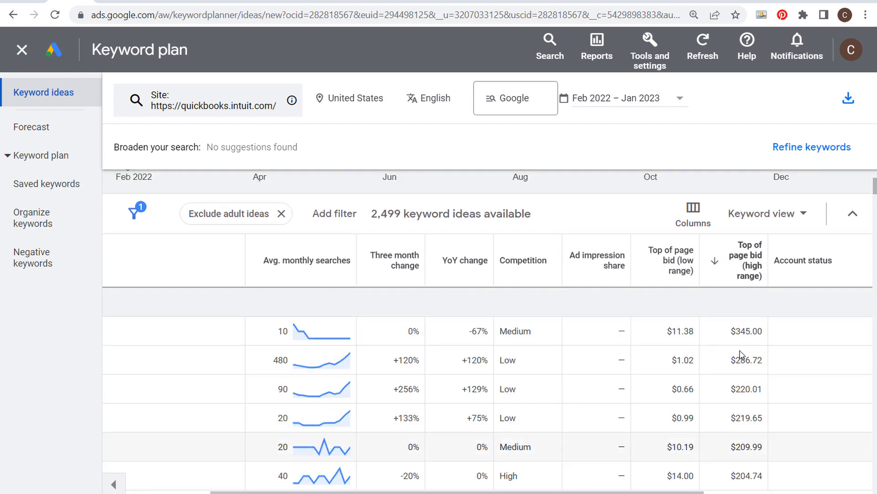
pyautogui.moveTo(763, 334); pyautogui.dragTo(734, 331)
pyautogui.moveTo(763, 360); pyautogui.dragTo(730, 360)
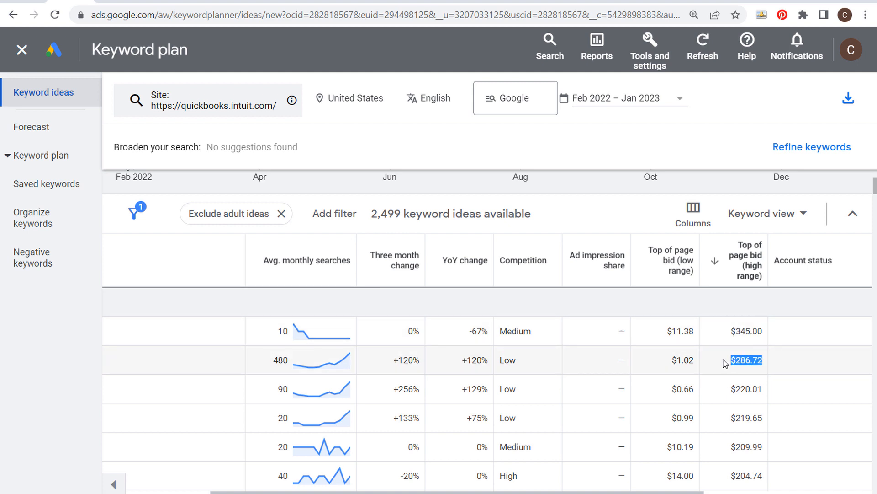
pyautogui.click(762, 388)
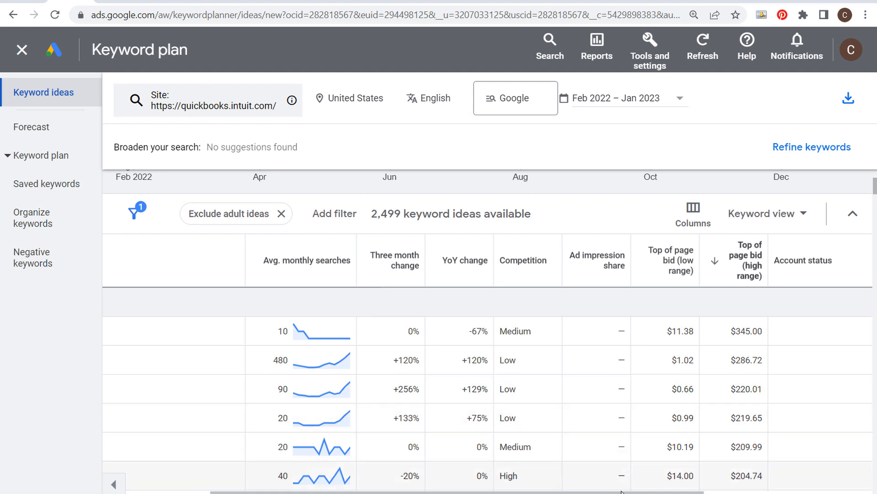
pyautogui.moveTo(621, 492); pyautogui.dragTo(537, 492)
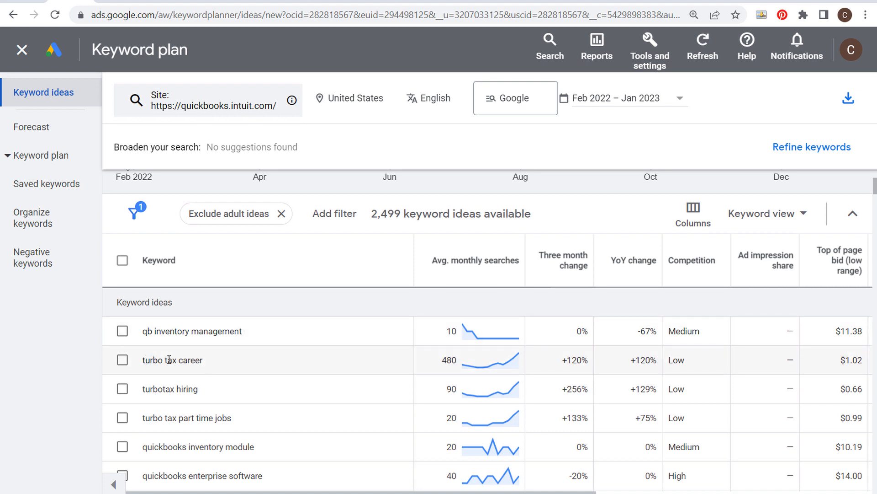
pyautogui.scroll(-2, 323, 399)
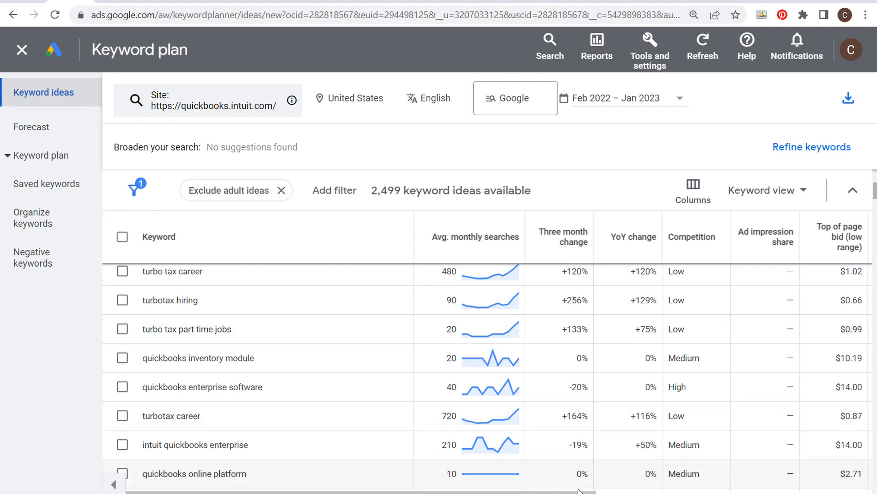
pyautogui.hscroll(5, 689, 332)
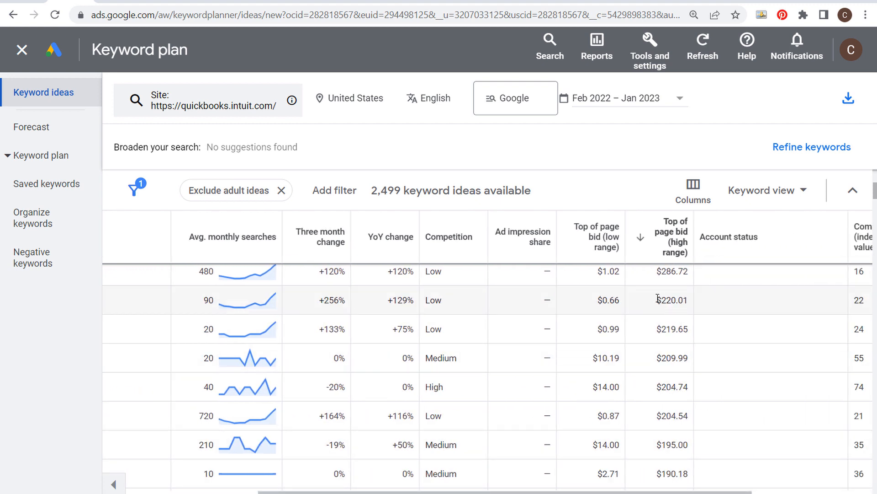
pyautogui.moveTo(656, 300); pyautogui.dragTo(690, 329)
pyautogui.click(679, 342)
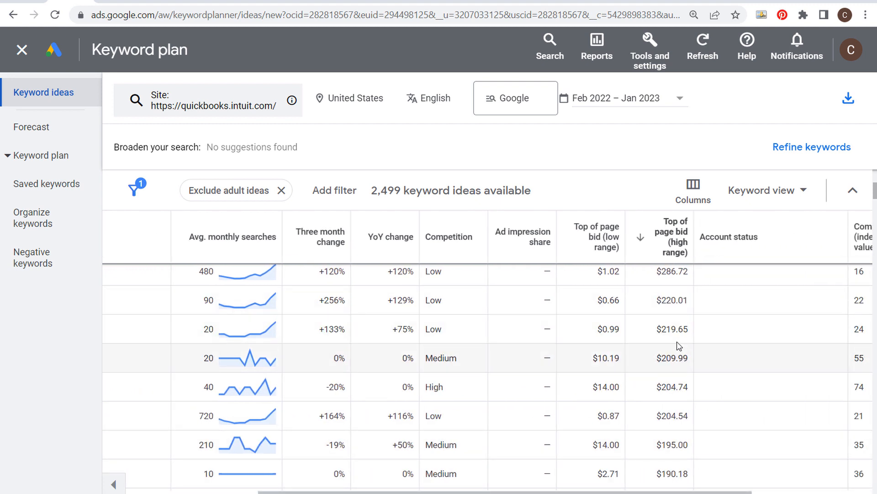
# Sort the keyword ideas by top of page bid (low range), highest first, and filter them to average monthly searches >= 50
pyautogui.click(577, 240)
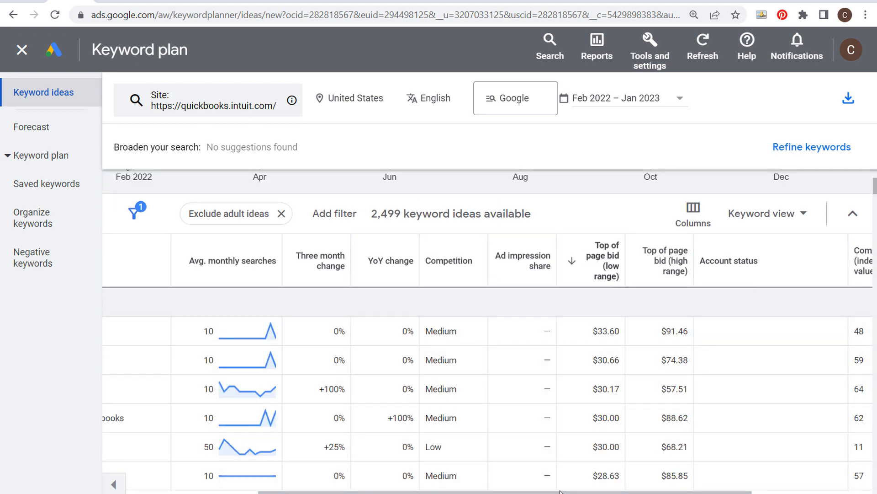
pyautogui.moveTo(567, 492); pyautogui.dragTo(434, 491)
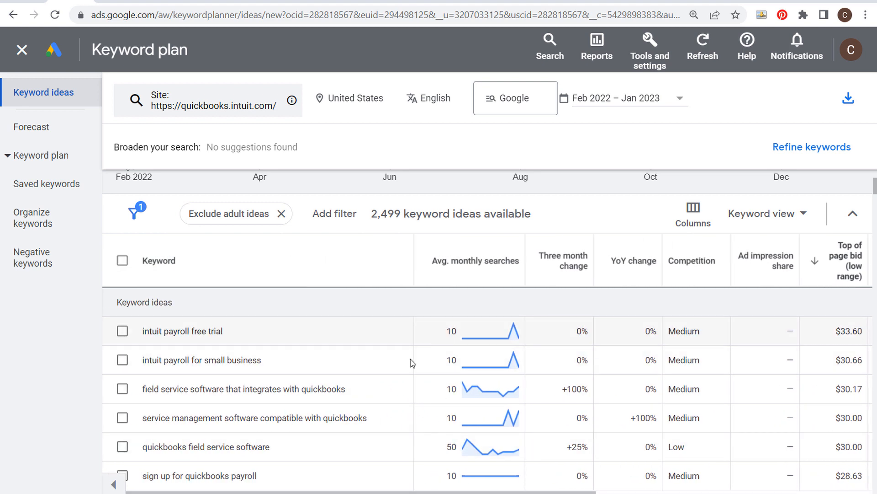
pyautogui.click(336, 212)
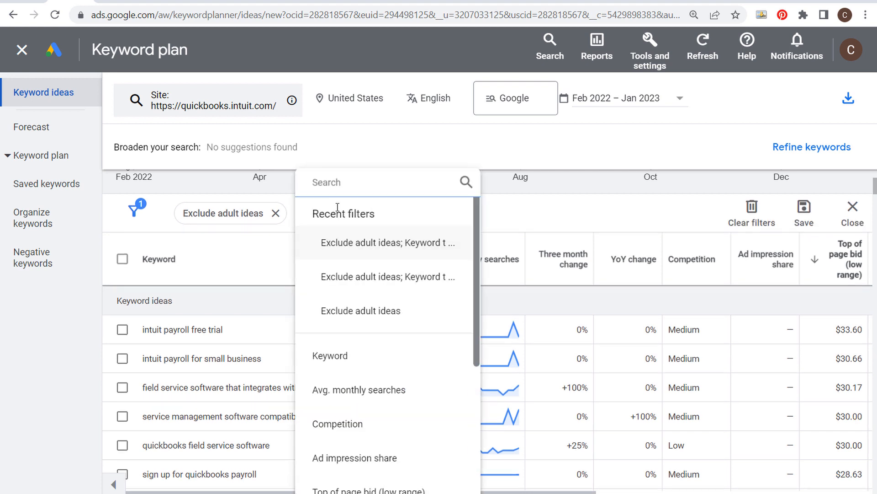
pyautogui.click(378, 395)
pyautogui.click(359, 305)
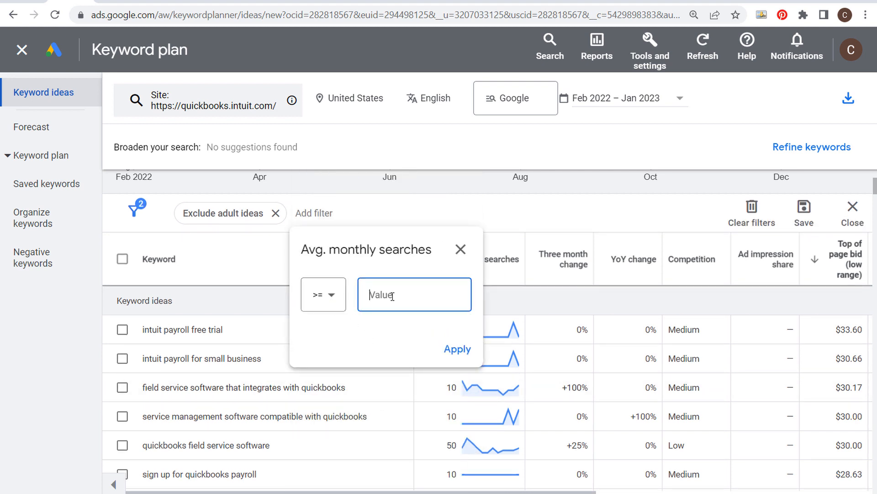
pyautogui.write('50')
pyautogui.click(458, 354)
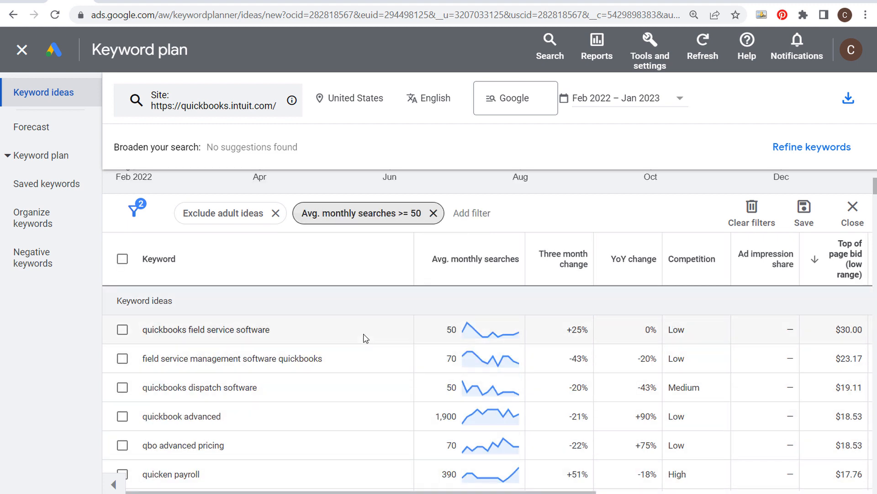
# Review the filtered keyword ideas down to the QuickBooks payroll services and payroll options keywords
pyautogui.scroll(-2, 365, 344)
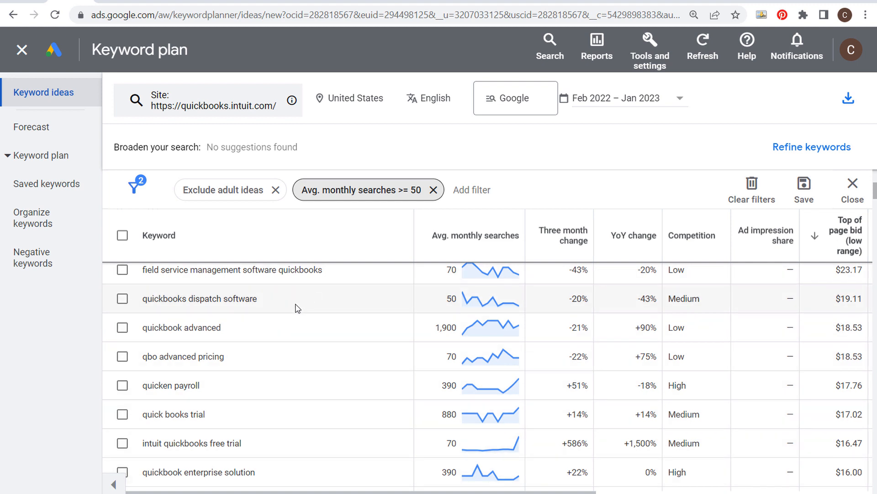
pyautogui.scroll(-2, 274, 336)
pyautogui.scroll(-2, 283, 346)
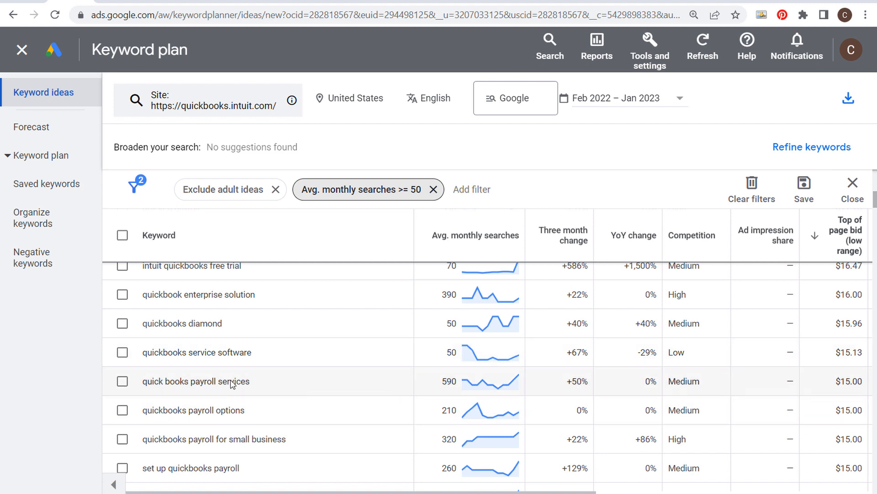
pyautogui.moveTo(246, 412); pyautogui.dragTo(147, 409)
pyautogui.click(245, 415)
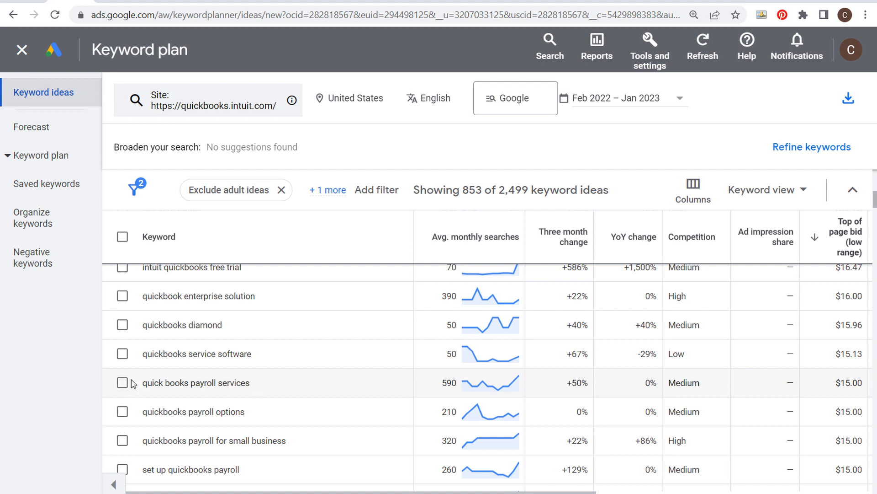
pyautogui.moveTo(144, 384); pyautogui.dragTo(201, 383)
pyautogui.click(213, 383)
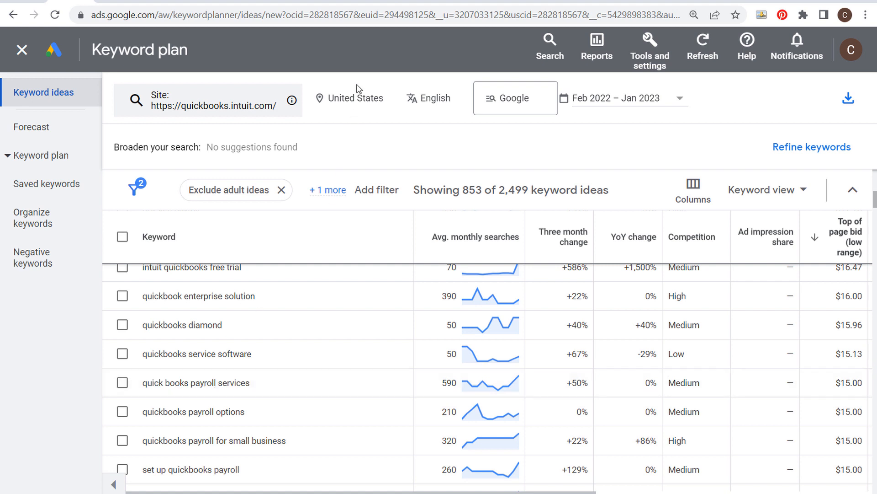
# Open the Payroll product page on the QuickBooks website, examine its headline, and return to the keyword ideas
pyautogui.click(382, 2)
pyautogui.click(238, 106)
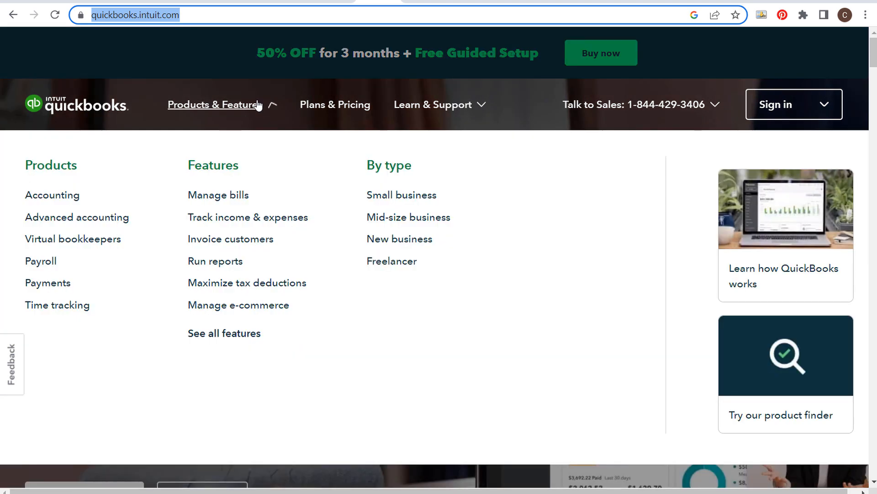
pyautogui.click(40, 261)
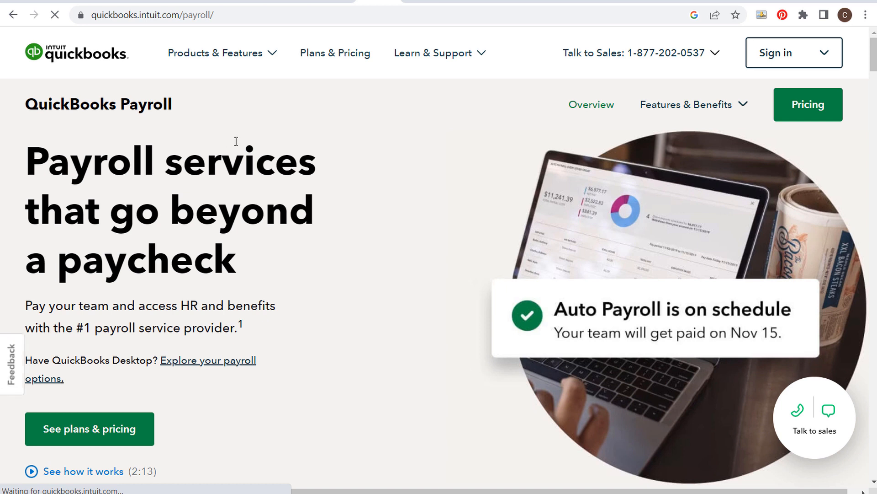
pyautogui.moveTo(71, 164); pyautogui.dragTo(290, 235)
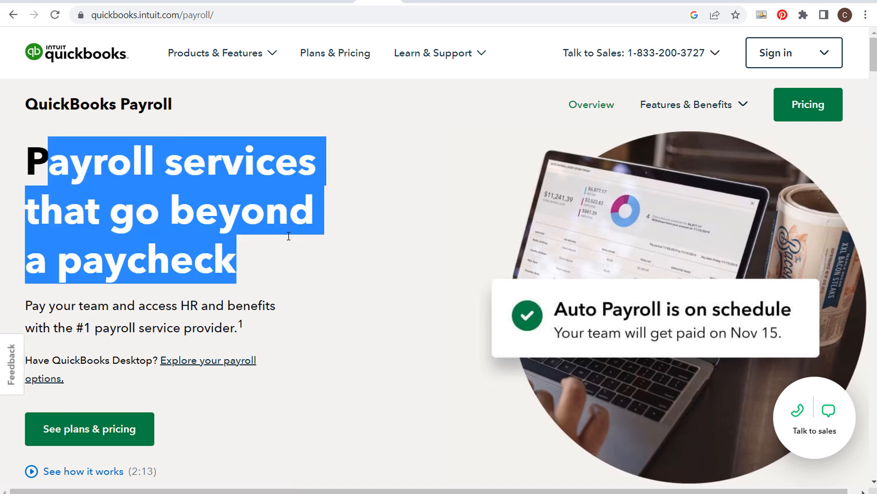
pyautogui.click(334, 258)
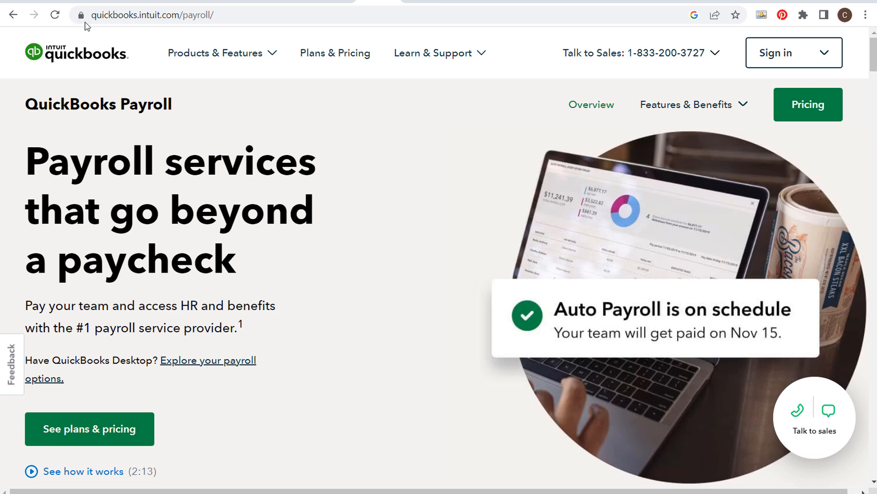
pyautogui.click(76, 4)
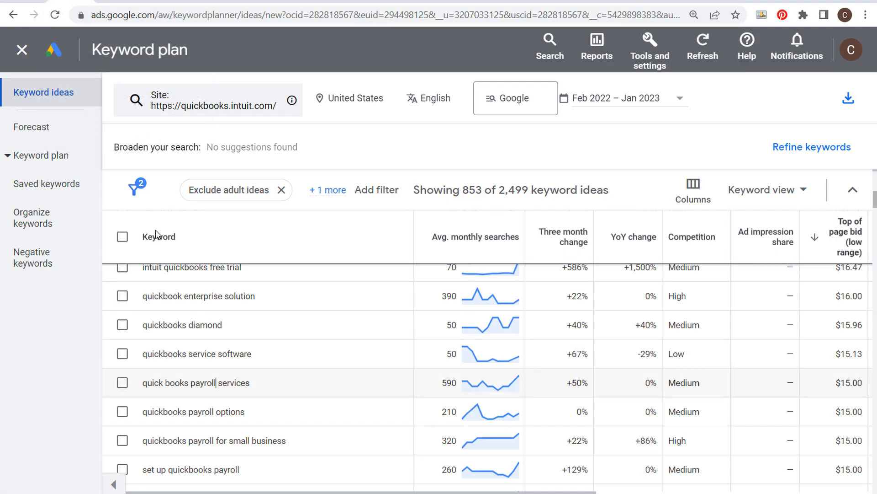
# Open the source website for editing, and examine the QuickBooks ad landing page from the "accounting software for small business" search, down to its plans
pyautogui.click(181, 106)
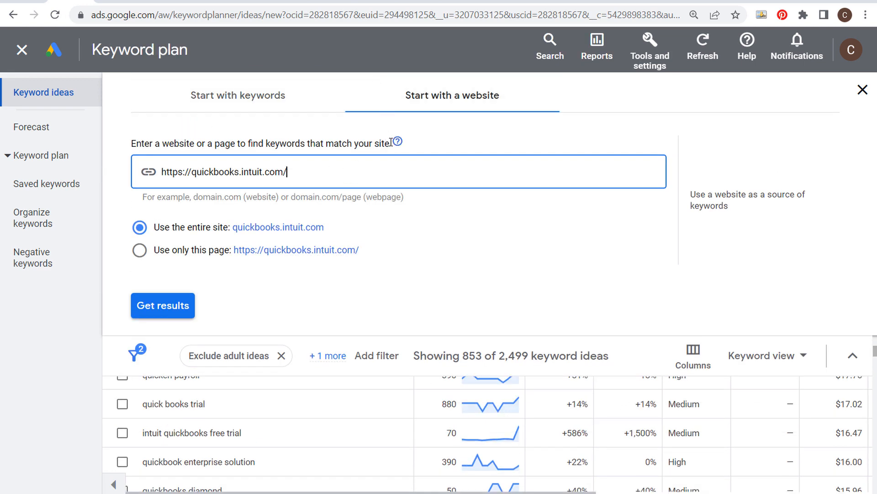
pyautogui.click(422, 1)
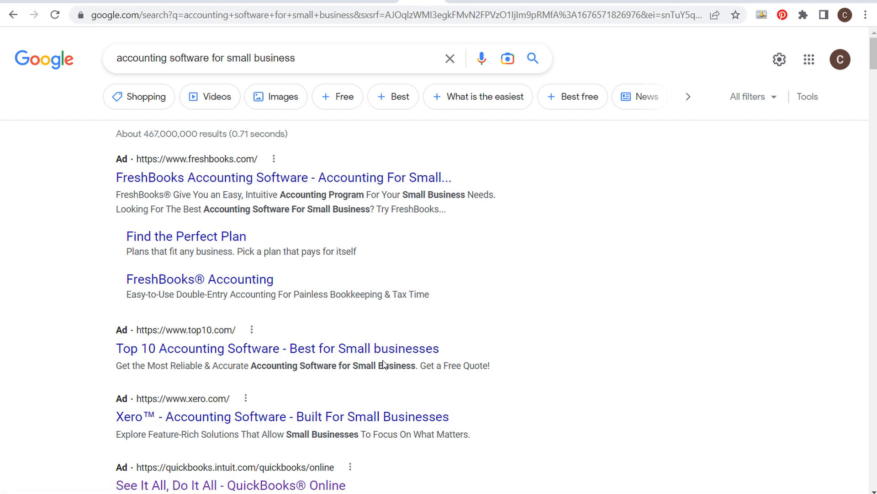
pyautogui.click(220, 485)
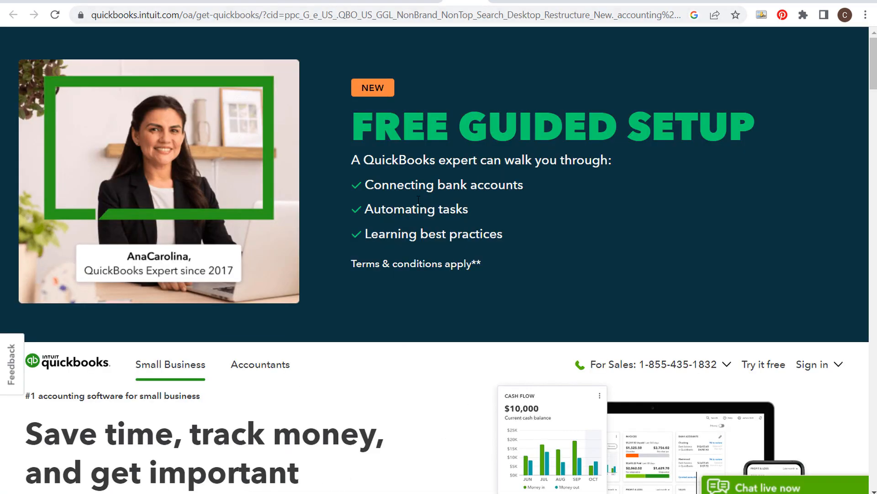
pyautogui.hotkey('alt', 'Left')
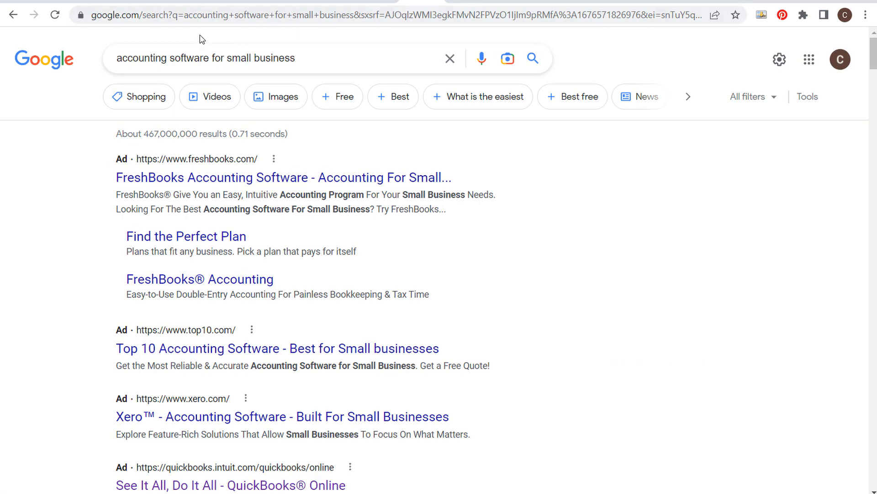
pyautogui.hotkey('alt', 'Right')
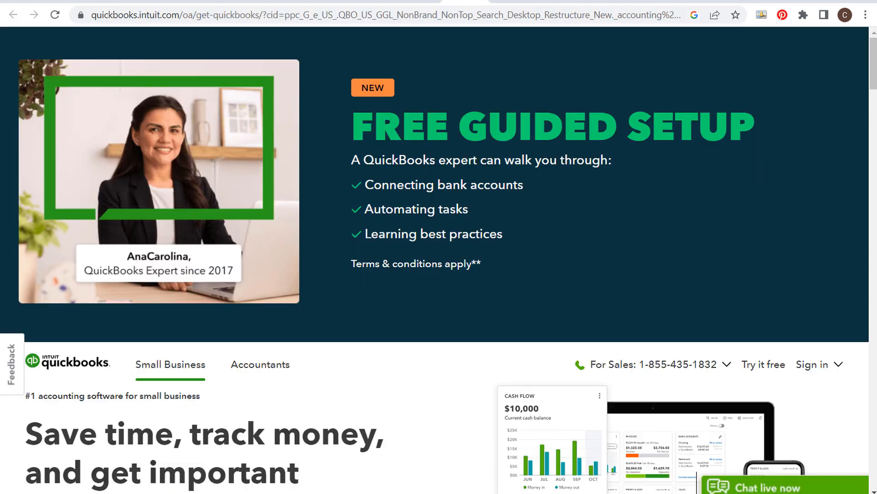
pyautogui.scroll(-4, 391, 313)
pyautogui.scroll(-6, 447, 260)
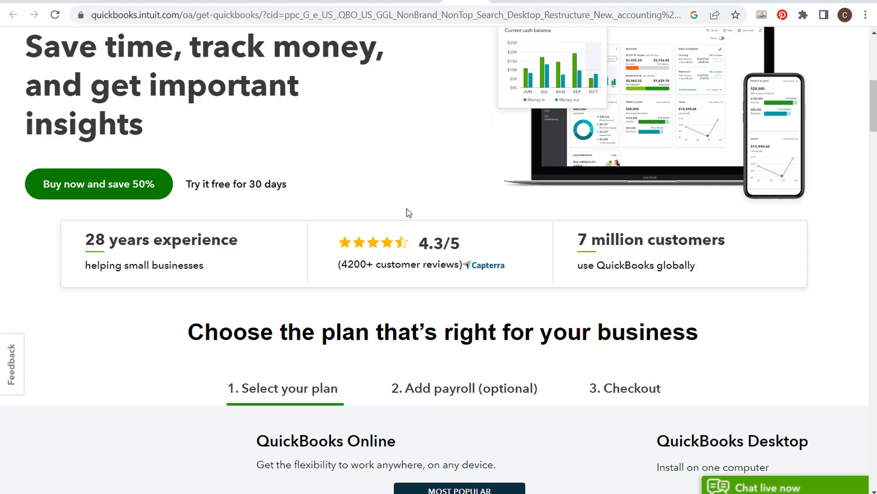
pyautogui.scroll(-5, 147, 262)
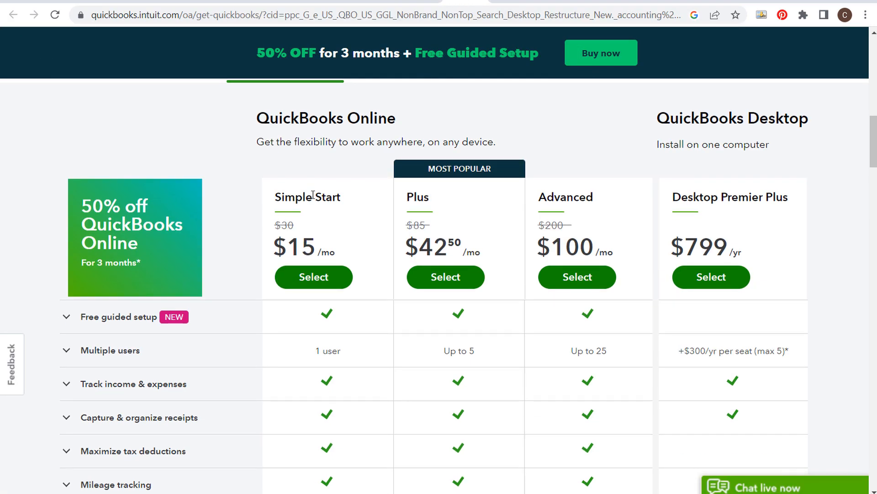
# Replace the source website with the QuickBooks ad landing page's URL, using only this page instead of the entire site
pyautogui.click(190, 17)
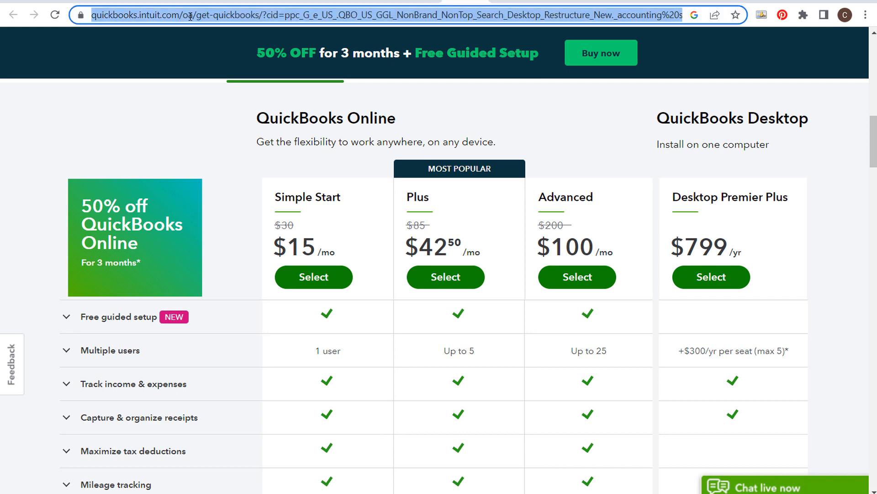
pyautogui.click(88, 3)
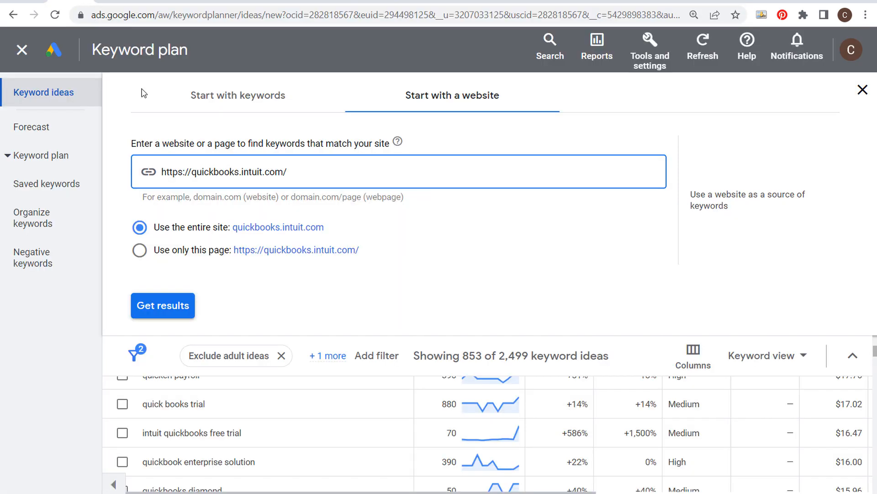
pyautogui.click(140, 250)
pyautogui.moveTo(319, 172); pyautogui.dragTo(144, 173)
pyautogui.hotkey('ctrl', 'v')
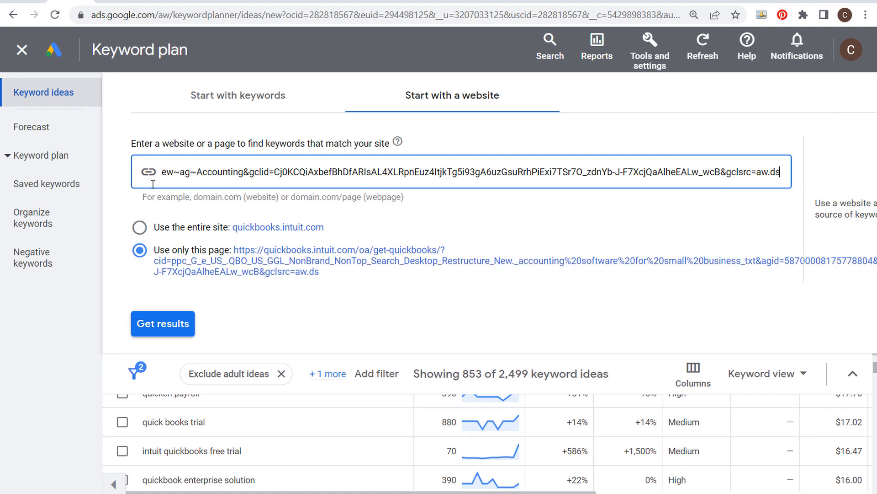
pyautogui.click(552, 308)
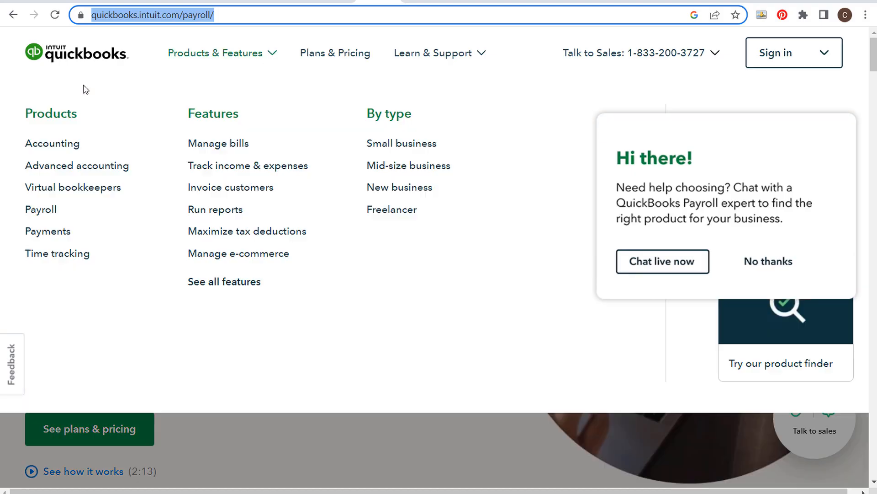
pyautogui.click(172, 20)
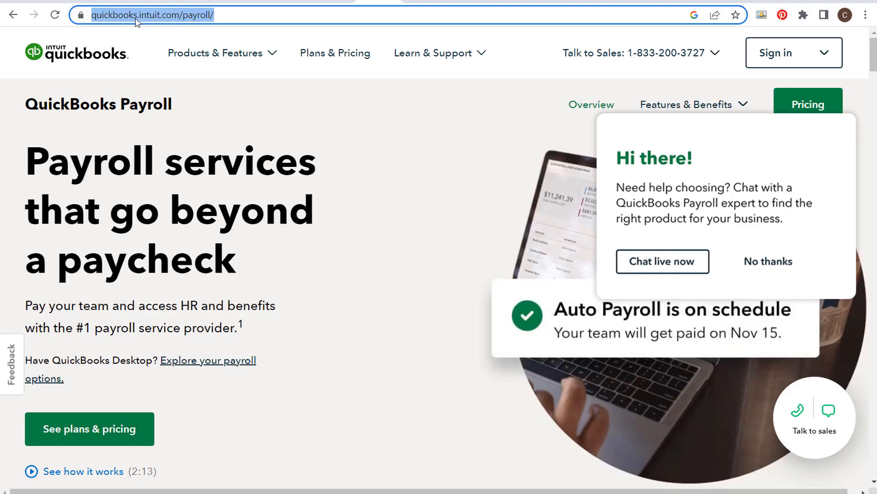
pyautogui.moveTo(28, 105); pyautogui.dragTo(168, 106)
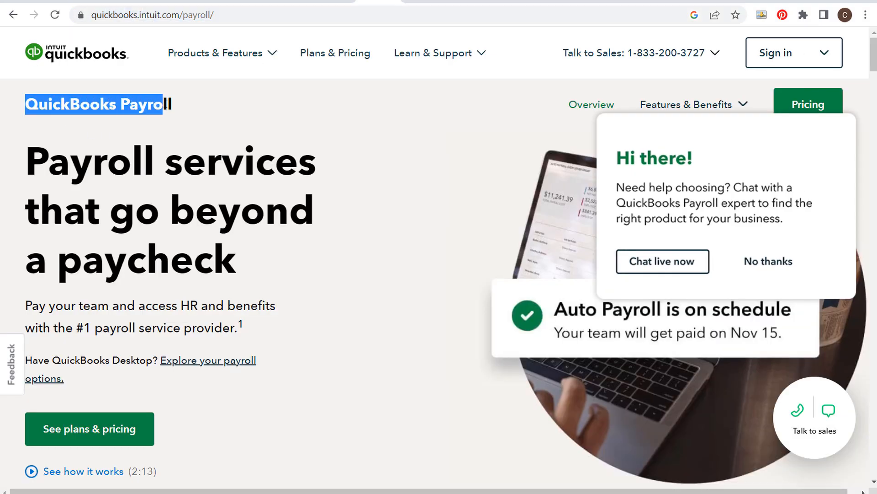
pyautogui.click(224, 108)
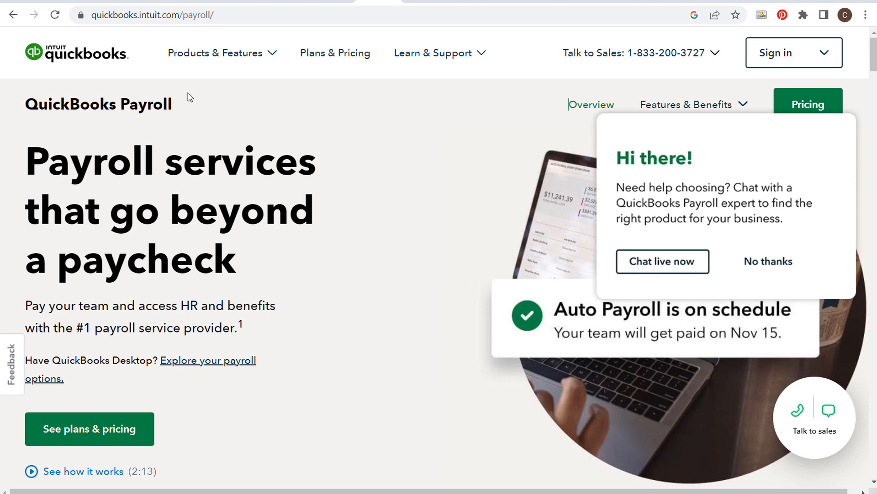
pyautogui.click(157, 18)
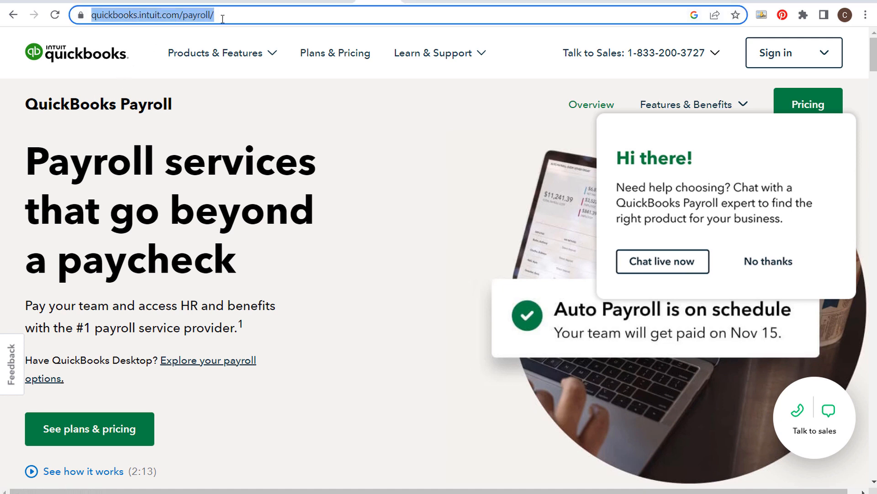
pyautogui.click(82, 1)
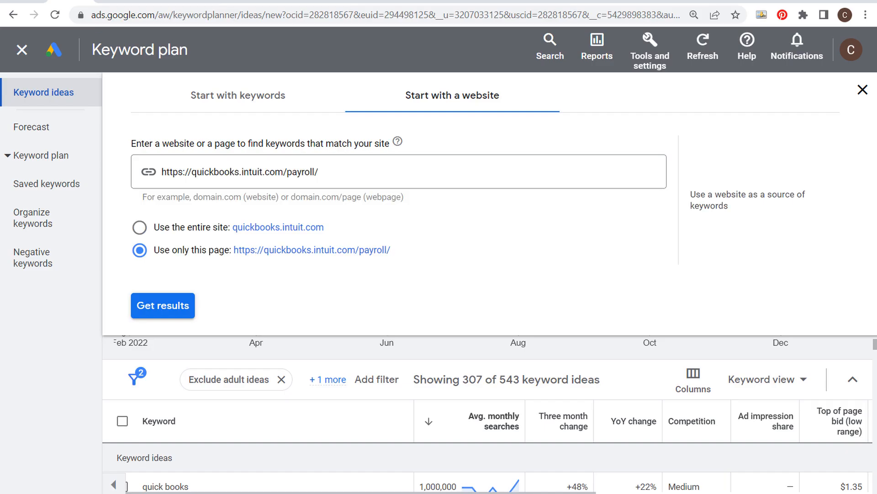
pyautogui.tripleClick(163, 172)
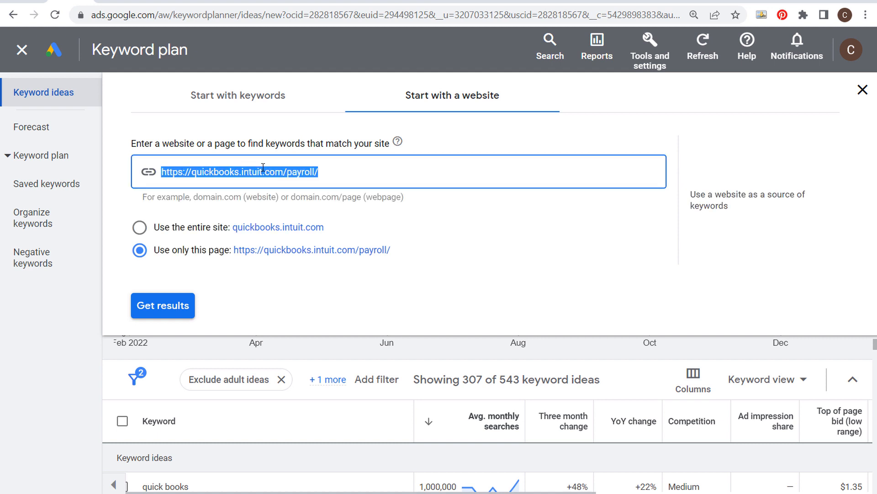
pyautogui.click(356, 168)
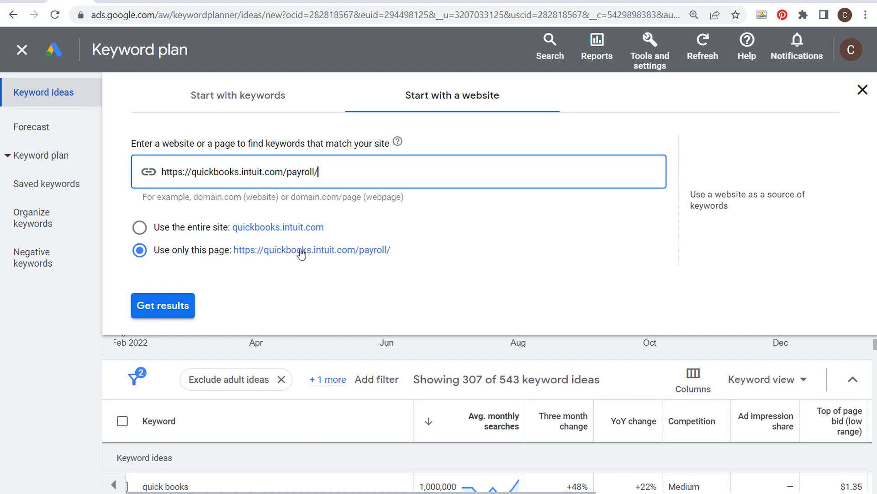
pyautogui.click(174, 311)
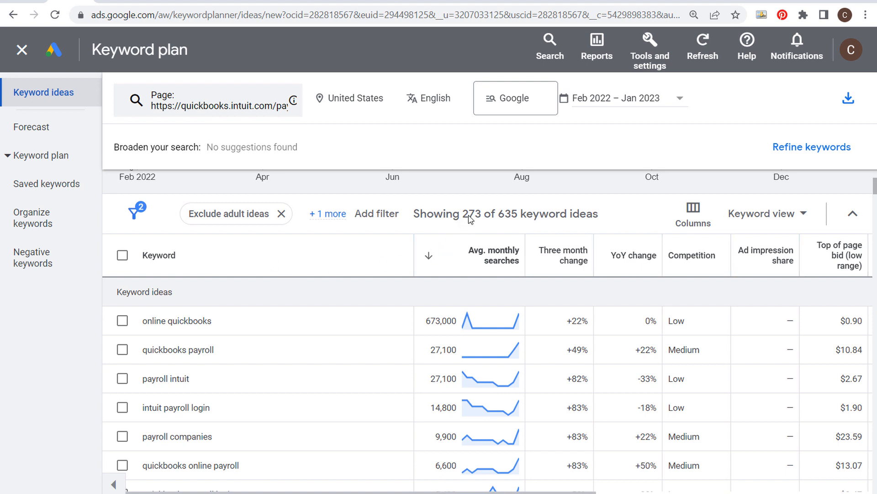
# Check the applied monthly searches filter, then sort the keyword ideas by relevance and examine the first payroll keywords
pyautogui.click(328, 214)
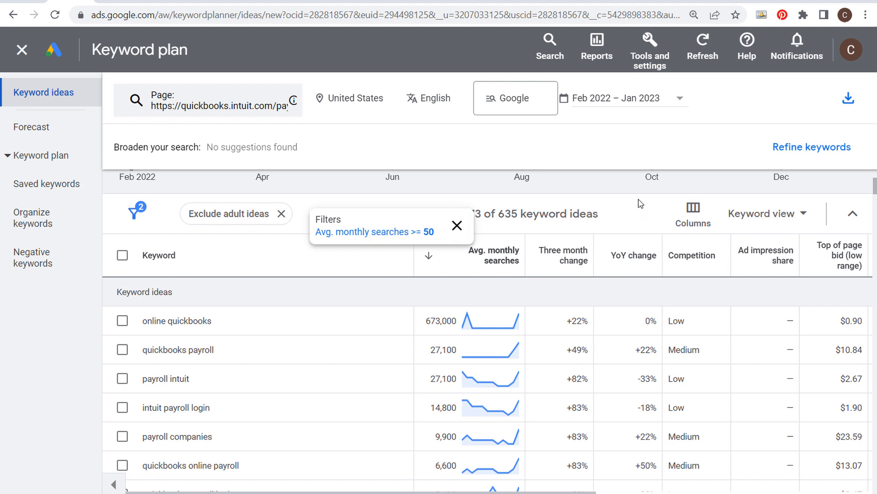
pyautogui.click(645, 217)
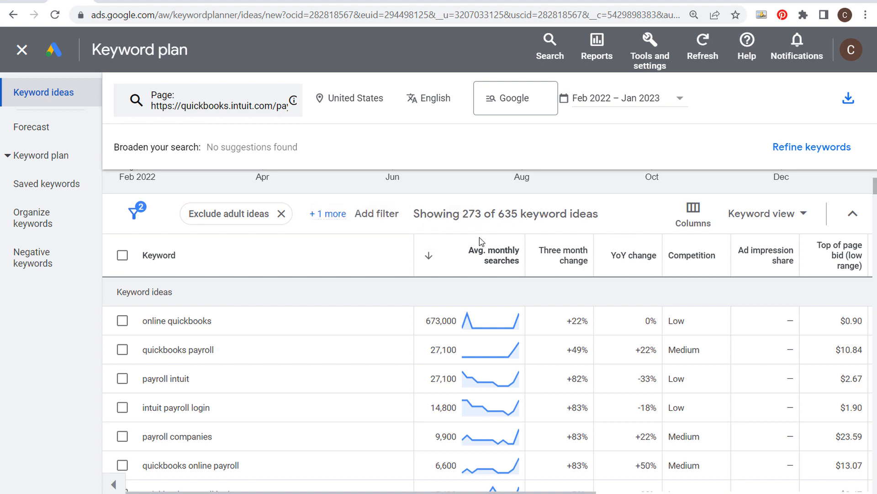
pyautogui.click(267, 254)
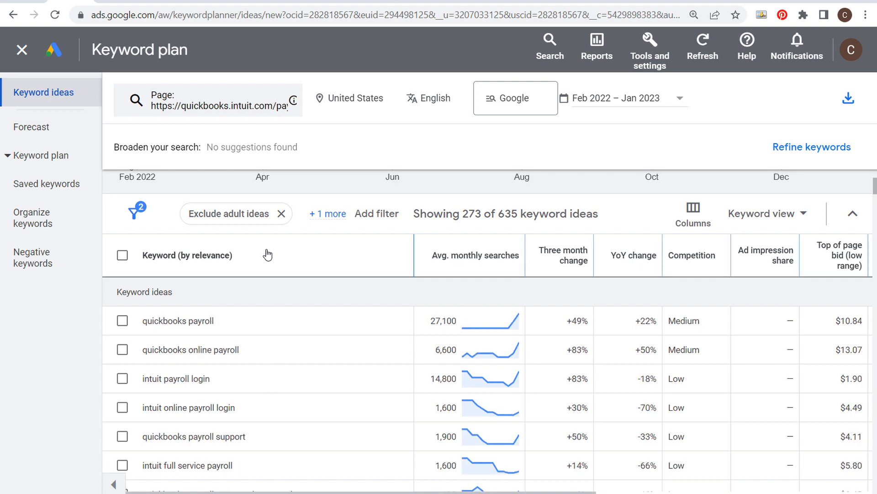
pyautogui.moveTo(138, 328); pyautogui.dragTo(276, 327)
pyautogui.moveTo(142, 382); pyautogui.dragTo(260, 388)
pyautogui.click(273, 383)
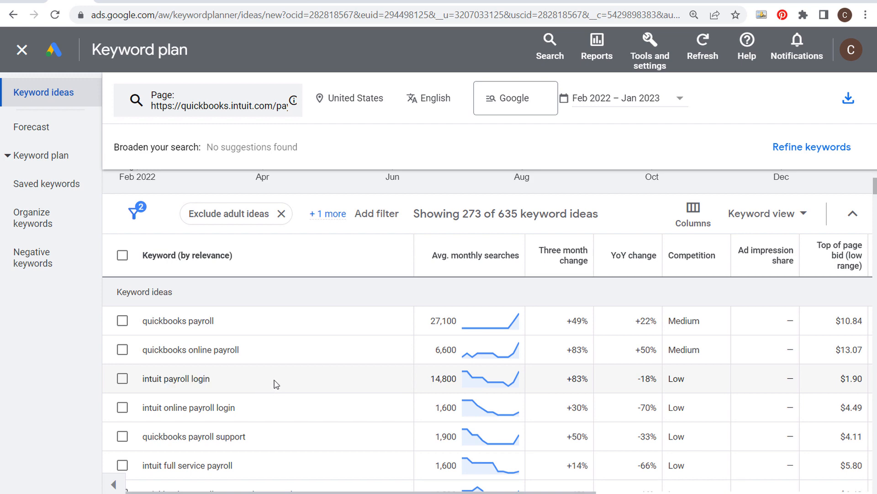
# Filter the keyword ideas to those whose keyword text does not contain "quickbooks"
pyautogui.scroll(-2, 295, 361)
pyautogui.click(373, 192)
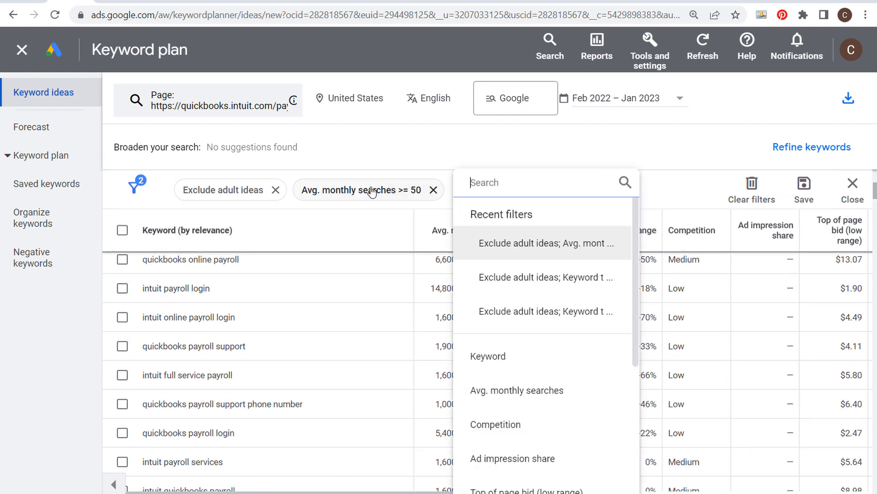
pyautogui.click(519, 359)
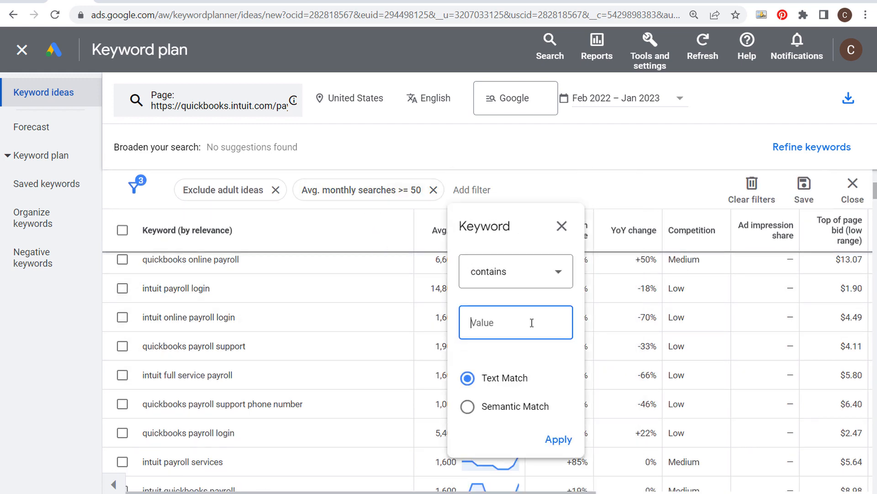
pyautogui.click(551, 273)
pyautogui.click(538, 314)
pyautogui.click(535, 326)
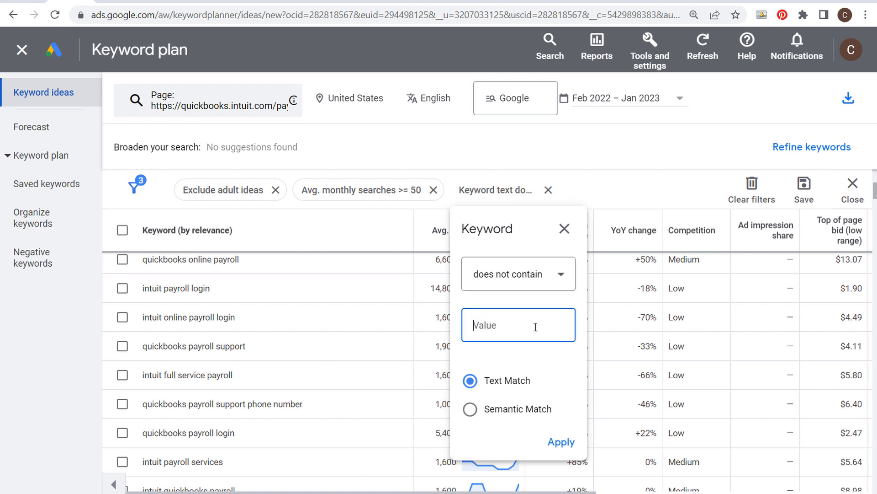
pyautogui.write('quickbooks')
pyautogui.click(562, 442)
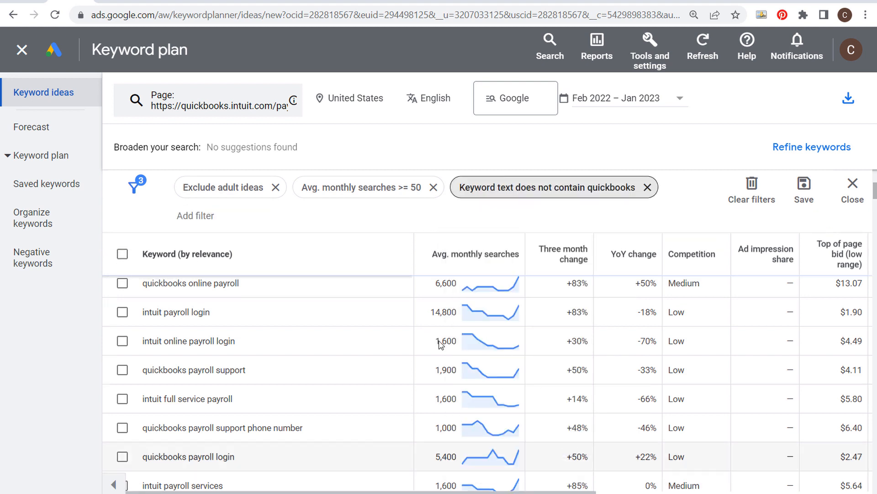
# Review the filtered payroll keyword ideas, including small business payroll and qbo payroll
pyautogui.scroll(-3, 313, 350)
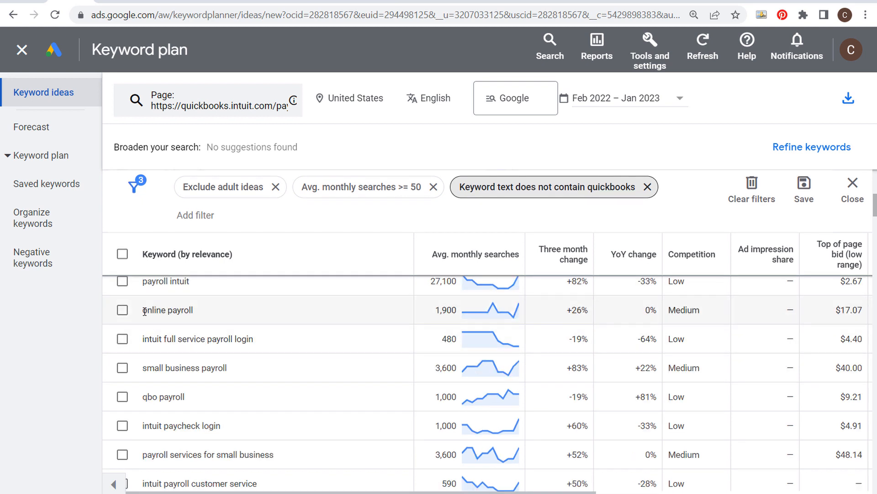
pyautogui.moveTo(154, 346); pyautogui.dragTo(270, 355)
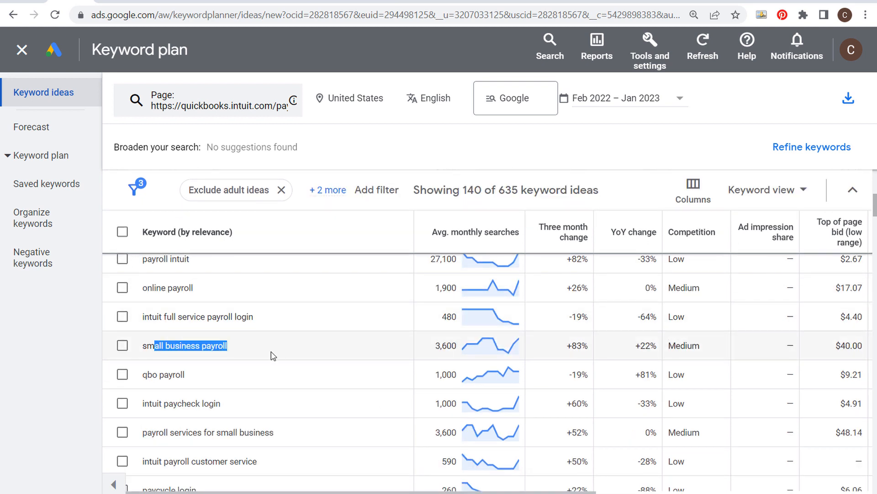
pyautogui.click(270, 378)
pyautogui.doubleClick(168, 377)
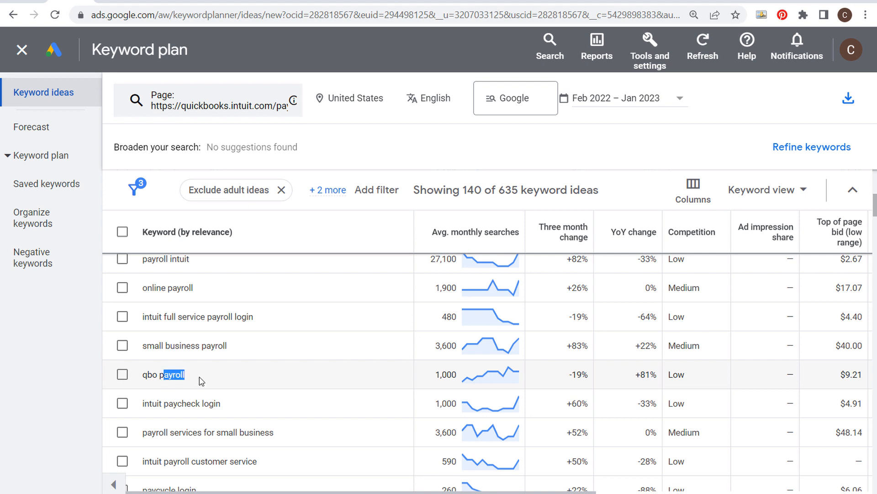
# Examine the "payroll services for small business" keyword idea, then revisit the Farmhouse Coffee Tables ad group in the campaign draft
pyautogui.click(240, 382)
pyautogui.scroll(-3, 274, 366)
pyautogui.moveTo(156, 346); pyautogui.dragTo(297, 355)
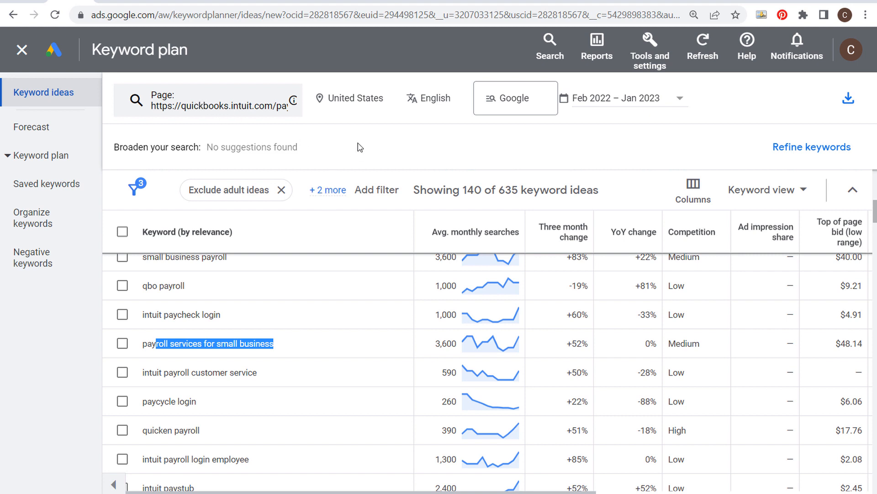
pyautogui.click(122, 343)
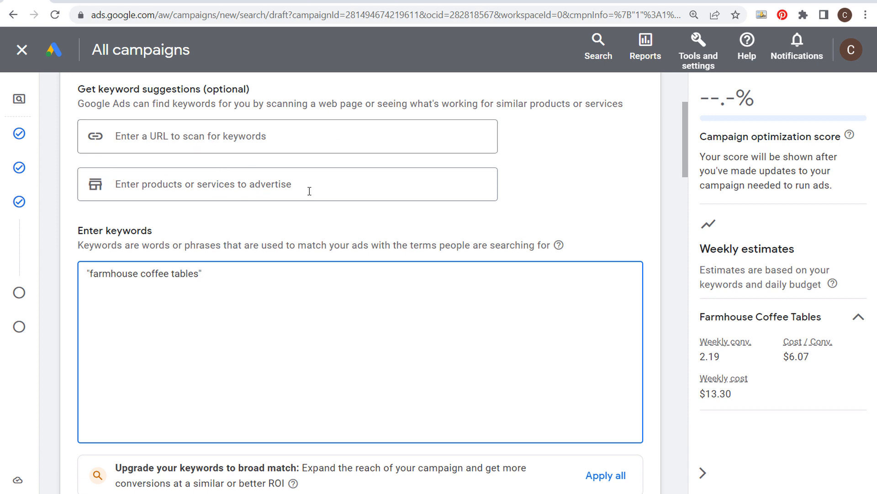
pyautogui.scroll(2, 523, 225)
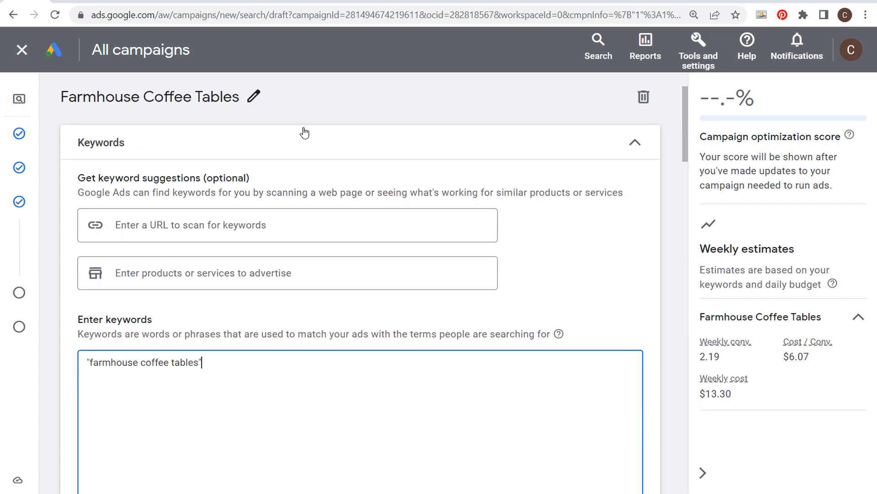
# Leave the payroll results in Keyword Planner and get new keyword ideas for "farmhouse furniture"
pyautogui.click(68, 1)
pyautogui.click(22, 49)
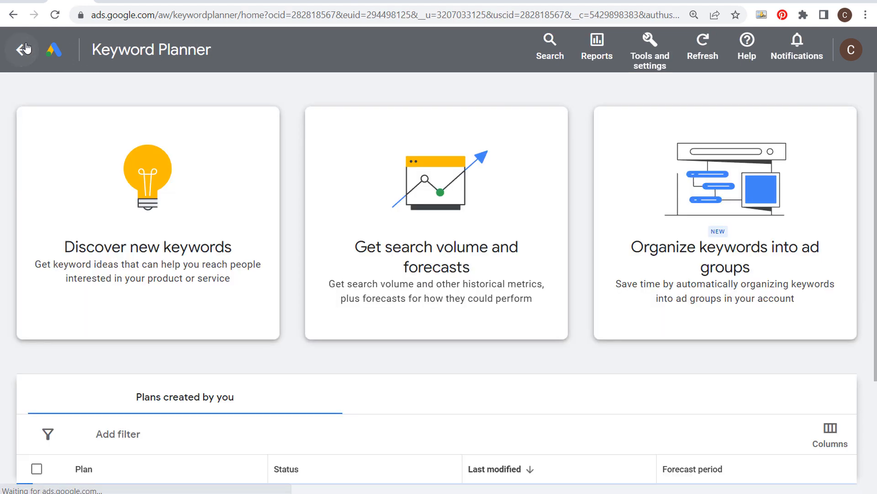
pyautogui.click(242, 226)
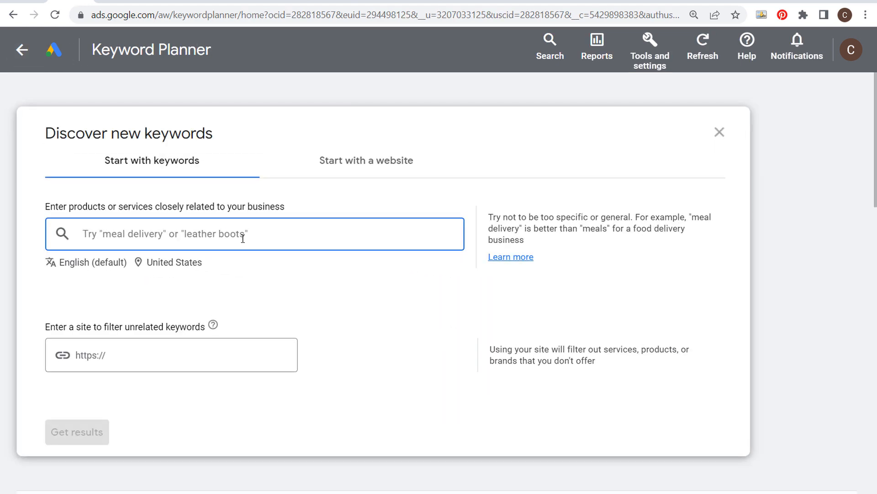
pyautogui.write('farmhouse furnitu')
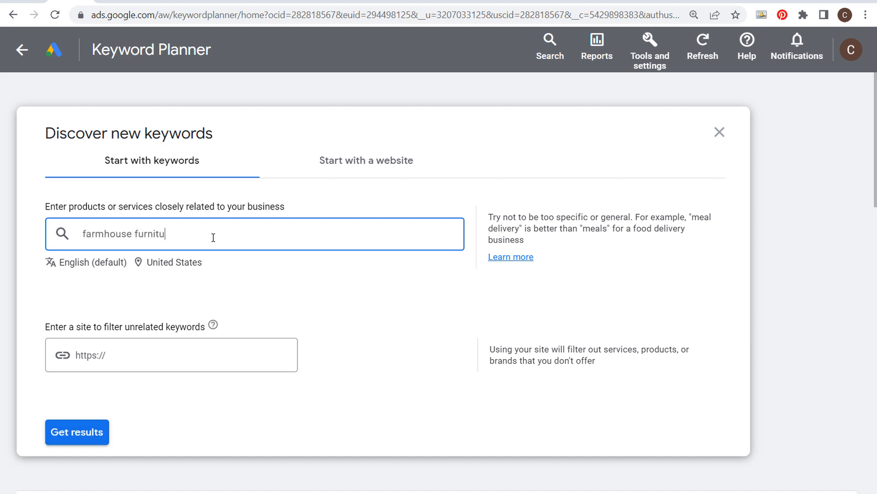
pyautogui.write('re')
pyautogui.press('Return')
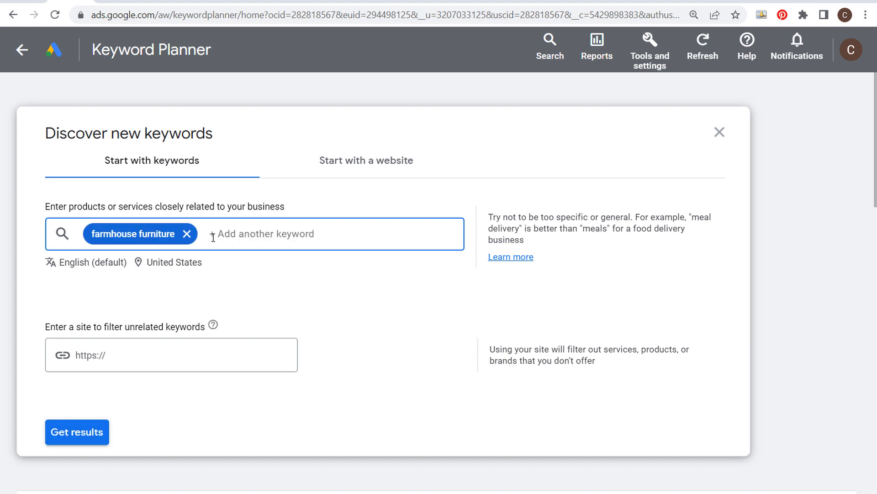
pyautogui.click(91, 438)
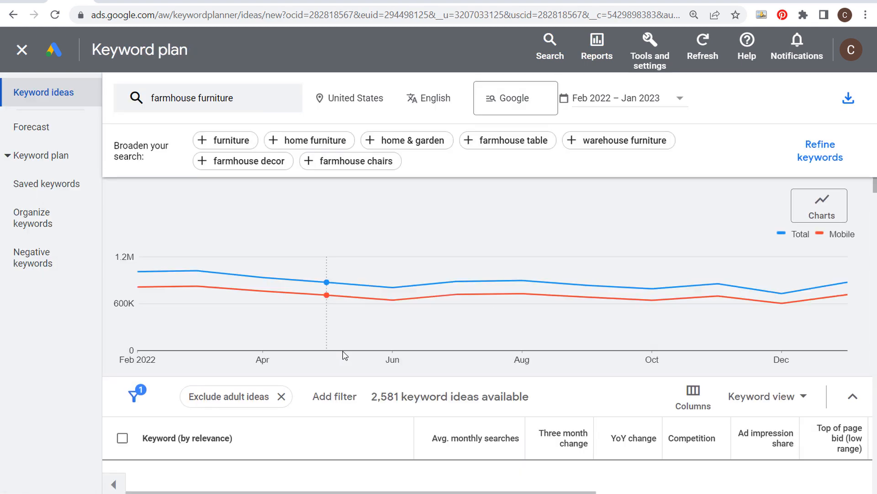
# Switch the farmhouse furniture keyword ideas from individual keywords to the grouped view
pyautogui.scroll(-4, 321, 390)
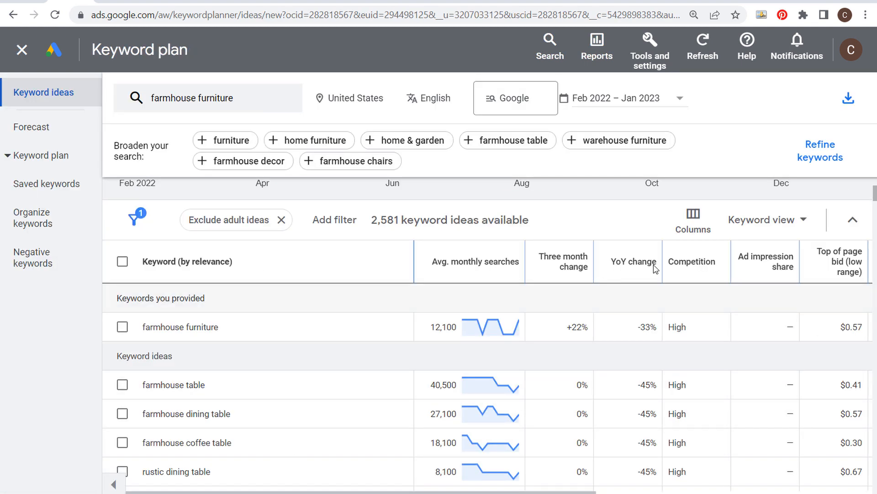
pyautogui.scroll(2, 567, 259)
pyautogui.click(763, 315)
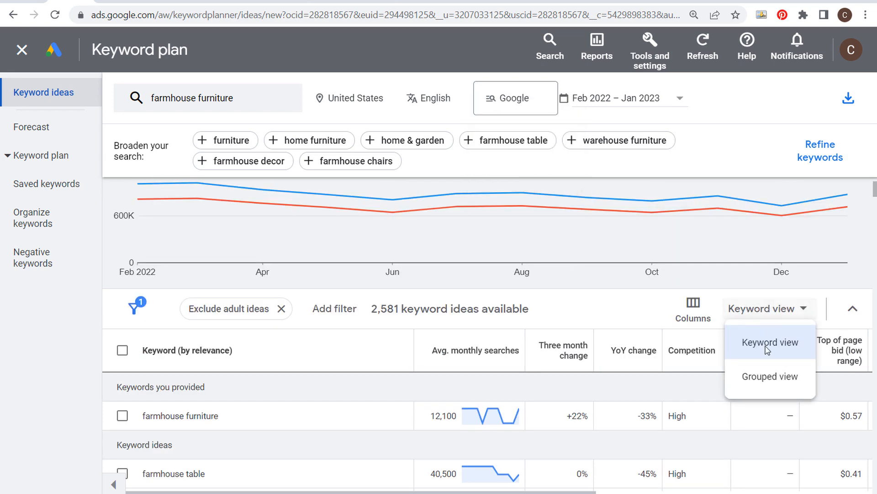
pyautogui.click(771, 387)
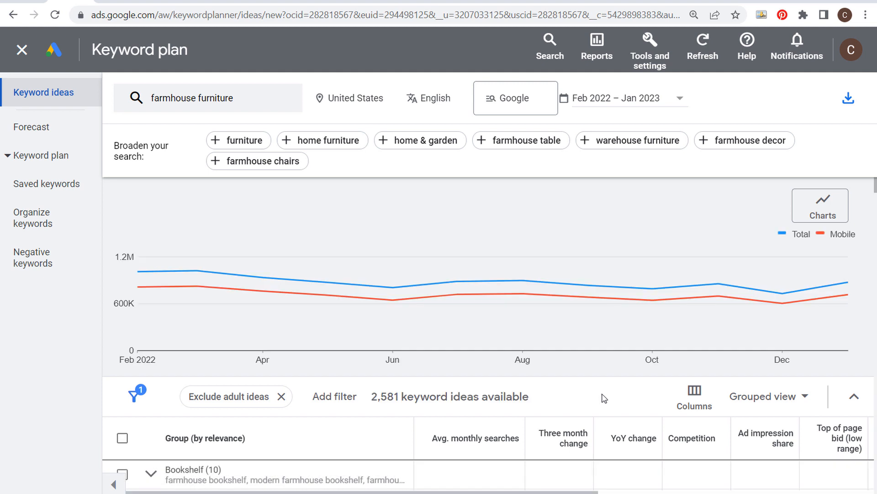
# Examine the sample keywords in the Bookshelf and Furniture Near groups
pyautogui.scroll(-2, 531, 402)
pyautogui.scroll(-2, 233, 417)
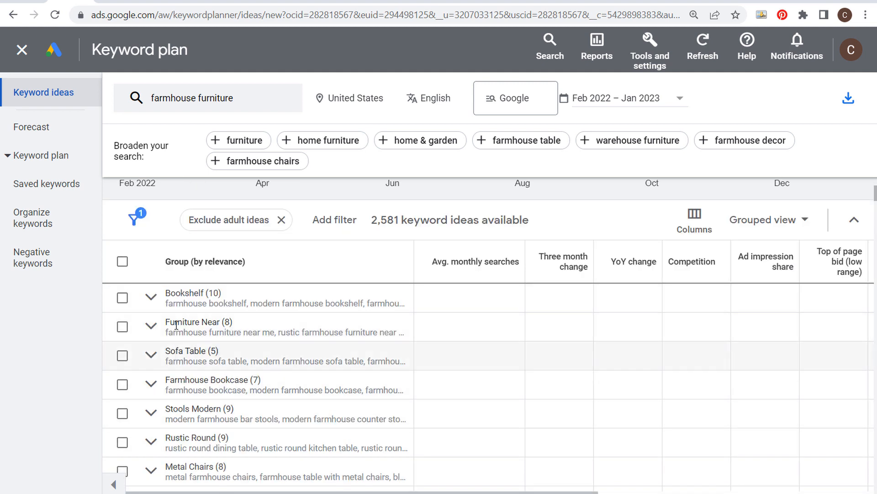
pyautogui.moveTo(169, 303); pyautogui.dragTo(253, 304)
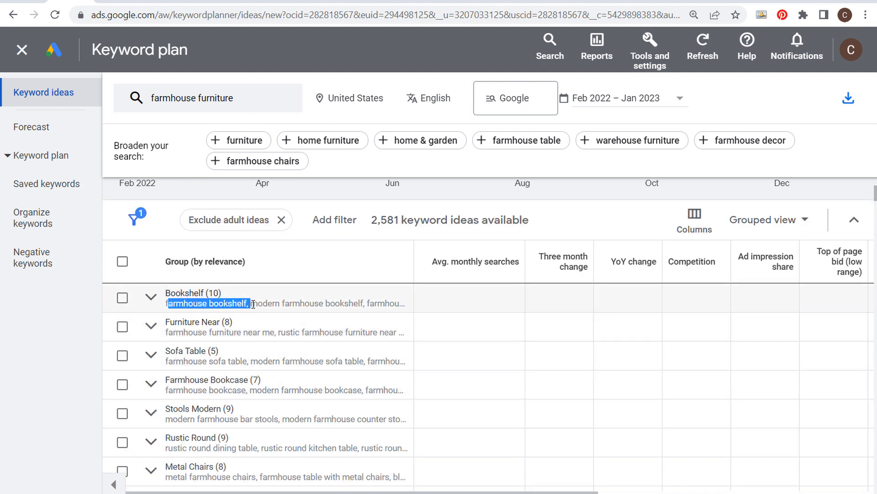
pyautogui.click(271, 335)
pyautogui.moveTo(168, 333); pyautogui.dragTo(279, 327)
pyautogui.click(301, 332)
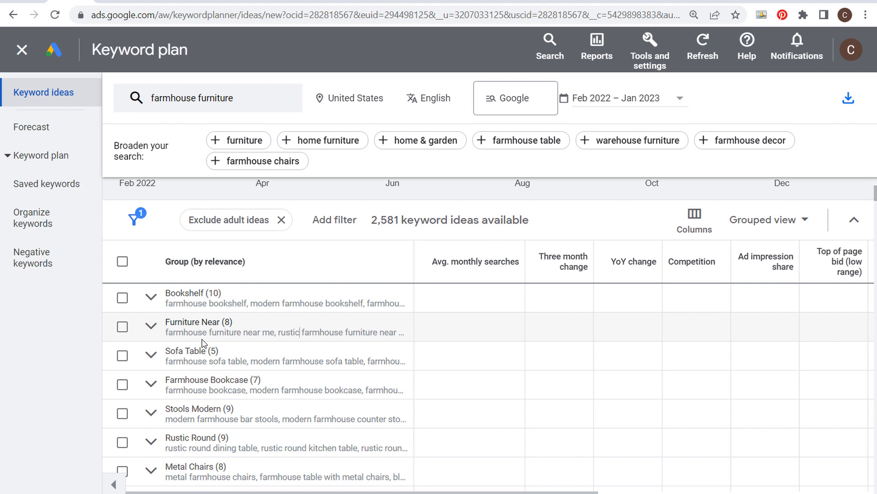
# Select the Bookshelf, Sofa Table and Farmhouse Bookcase keyword groups
pyautogui.click(122, 299)
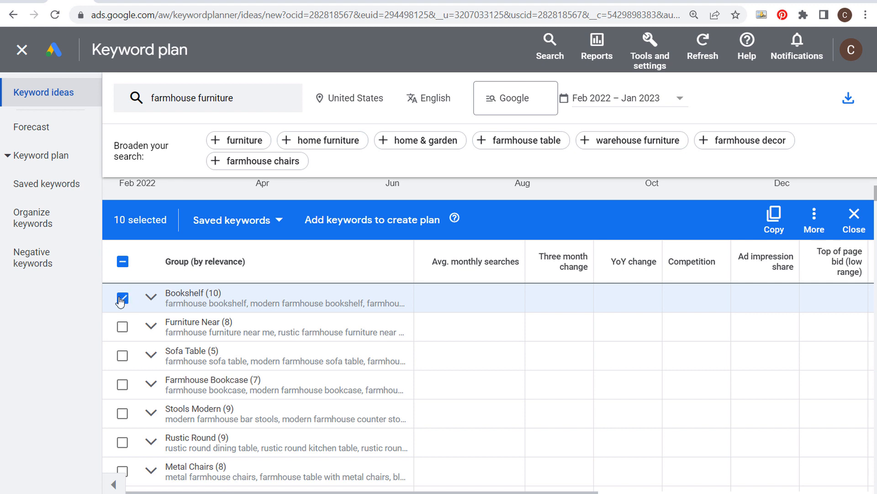
pyautogui.click(122, 355)
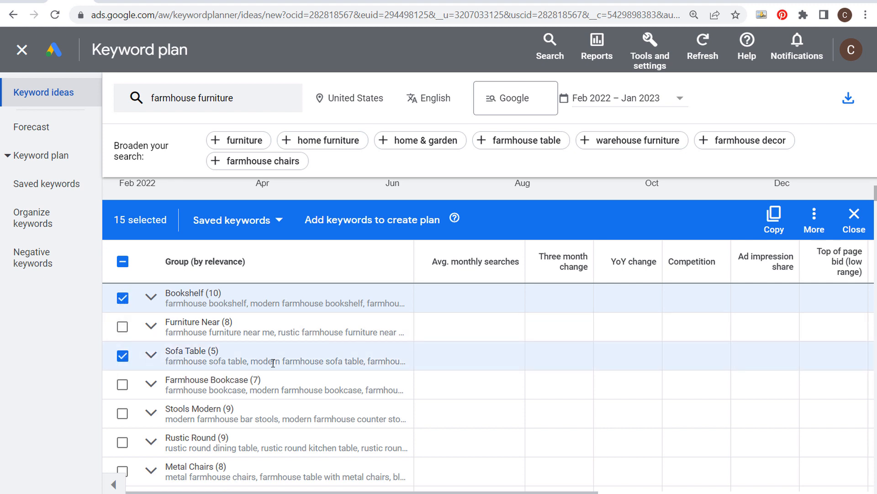
pyautogui.click(122, 385)
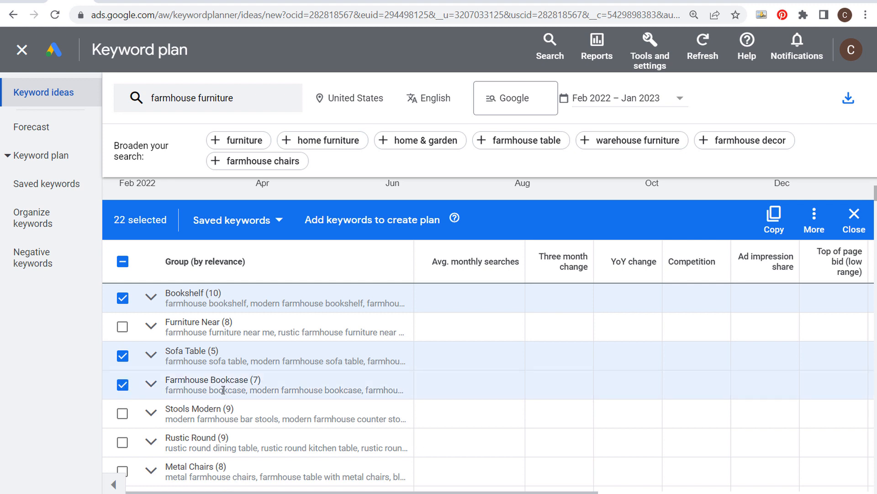
pyautogui.moveTo(198, 303); pyautogui.dragTo(251, 303)
pyautogui.click(280, 303)
# Add the Stools Modern, Rustic Round and Metal Chairs groups to the keyword selection
pyautogui.scroll(-2, 187, 332)
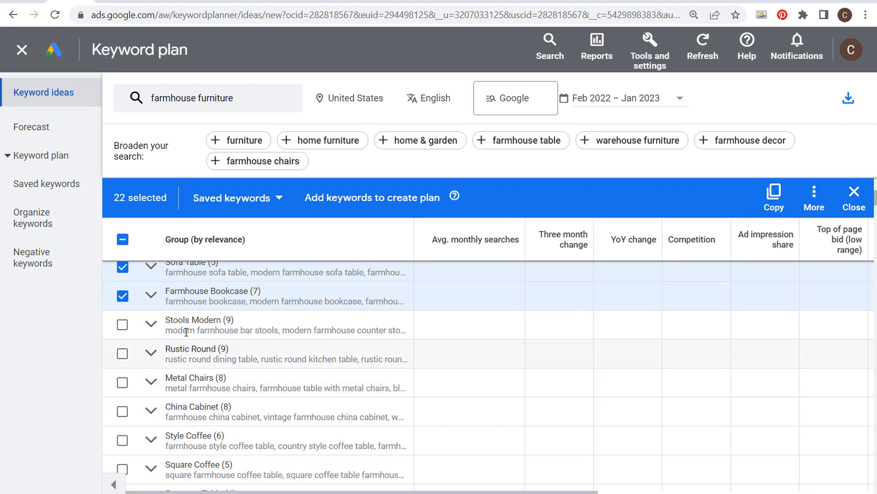
pyautogui.click(123, 325)
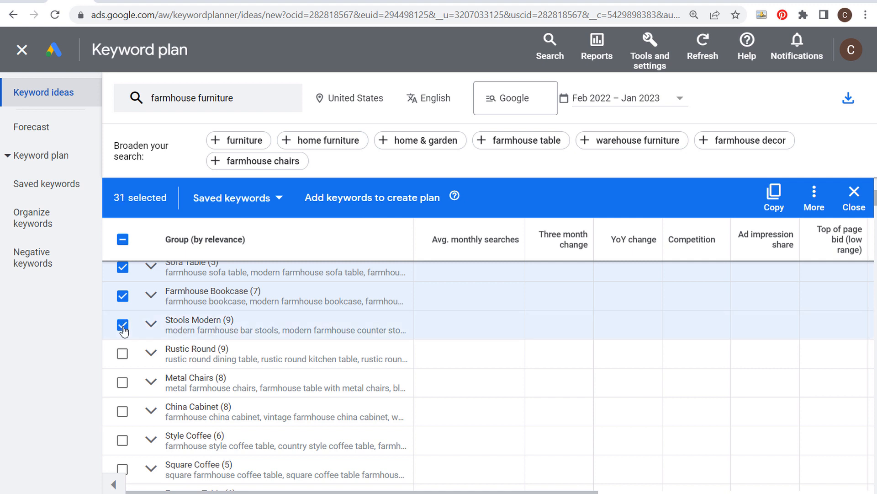
pyautogui.moveTo(192, 359); pyautogui.dragTo(347, 359)
pyautogui.click(311, 359)
pyautogui.click(350, 359)
pyautogui.click(124, 355)
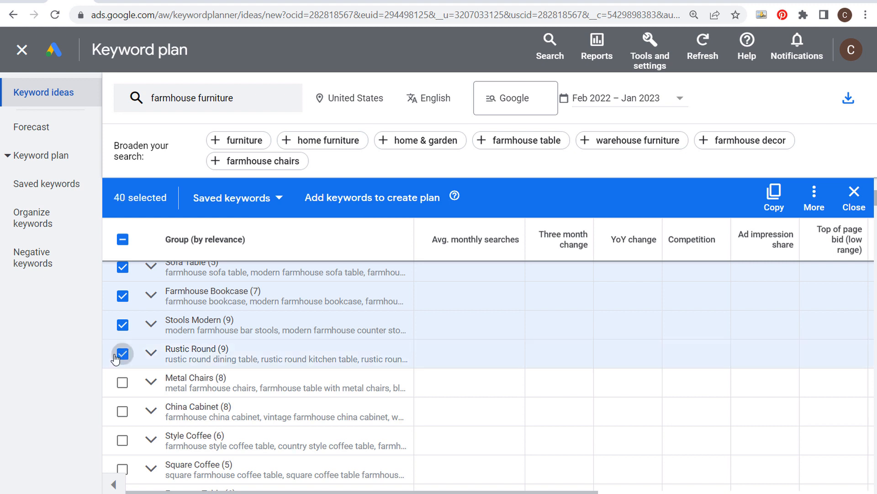
pyautogui.click(124, 385)
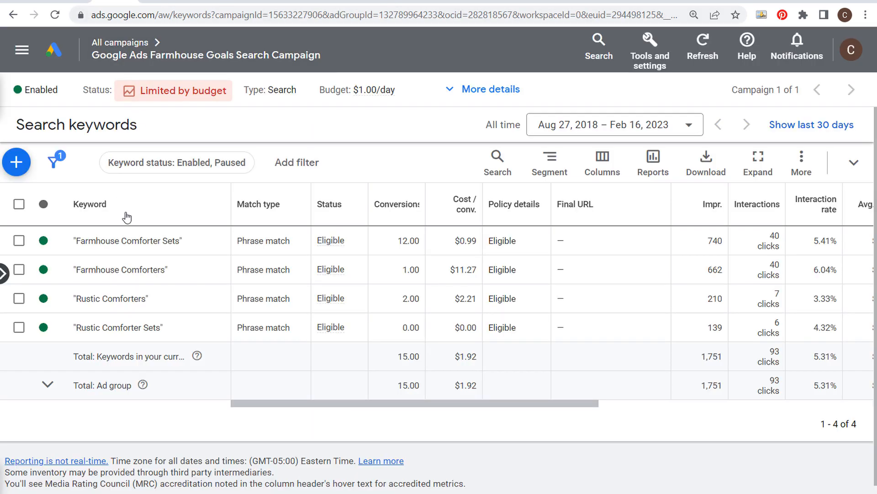
# View the Farmhouse Goals campaign's ad groups, then compare them with the Farmhouse Bookcase, Stools Modern, Metal Chairs and Rustic Round keyword groups
pyautogui.click(13, 14)
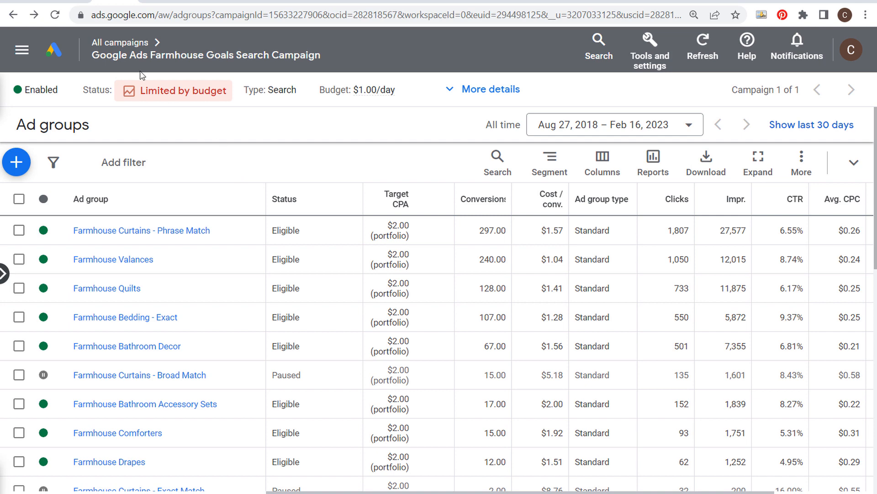
pyautogui.click(80, 3)
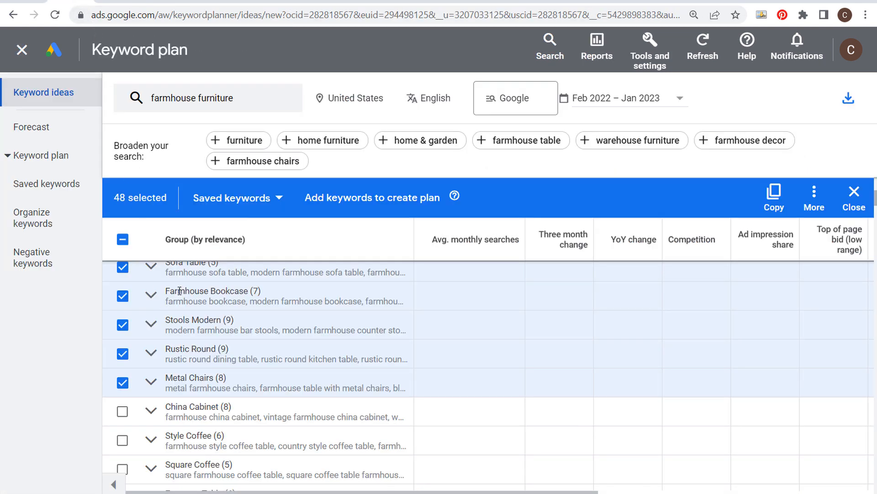
pyautogui.moveTo(167, 289); pyautogui.dragTo(255, 287)
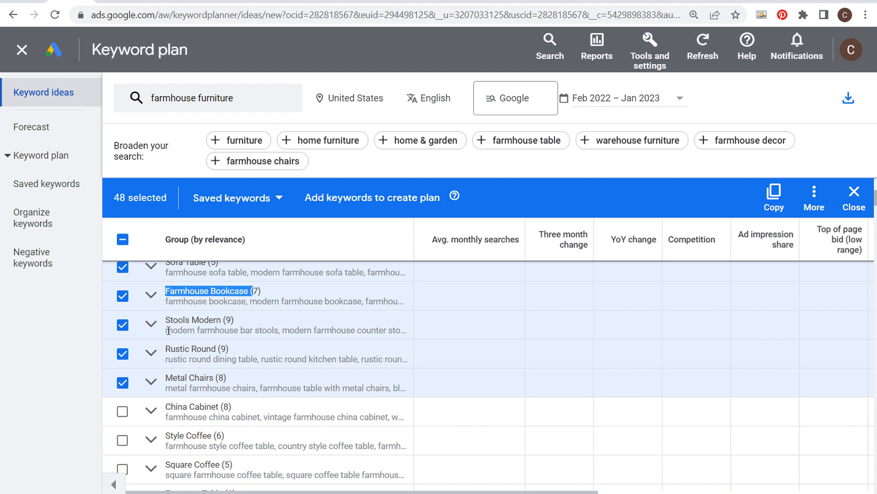
pyautogui.moveTo(166, 332); pyautogui.dragTo(271, 329)
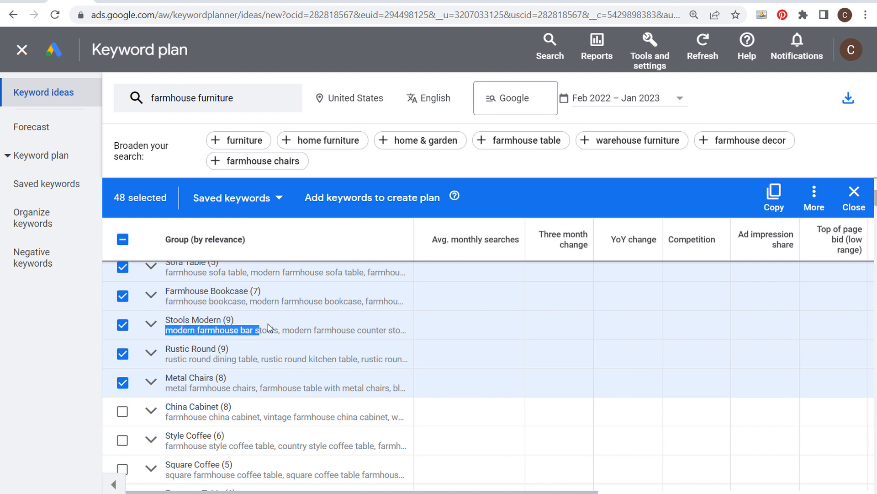
pyautogui.click(272, 329)
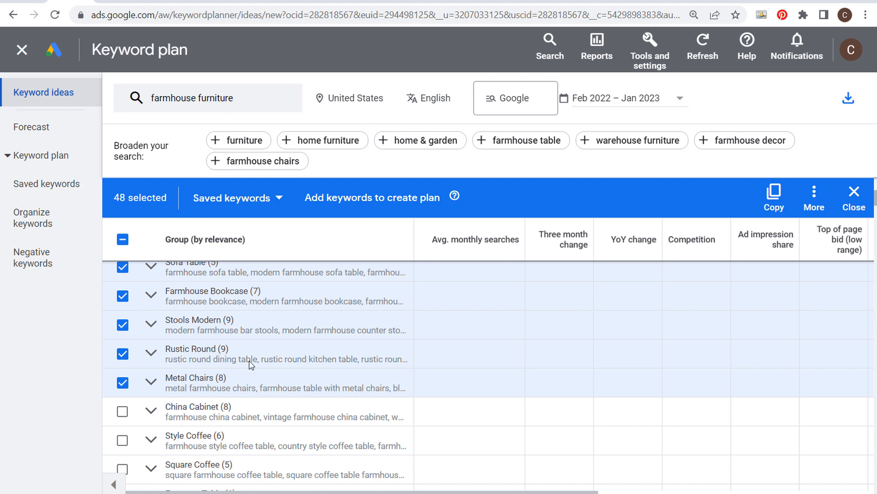
pyautogui.moveTo(166, 393); pyautogui.dragTo(241, 390)
pyautogui.click(241, 388)
pyautogui.moveTo(172, 359); pyautogui.dragTo(267, 359)
pyautogui.click(266, 359)
# Examine the sample keywords in the Style Coffee, Square Coffee and Entryway Table groups
pyautogui.scroll(-2, 269, 357)
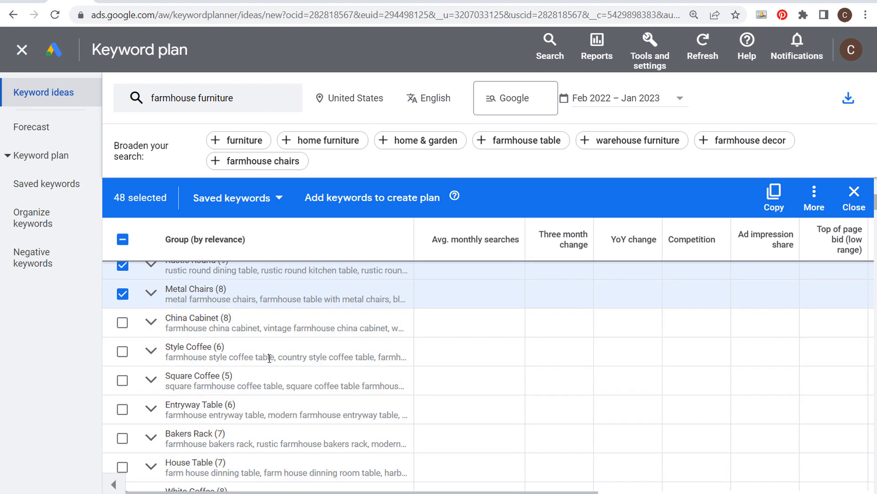
pyautogui.moveTo(173, 356); pyautogui.dragTo(220, 328)
pyautogui.moveTo(173, 359); pyautogui.dragTo(298, 361)
pyautogui.click(298, 361)
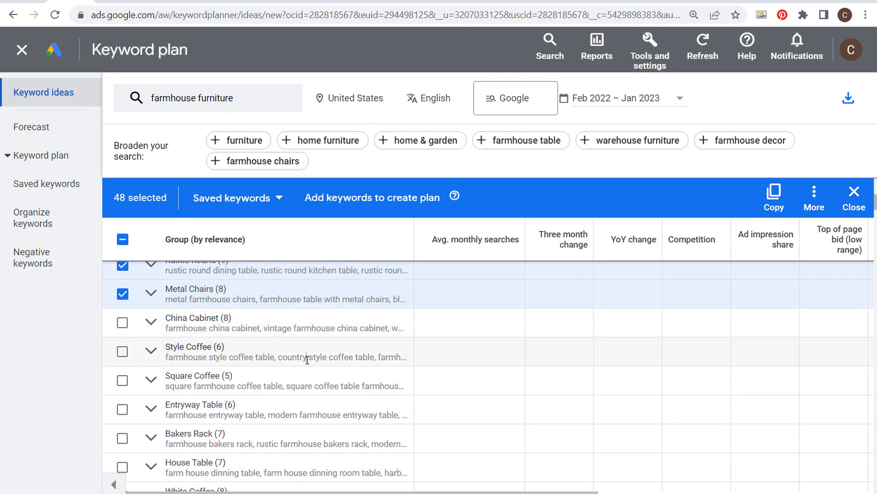
pyautogui.moveTo(179, 385); pyautogui.dragTo(293, 385)
pyautogui.click(325, 386)
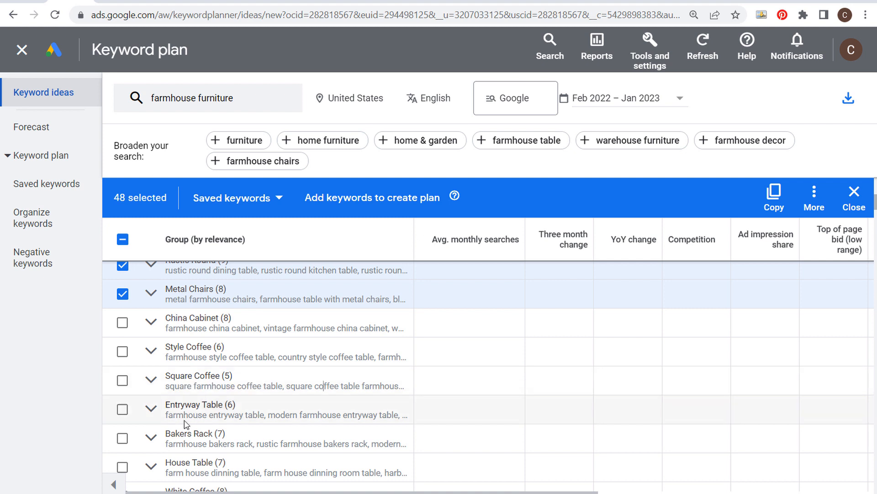
pyautogui.moveTo(168, 421); pyautogui.dragTo(286, 415)
pyautogui.click(341, 411)
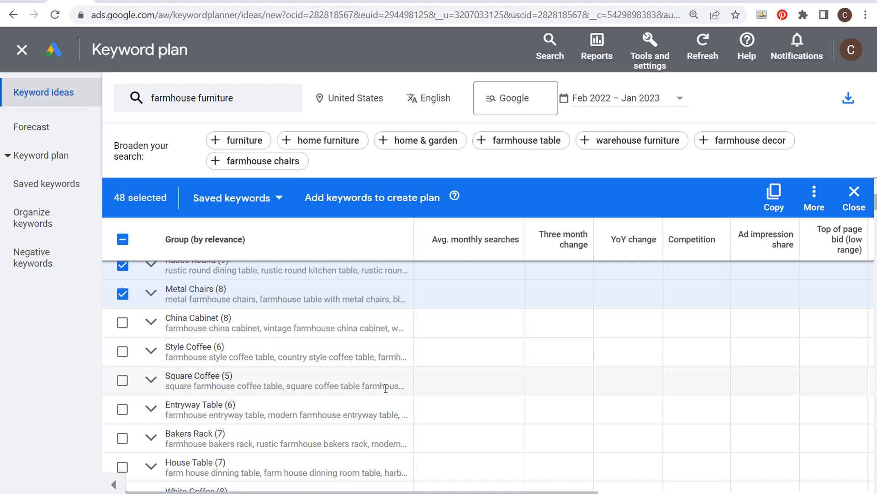
# Look through the remaining keyword groups to the end of the list and check how many groups there are in total
pyautogui.scroll(-5, 389, 370)
pyautogui.scroll(-20, 389, 365)
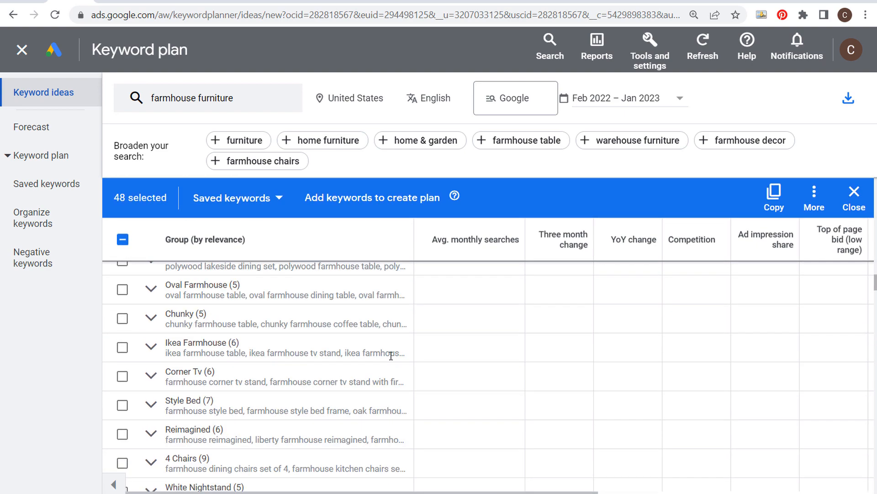
pyautogui.scroll(-20, 391, 359)
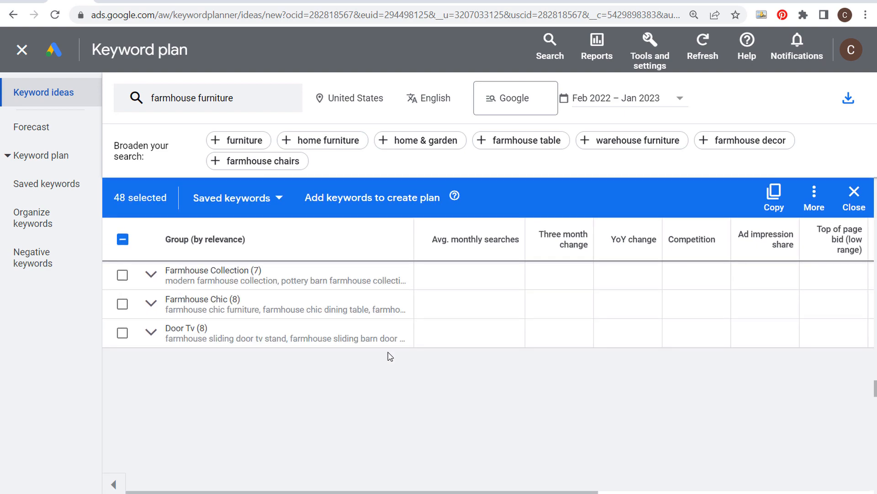
pyautogui.scroll(-15, 386, 359)
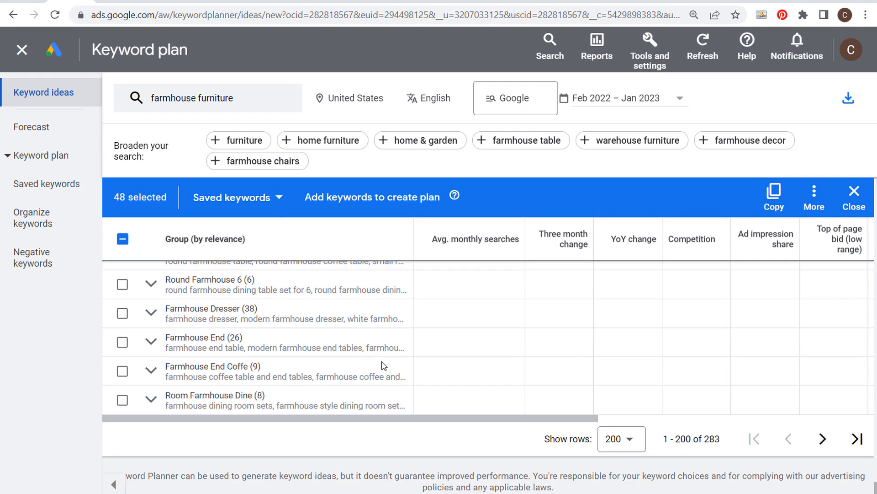
pyautogui.moveTo(723, 442); pyautogui.dragTo(698, 437)
pyautogui.click(724, 453)
pyautogui.scroll(15, 352, 336)
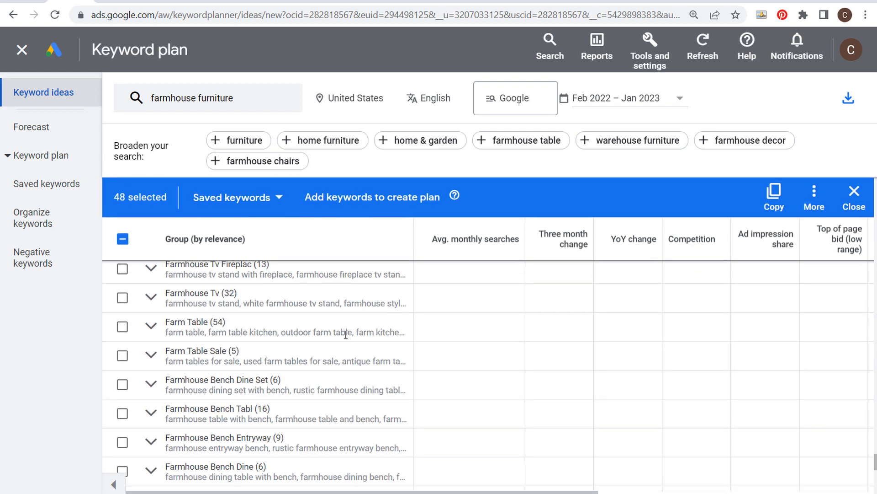
pyautogui.scroll(5, 352, 336)
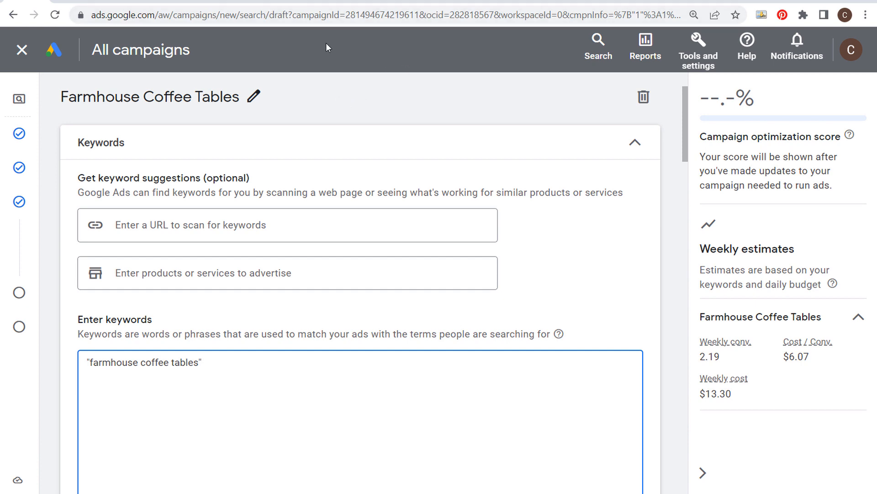
# View the Farmhouse Goals home page, then return to the Farmhouse Coffee Tables ad group draft and review its phrase-match keyword
pyautogui.click(296, 0)
pyautogui.click(379, 1)
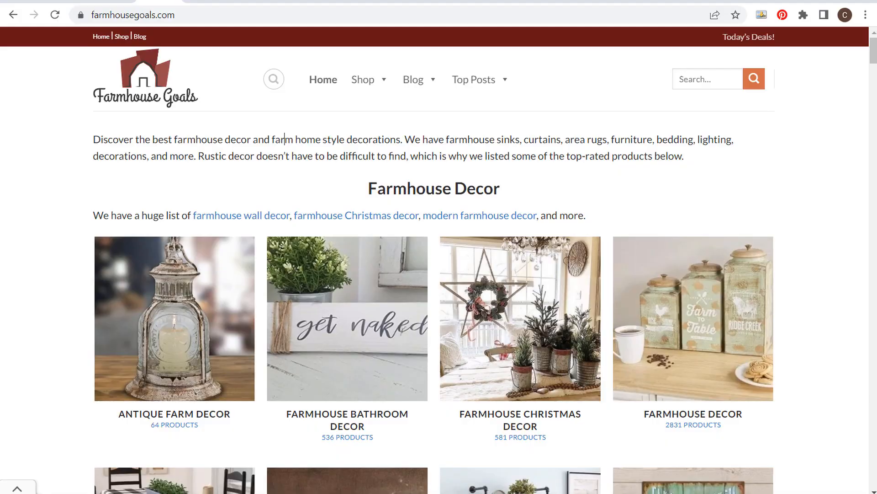
pyautogui.click(161, 1)
pyautogui.click(9, 3)
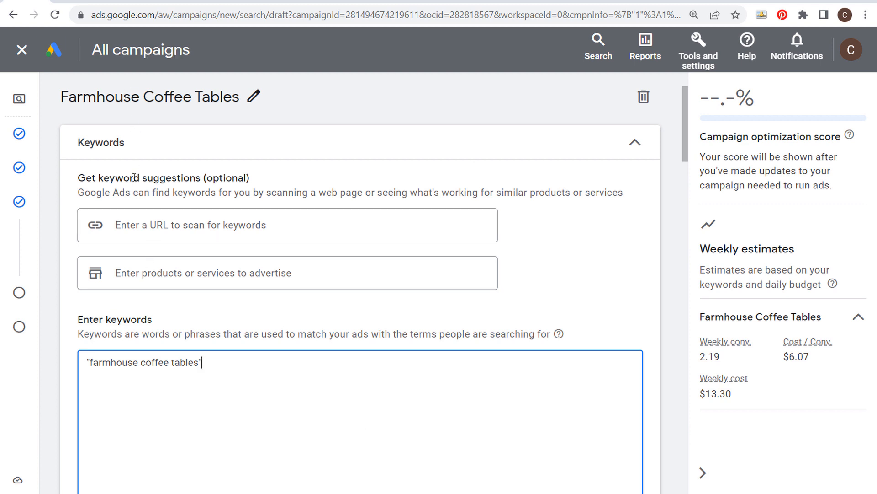
pyautogui.click(73, 4)
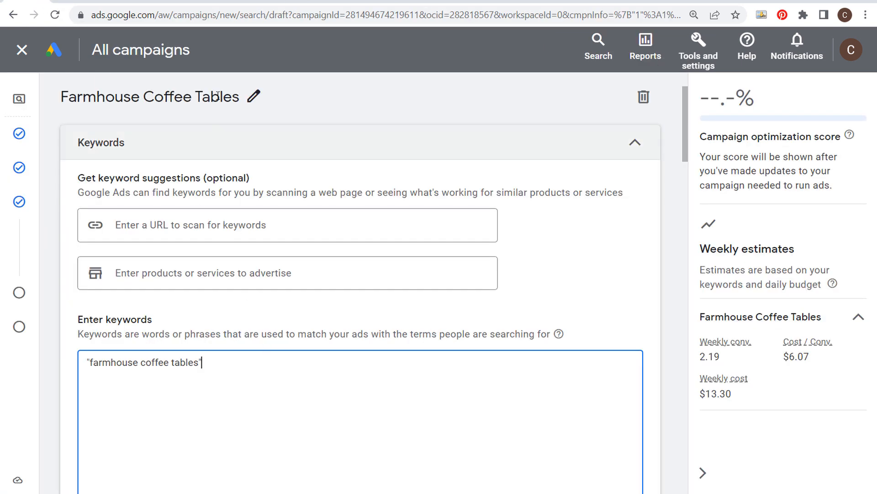
pyautogui.moveTo(202, 362); pyautogui.dragTo(76, 360)
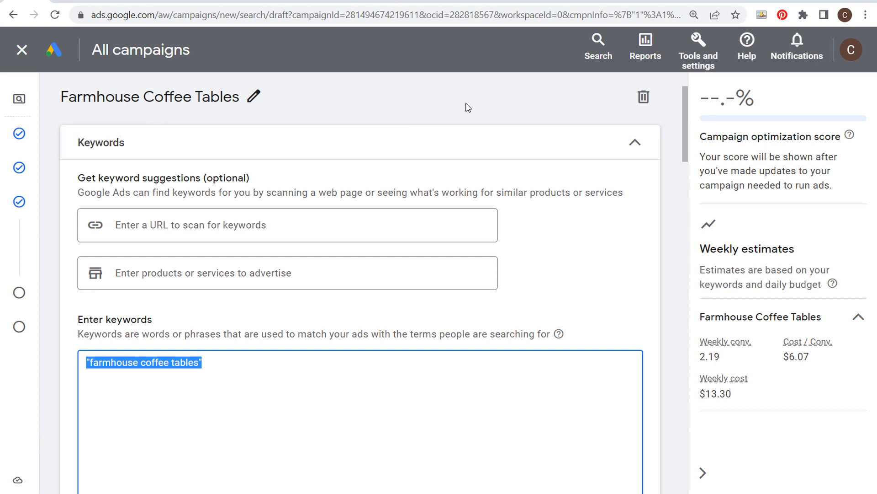
pyautogui.click(334, 364)
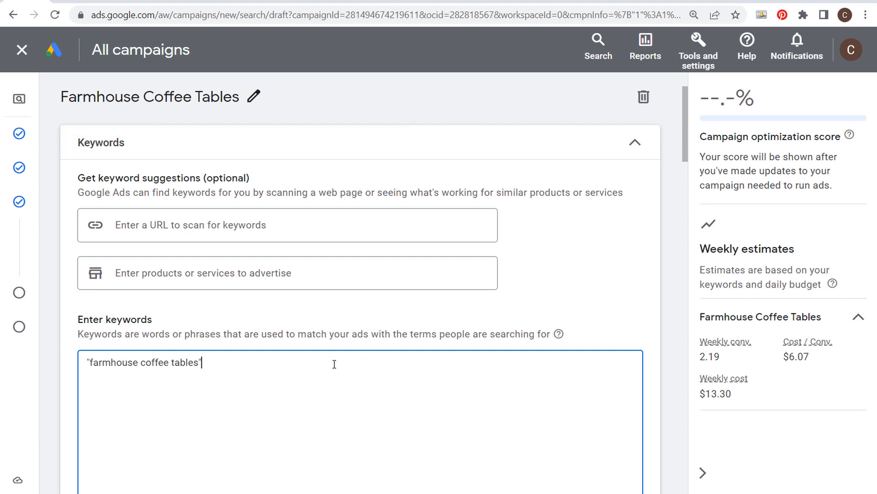
# Get keyword suggestions for the product "farmhouse coffee tables" and replace the ad group's current keywords with them
pyautogui.click(289, 276)
pyautogui.write('farm')
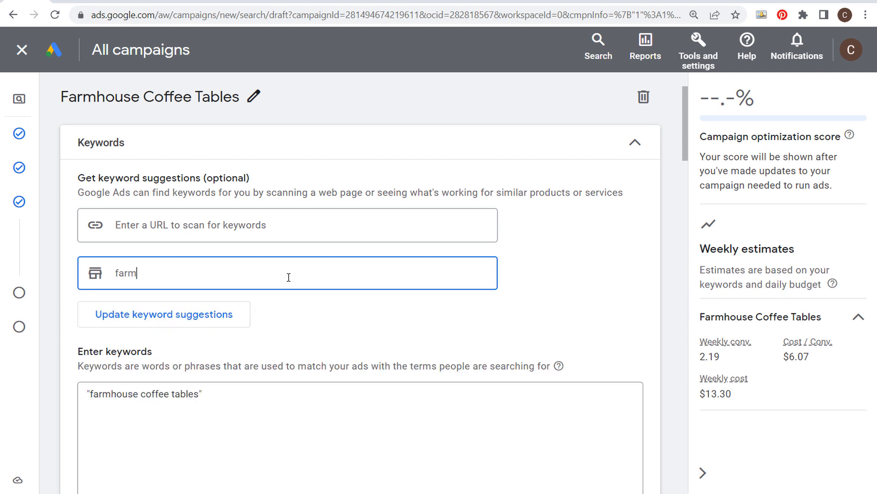
pyautogui.write('house coffee tables')
pyautogui.click(199, 316)
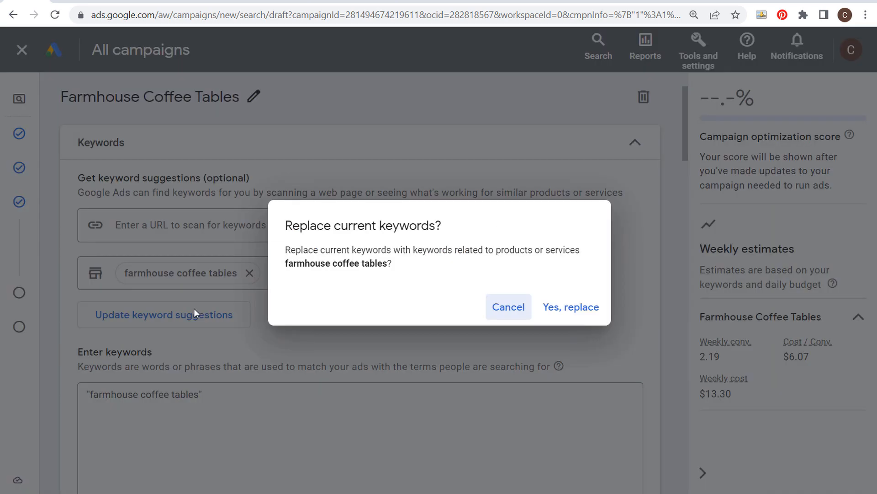
pyautogui.click(572, 307)
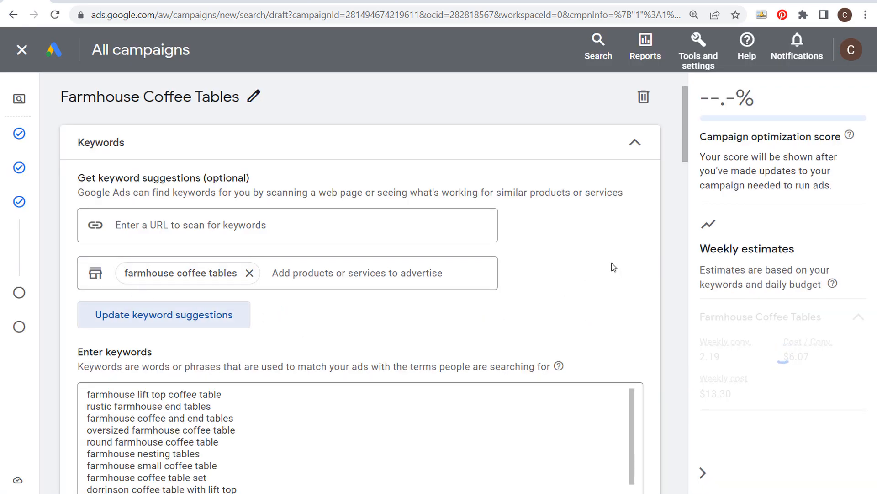
# Examine the first suggested keywords, from farmhouse lift top coffee table through oversized farmhouse coffee table, for how closely they match the theme
pyautogui.scroll(-2, 613, 266)
pyautogui.tripleClick(95, 307)
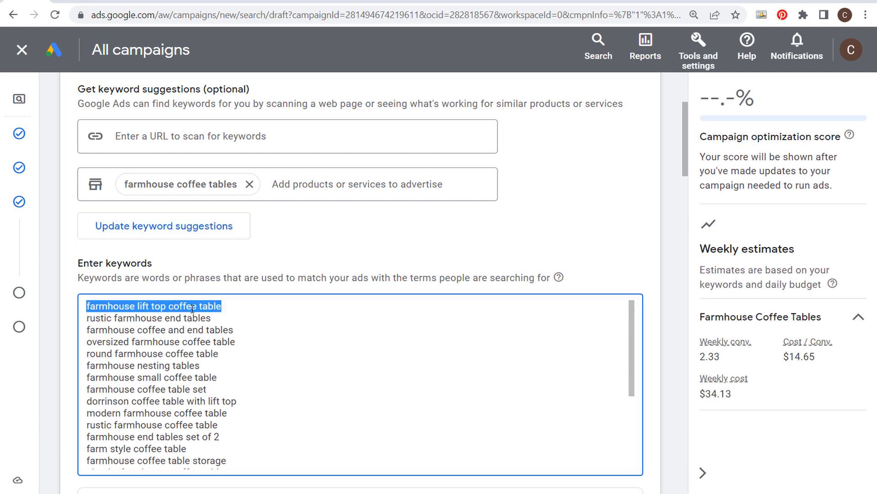
pyautogui.moveTo(193, 310); pyautogui.dragTo(121, 319)
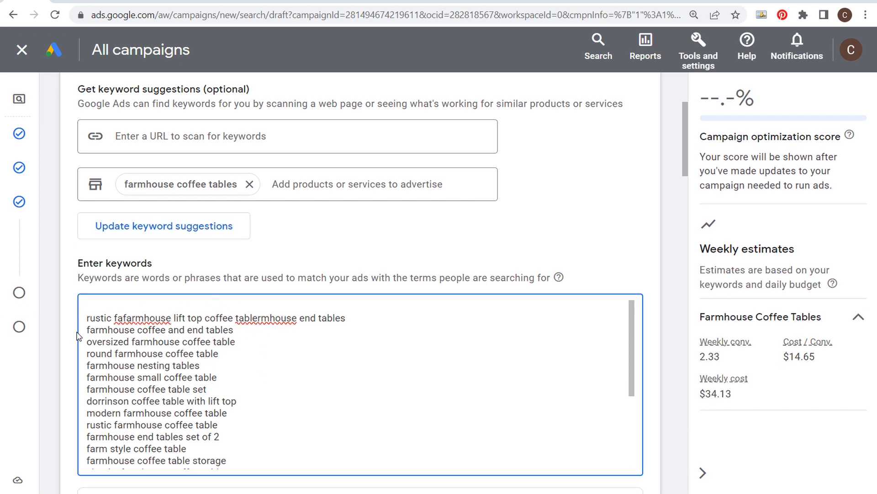
pyautogui.moveTo(87, 330); pyautogui.dragTo(236, 337)
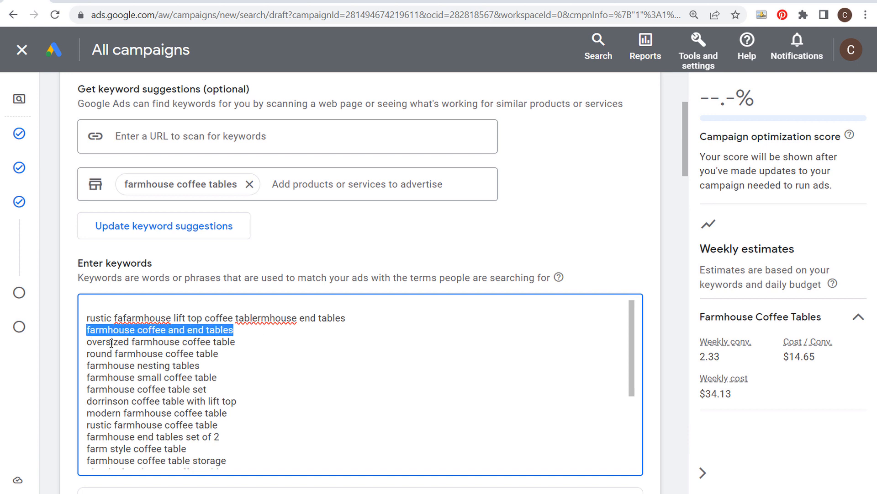
pyautogui.moveTo(112, 343); pyautogui.dragTo(286, 339)
pyautogui.click(323, 351)
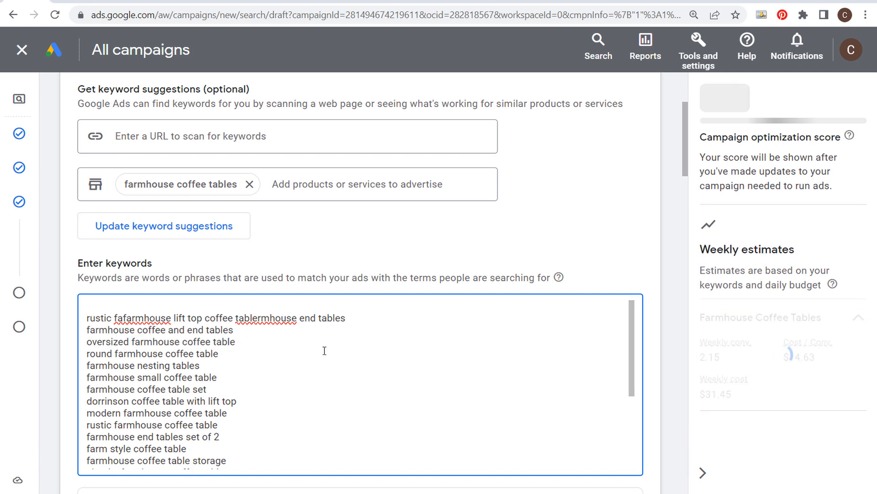
# Delete all suggested keywords from the ad group and enter only the phrase-match keyword "farmhouse coffee tables" in quotation marks
pyautogui.moveTo(293, 442); pyautogui.dragTo(85, 302)
pyautogui.press('BackSpace')
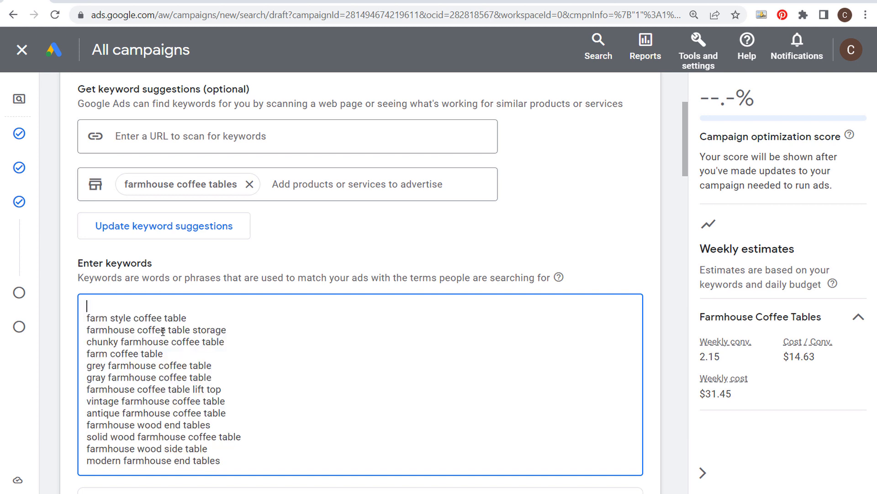
pyautogui.moveTo(221, 460); pyautogui.dragTo(64, 282)
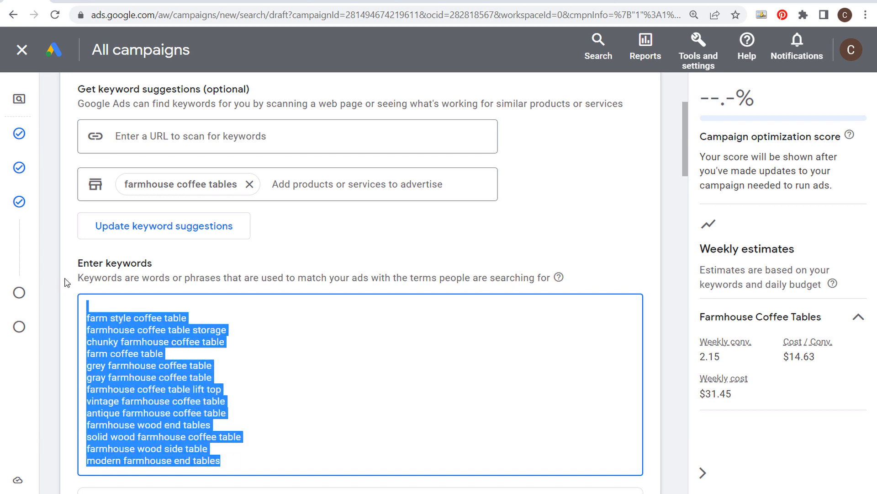
pyautogui.press('BackSpace')
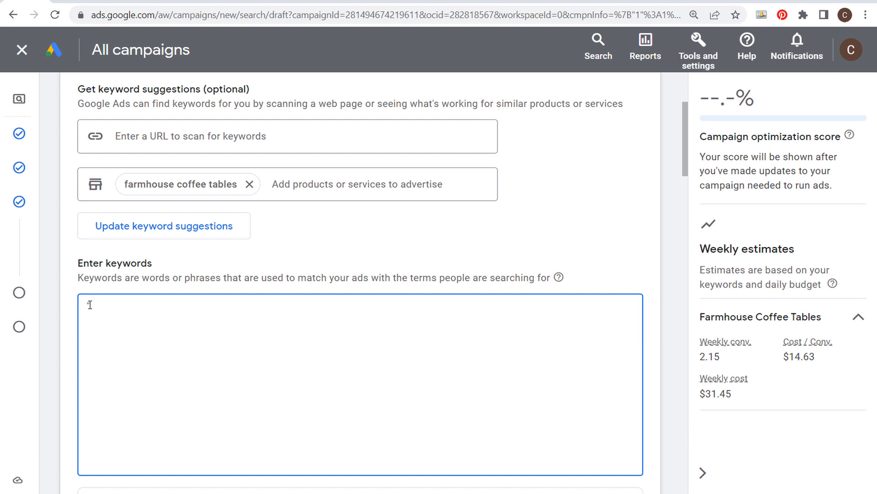
pyautogui.write('farmhouse coffee tables')
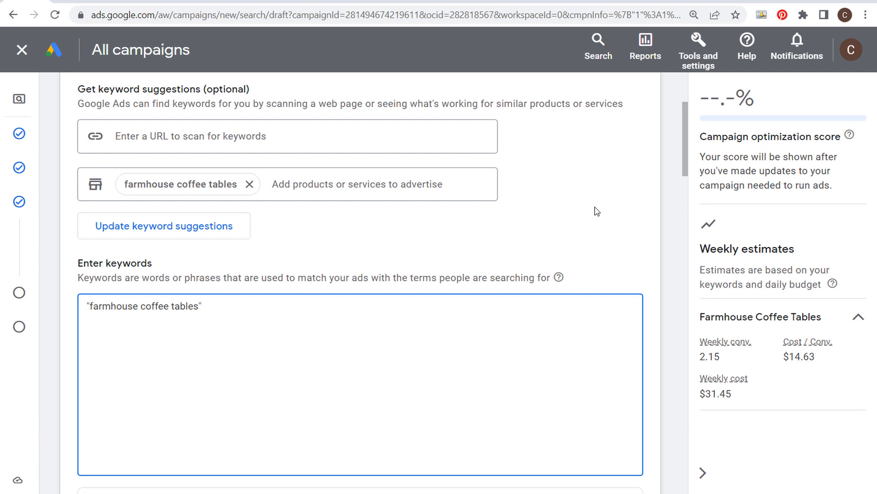
pyautogui.scroll(2, 598, 215)
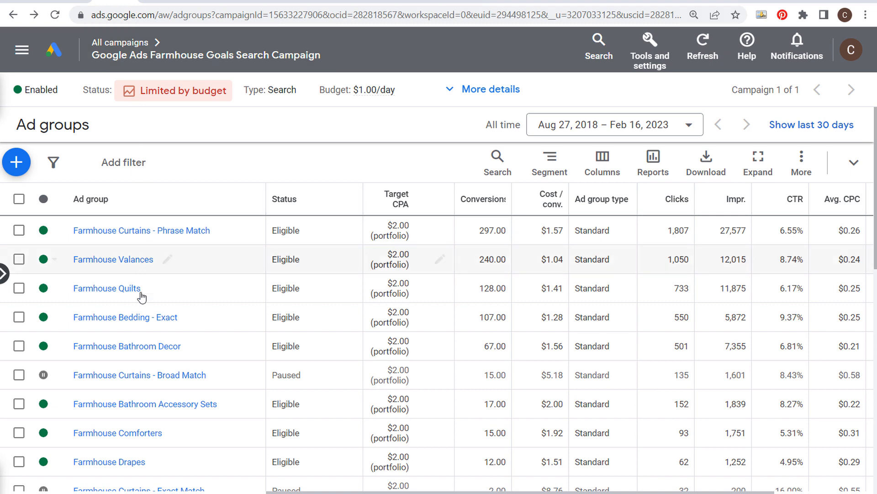
# In the live search campaign's Farmhouse Curtains - Phrase Match ad group, view the search terms for the "farmhouse curtains" keyword
pyautogui.click(149, 231)
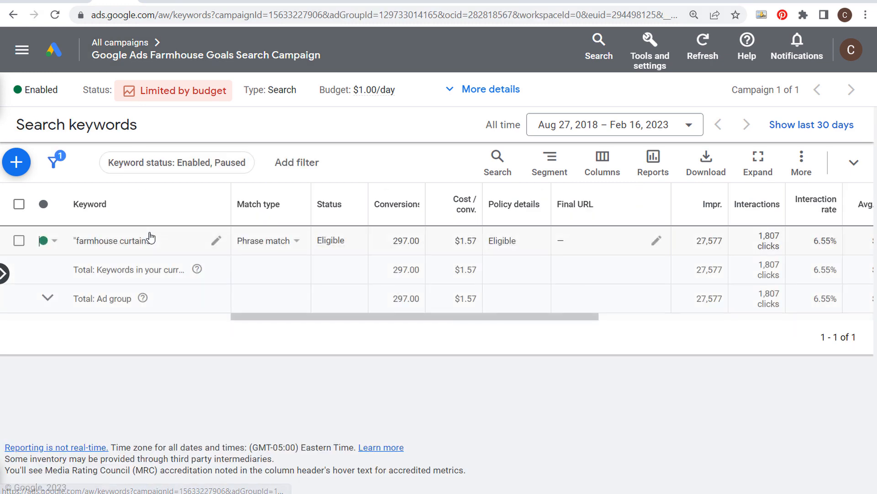
pyautogui.click(18, 241)
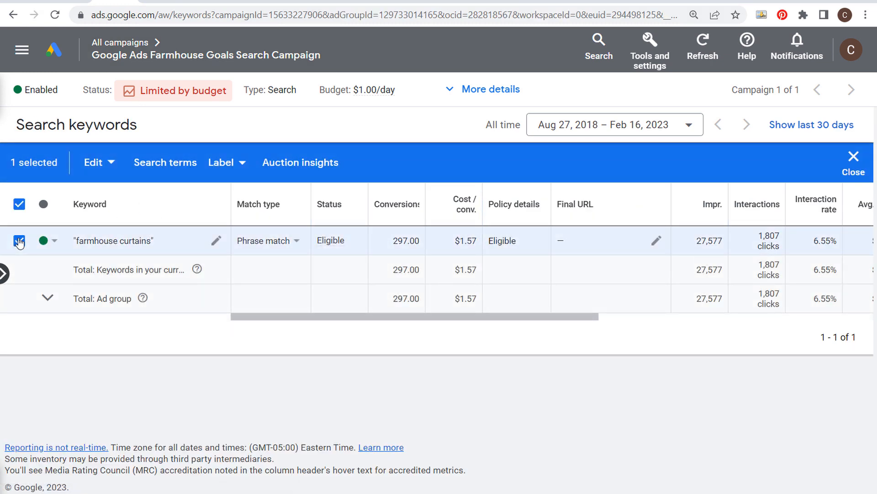
pyautogui.click(157, 165)
pyautogui.moveTo(876, 120)
pyautogui.mouseDown()
pyautogui.moveTo(869, 149)
pyautogui.moveTo(876, 152)
pyautogui.moveTo(874, 380)
pyautogui.moveTo(874, 105)
pyautogui.mouseUp()
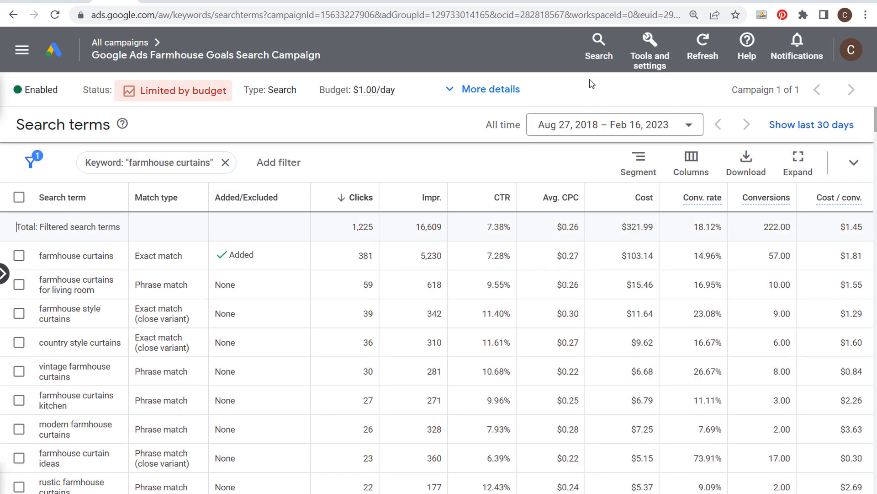